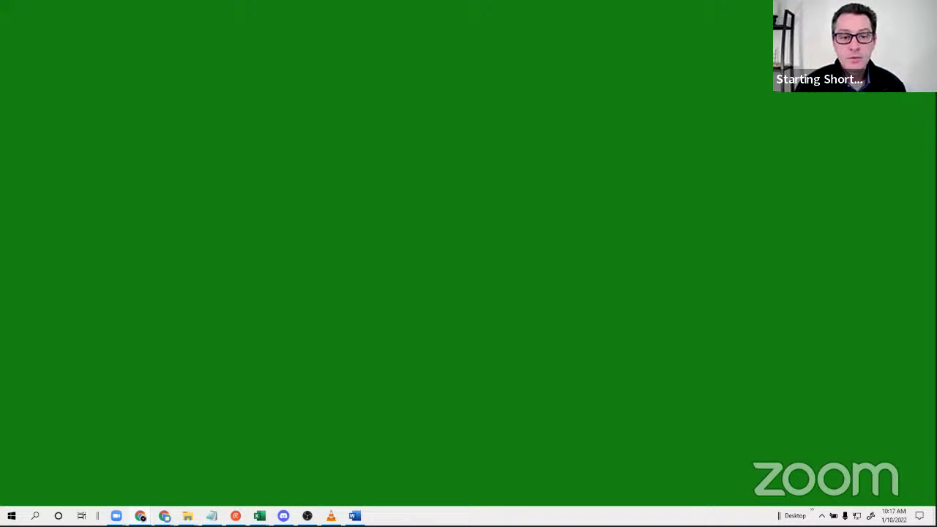
# Bring the browser onto the main screen showing the empty event Drive folder, maximized.
pyautogui.moveTo(381, 0); pyautogui.dragTo(381, 97)
pyautogui.click(259, 101)
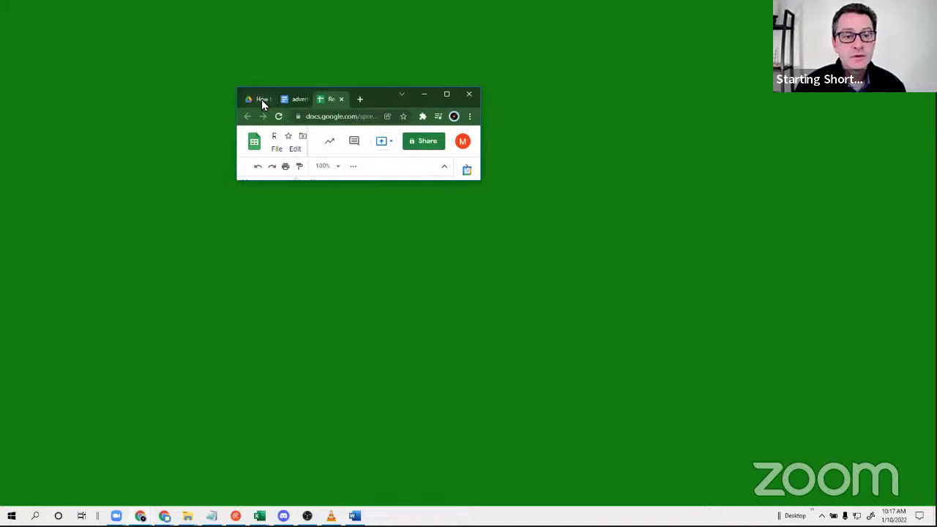
pyautogui.click(447, 99)
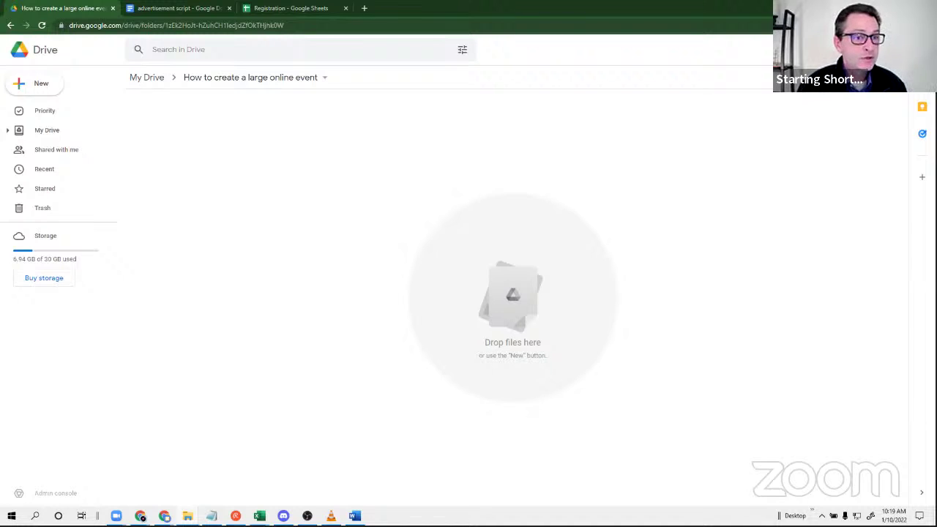
# Create a blank Google Doc in the event folder titled 'planning notes'.
pyautogui.click(48, 87)
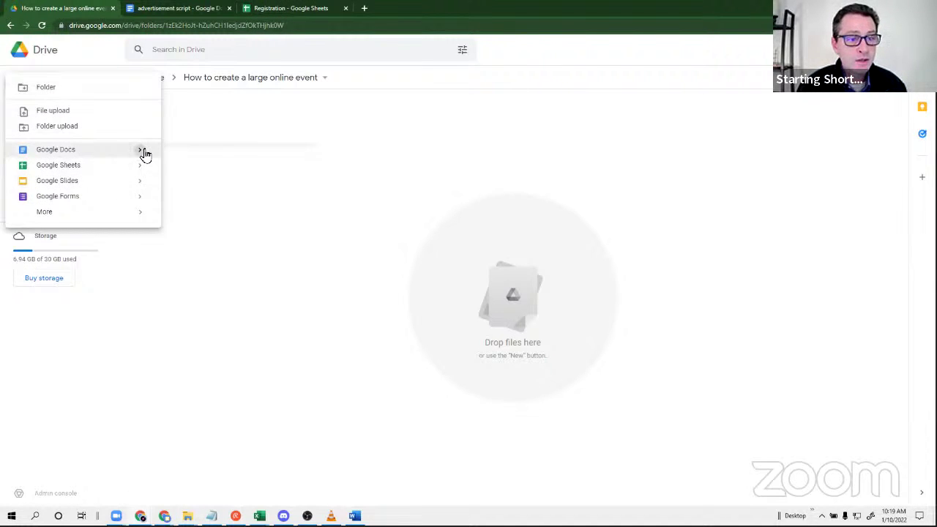
pyautogui.moveTo(141, 150)
pyautogui.click(195, 160)
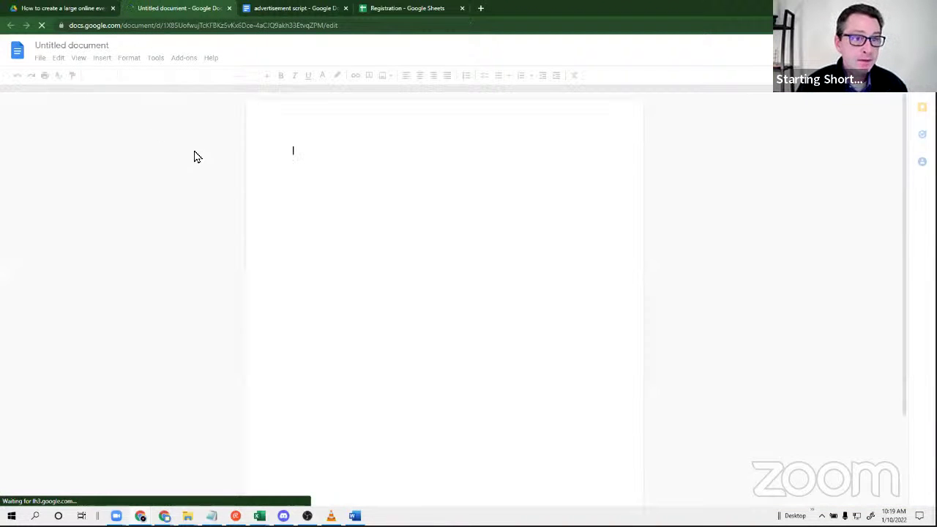
pyautogui.click(76, 46)
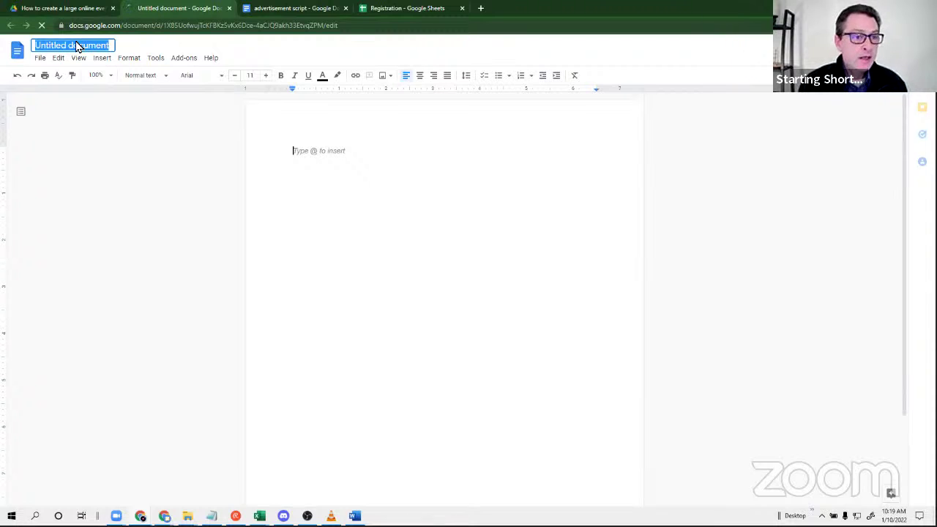
pyautogui.write('planning')
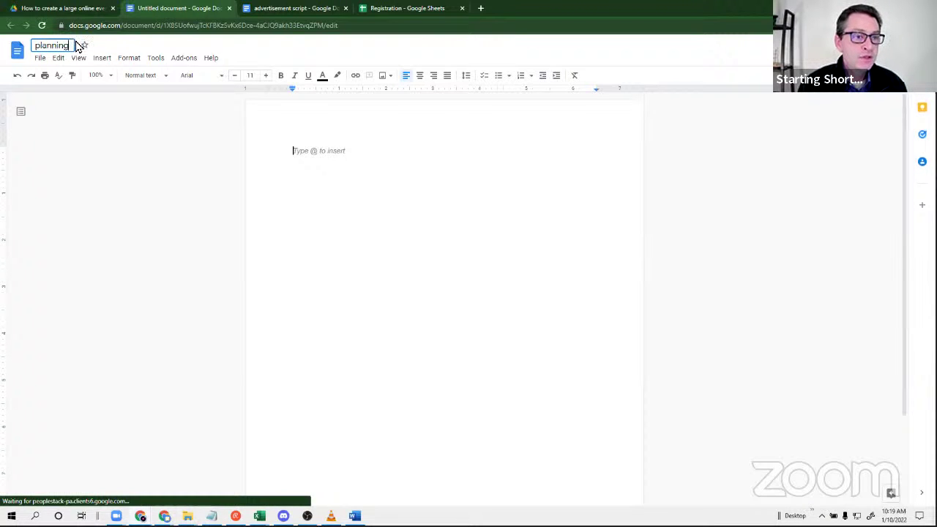
pyautogui.write(' no')
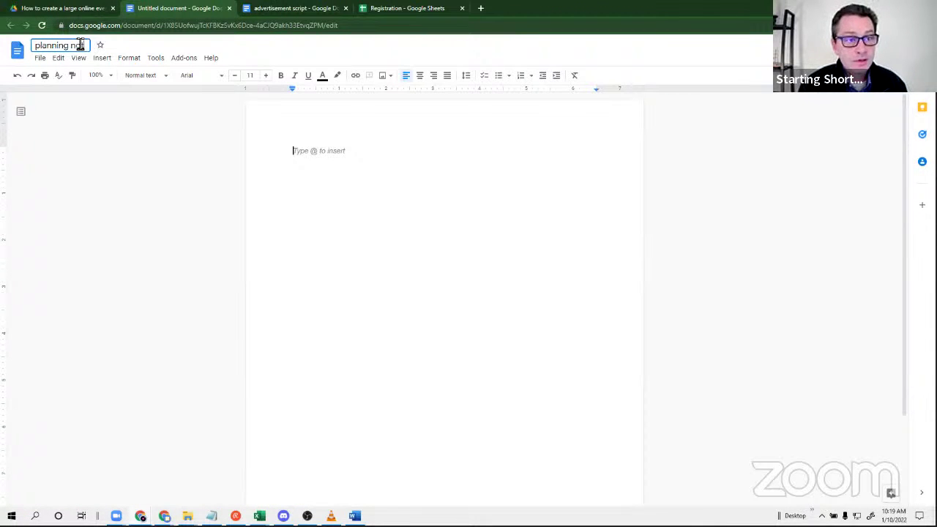
pyautogui.write('tes')
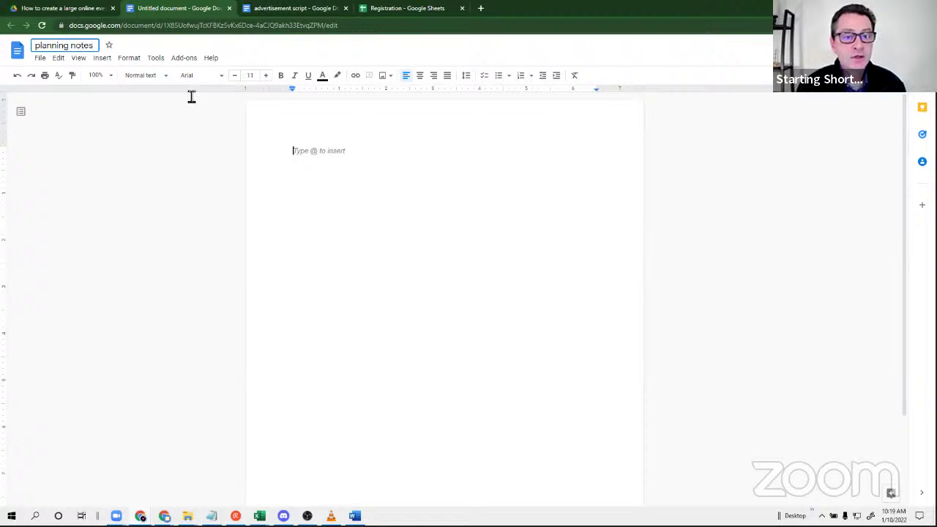
pyautogui.click(300, 154)
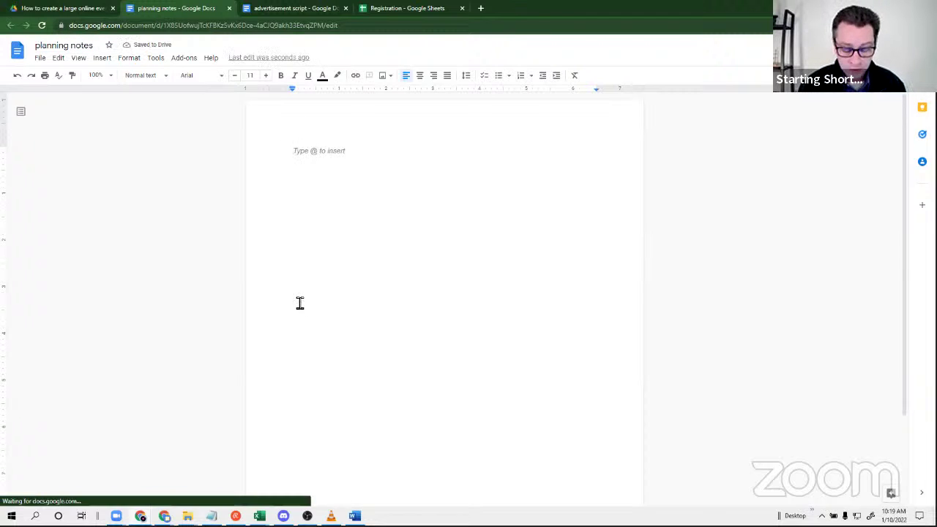
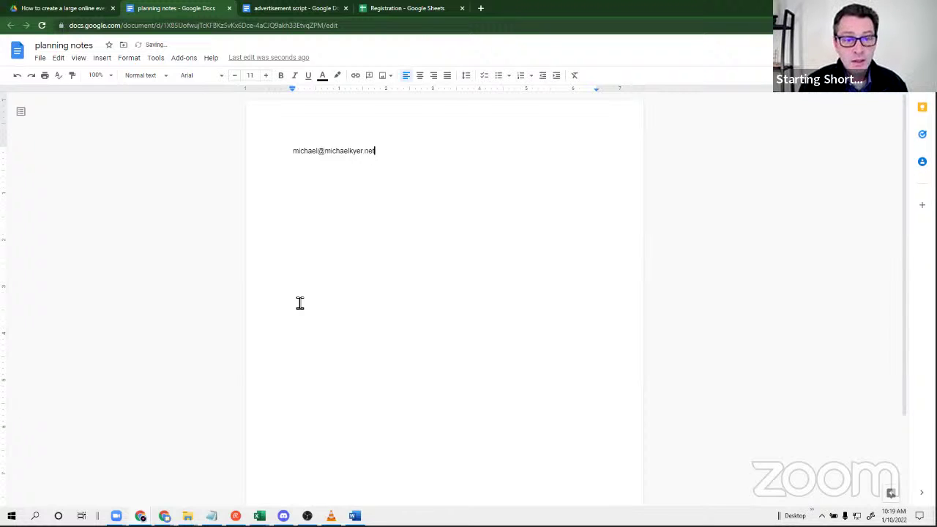
# Type the contact's e-mail address as the first line, then start a new line.
pyautogui.press('Return')
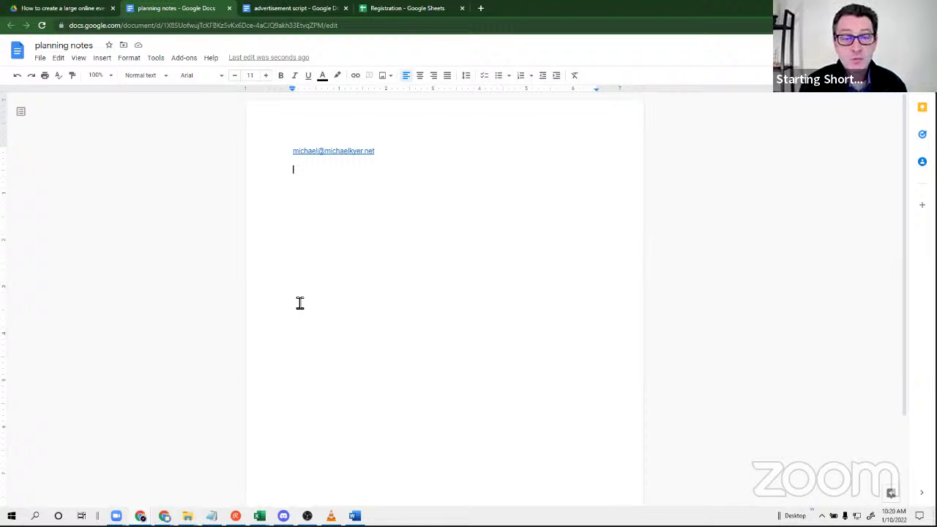
# Add 'Pronouns' and 'No swearing' as separate lines under the e-mail address.
pyautogui.write('nouns')
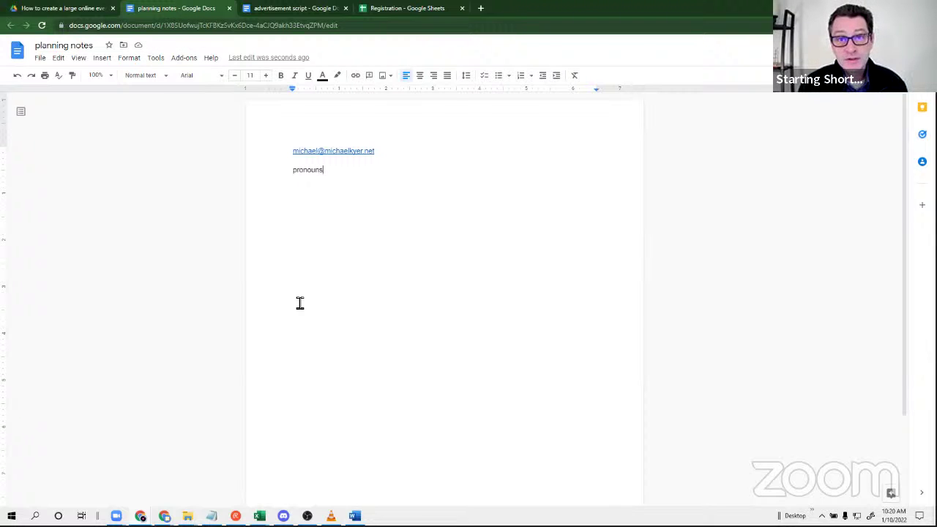
pyautogui.press('Return')
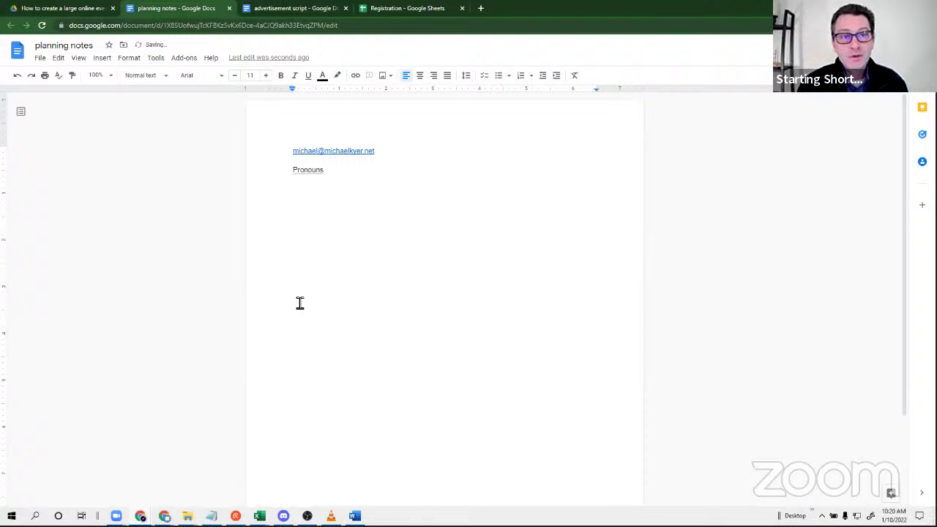
pyautogui.write('No s')
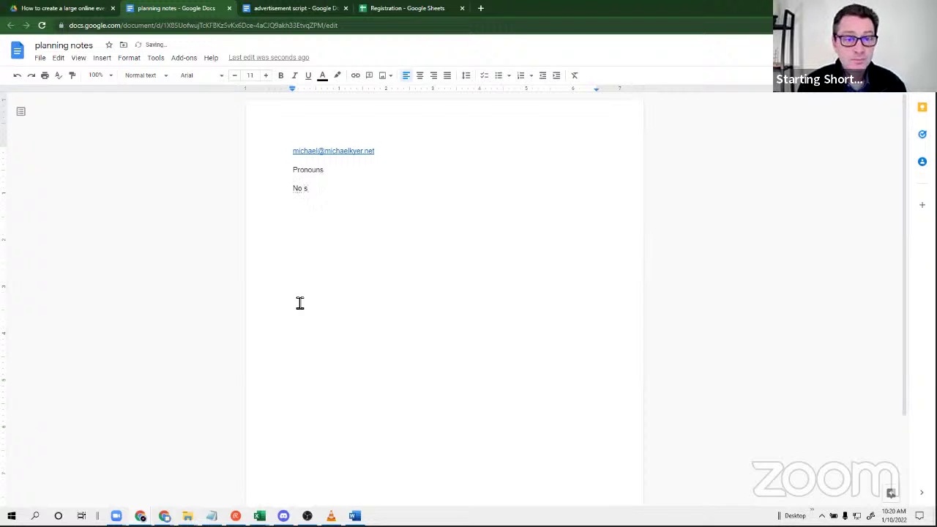
pyautogui.write('wearing')
pyautogui.press('Return')
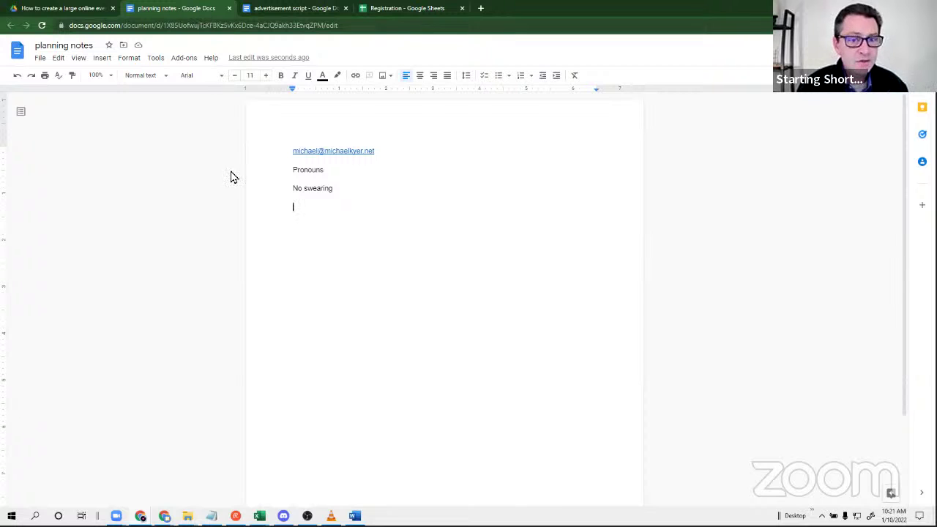
# Close the planning notes doc and reload the Drive folder so it lists the file.
pyautogui.click(229, 9)
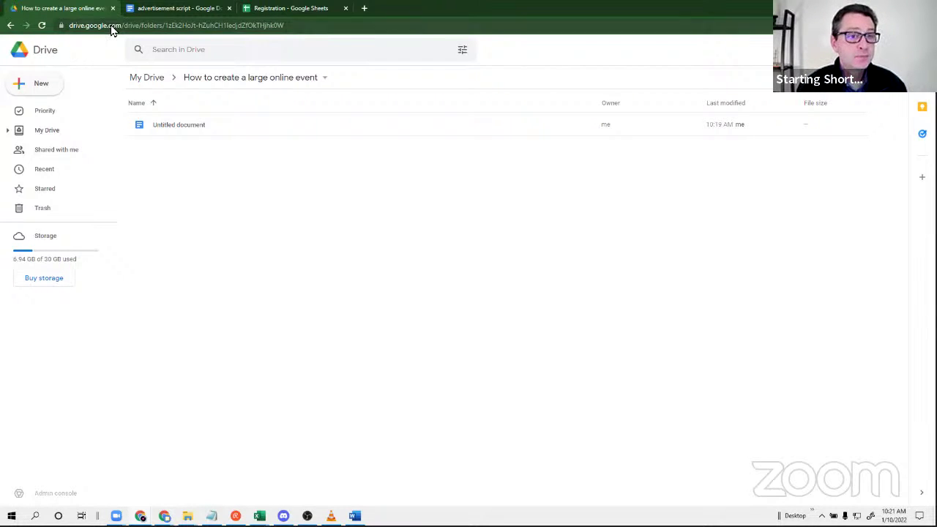
pyautogui.click(42, 25)
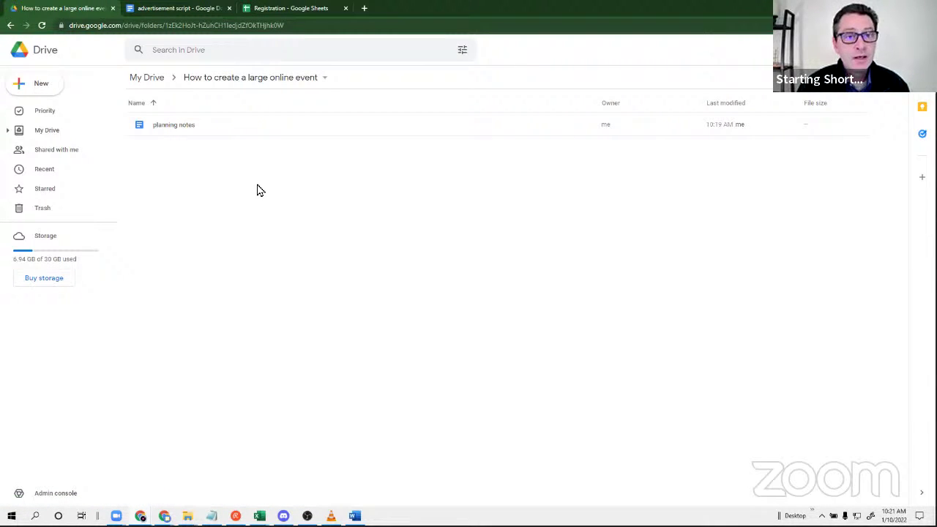
pyautogui.click(39, 86)
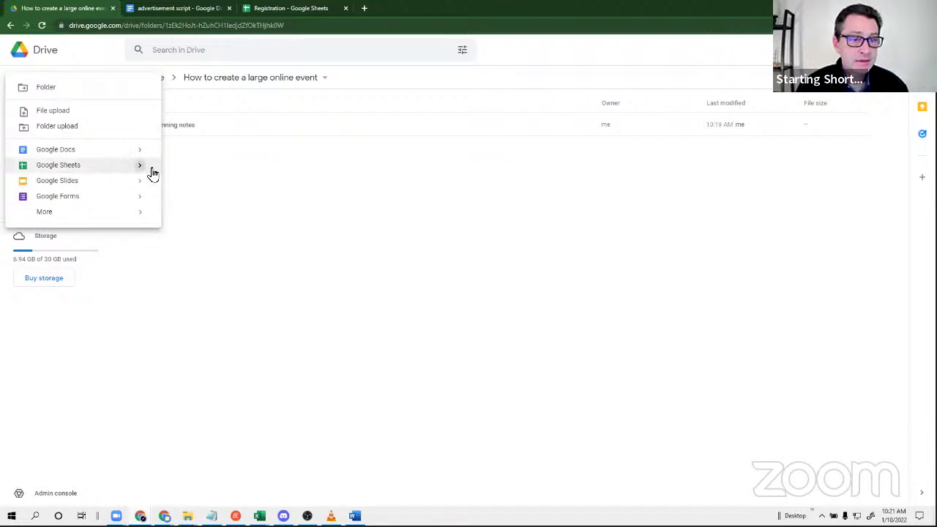
# Create a blank Google Sheet in the folder titled 'guest list'.
pyautogui.click(179, 173)
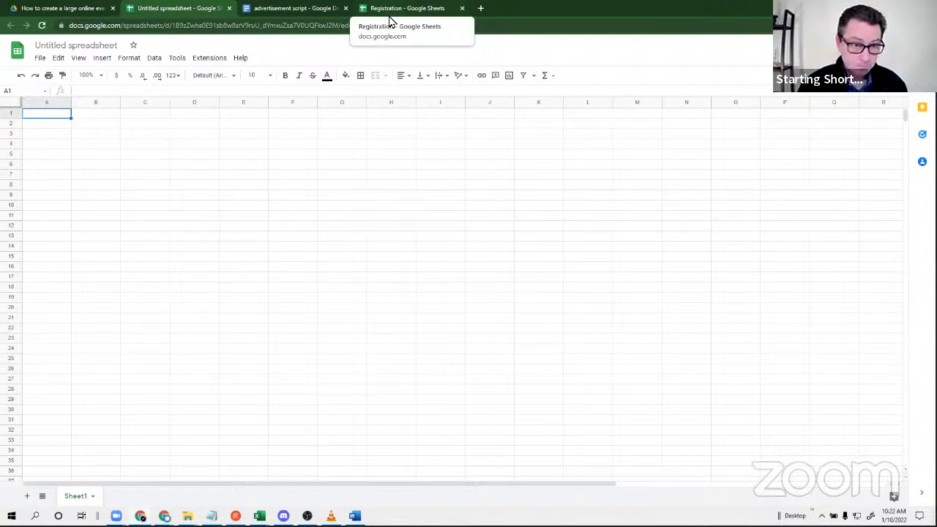
pyautogui.click(88, 46)
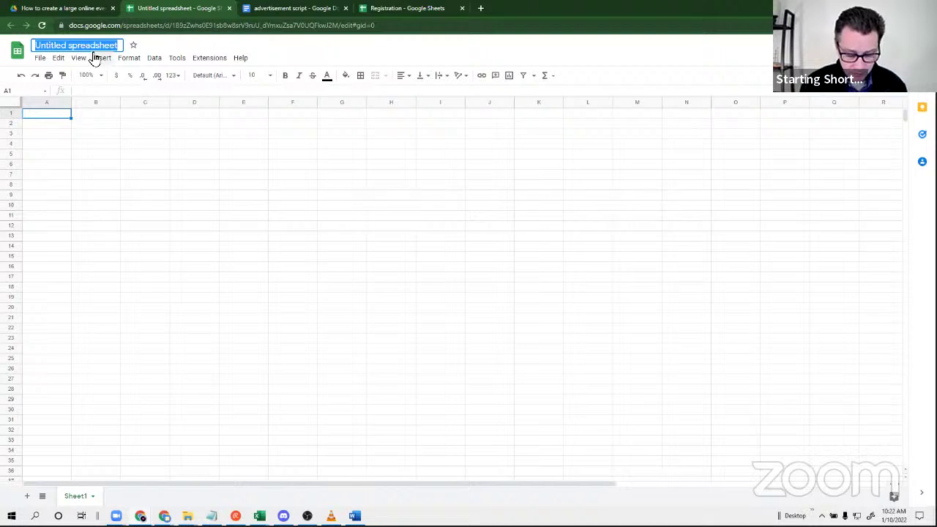
pyautogui.write('guest list')
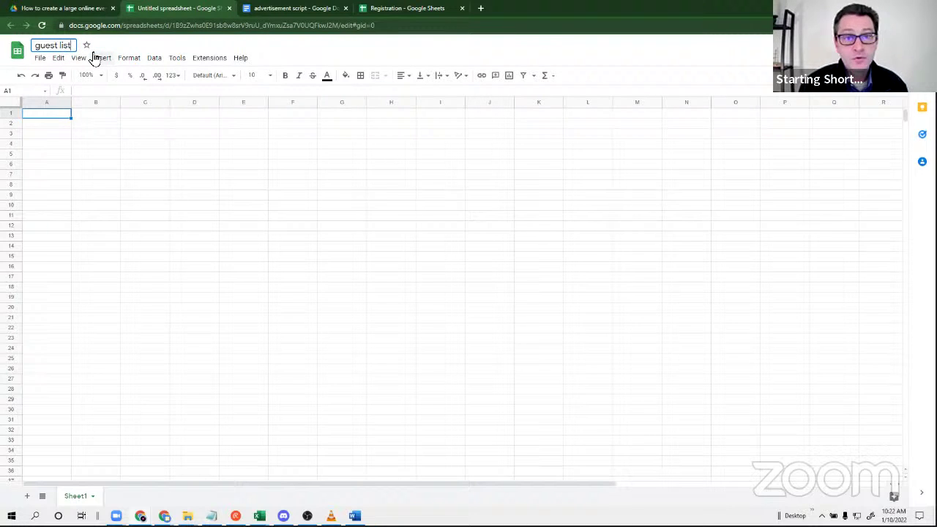
pyautogui.press('Return')
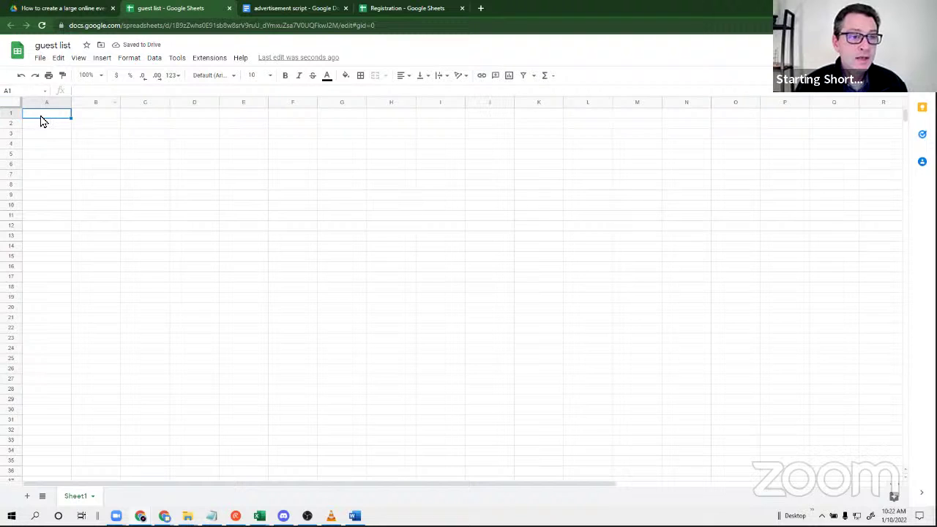
# Enter the headings name, email and pronouns in cells A1 to C1.
pyautogui.write('name')
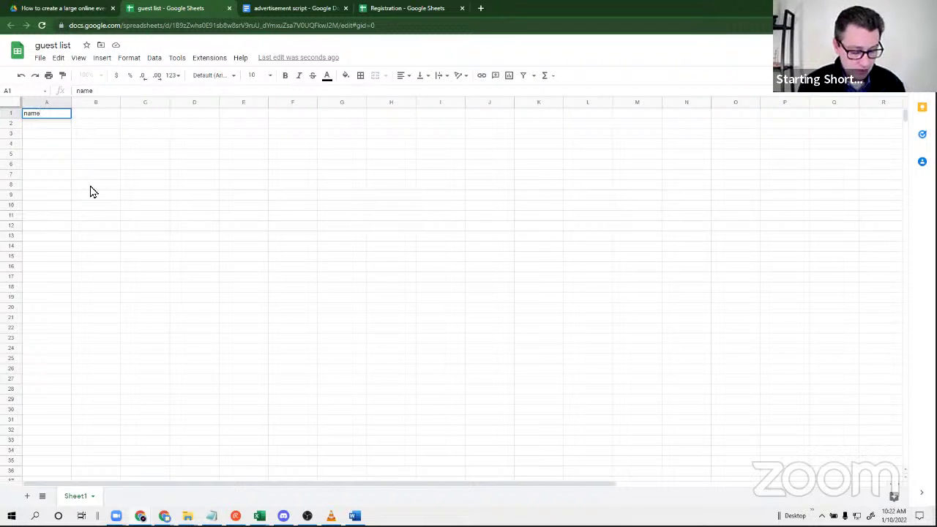
pyautogui.press('Tab')
pyautogui.write('email')
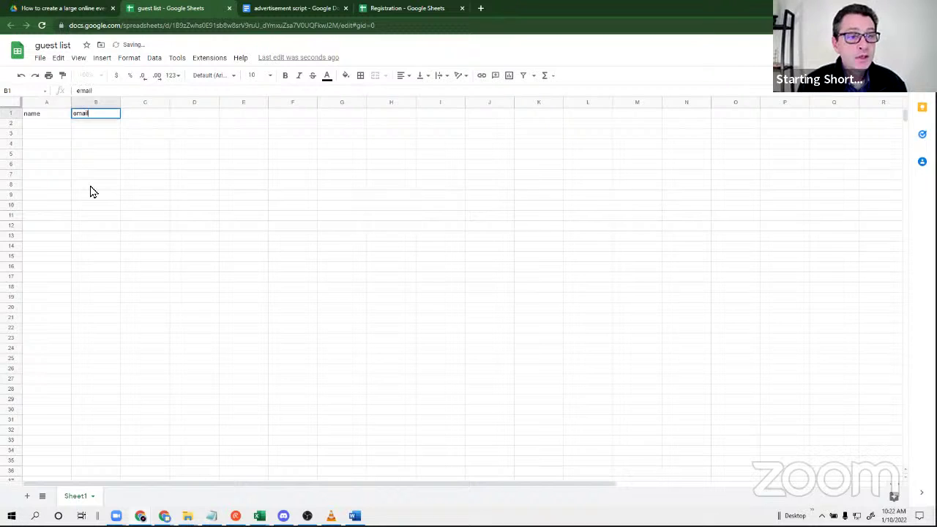
pyautogui.press('Tab')
pyautogui.write('pr')
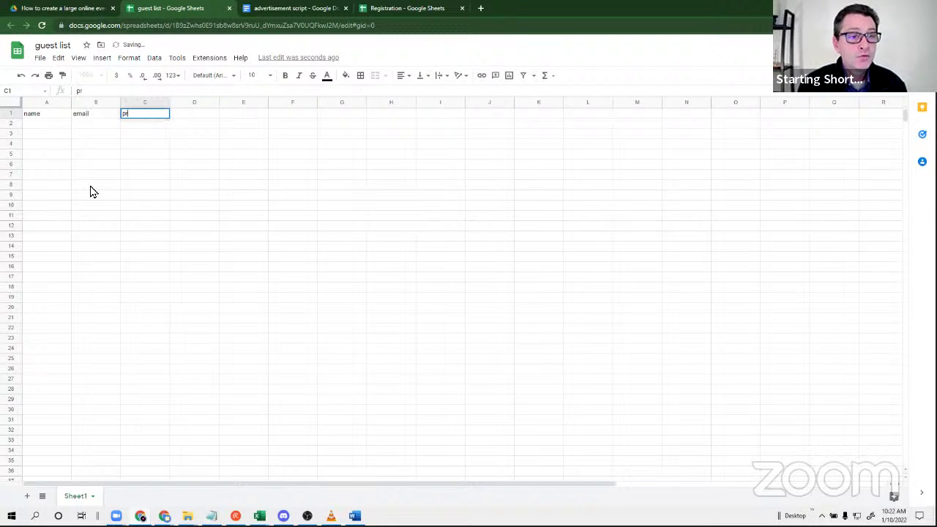
pyautogui.write('onouns')
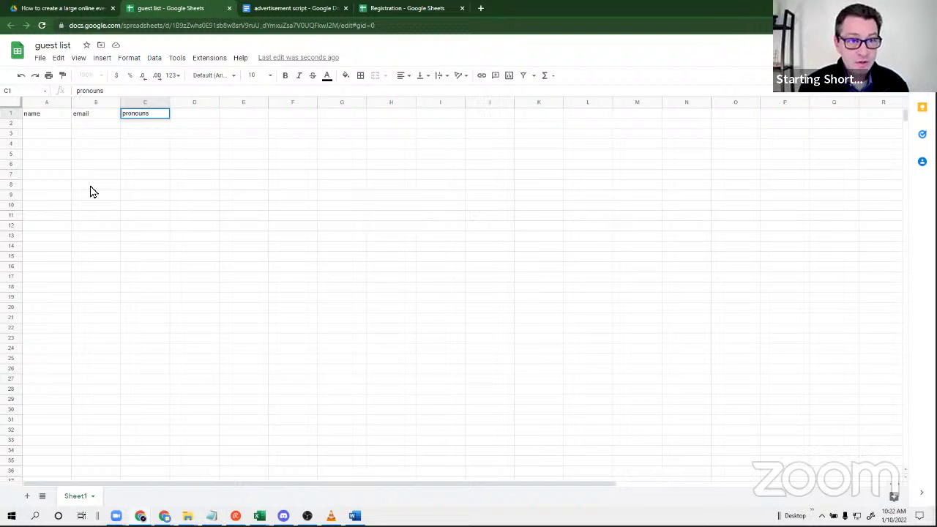
pyautogui.click(166, 229)
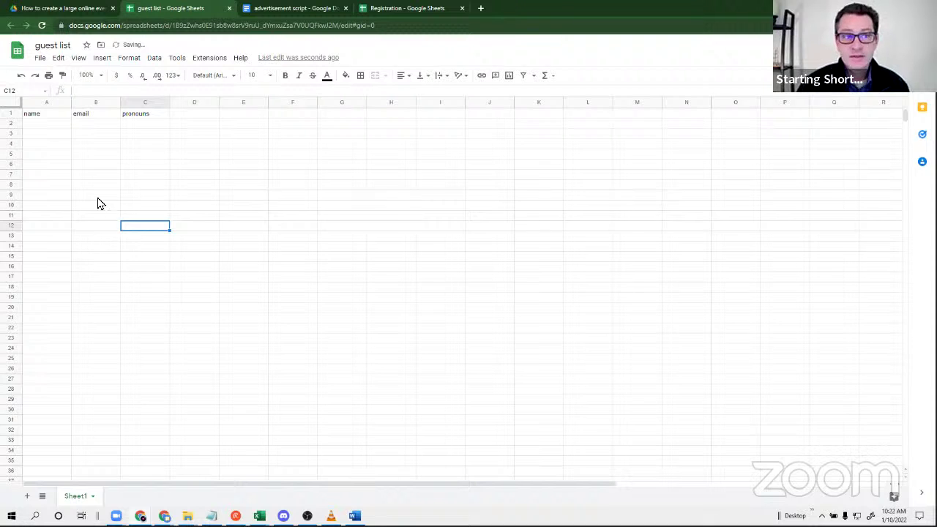
# Fill row 2 with the guest's full name, e-mail address and pronouns 'he him'.
pyautogui.click(36, 125)
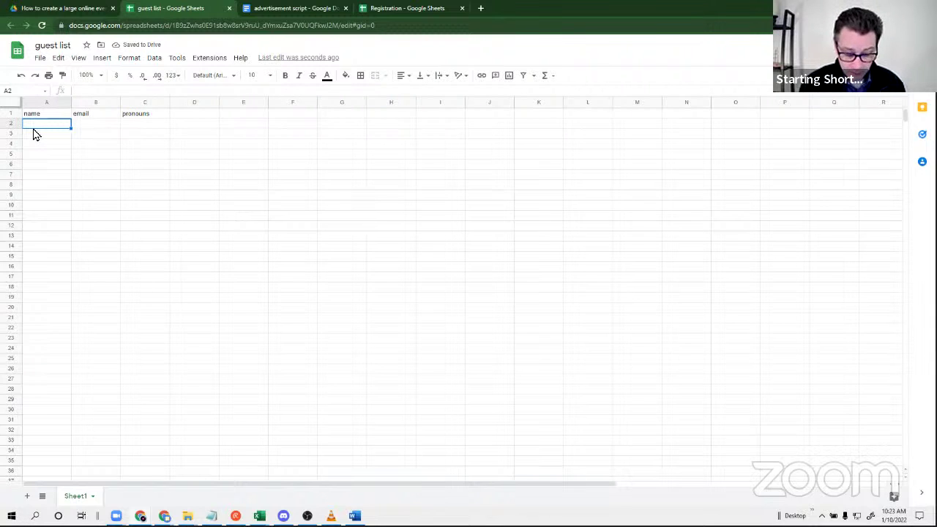
pyautogui.press('Tab')
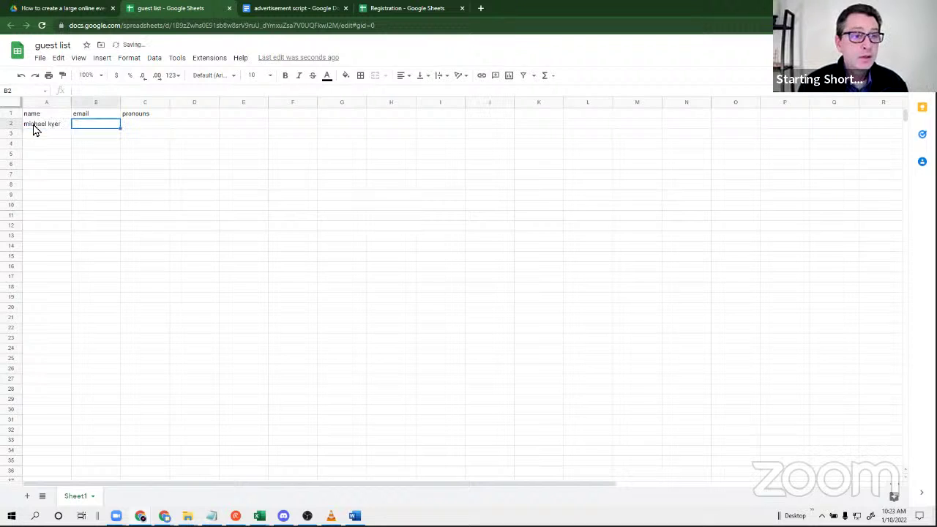
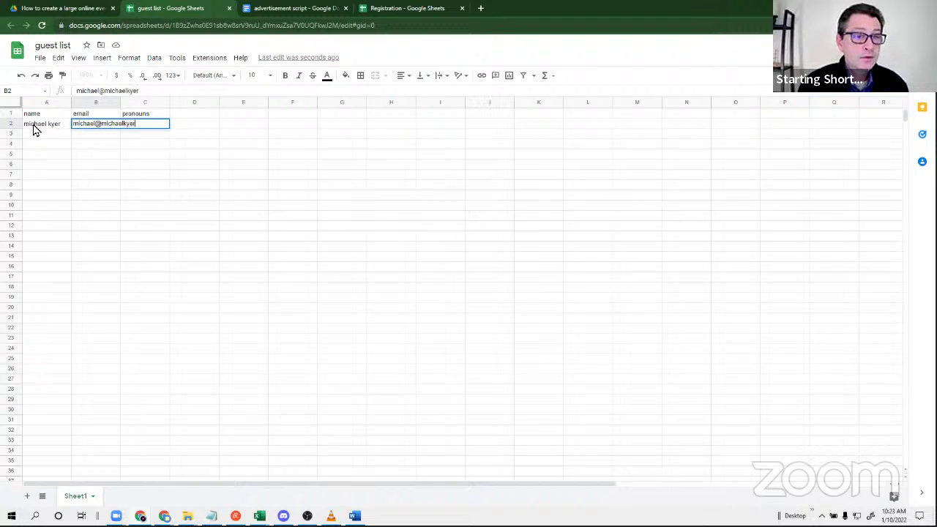
pyautogui.press('Tab')
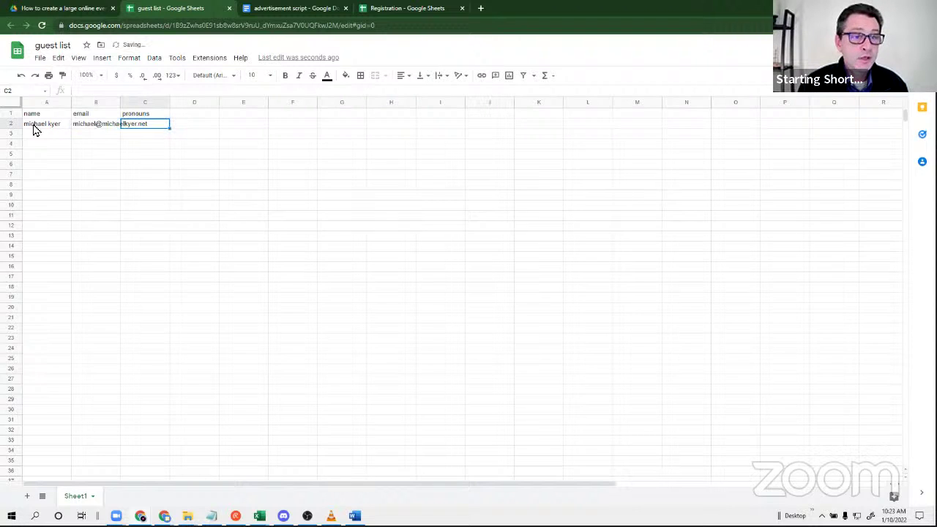
pyautogui.write('he him')
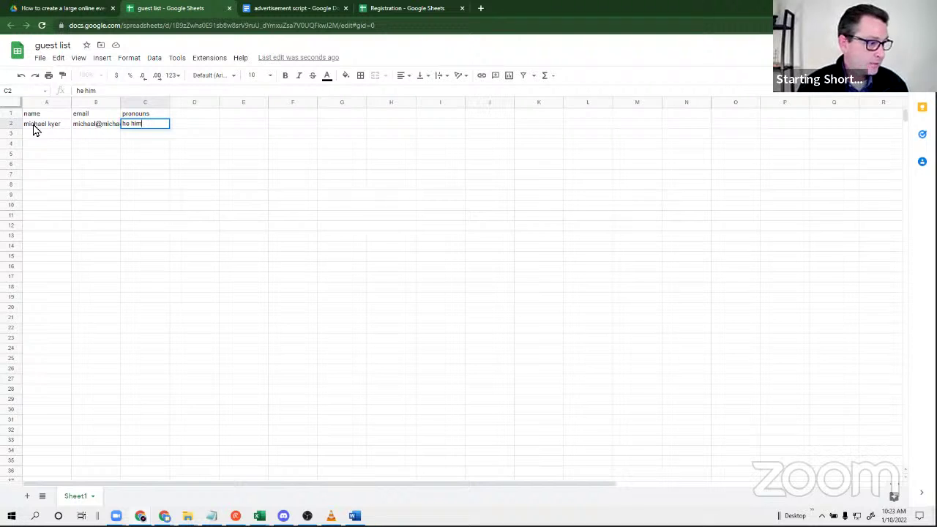
pyautogui.click(156, 259)
# Switch back to the 'How to create a large online event' Drive folder tab.
pyautogui.click(54, 9)
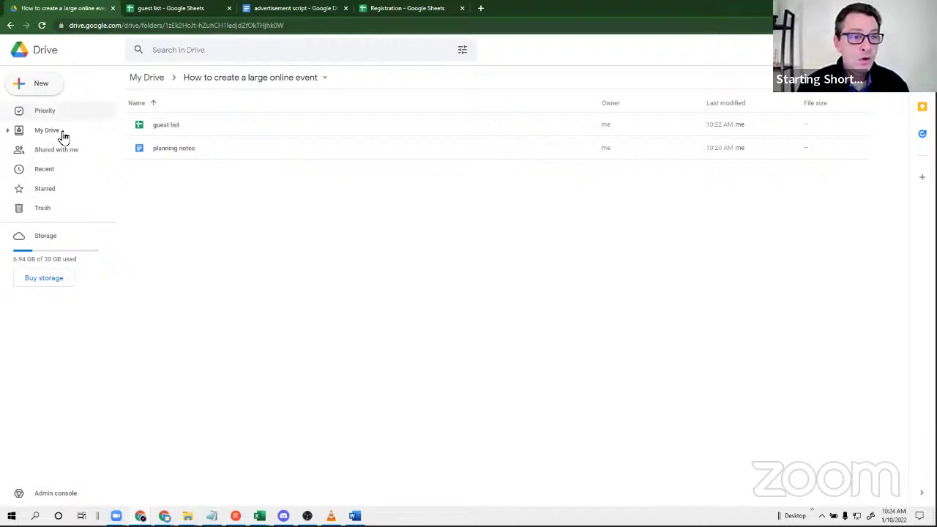
# Create a blank Google Doc in the event folder titled 'agenda'.
pyautogui.click(42, 85)
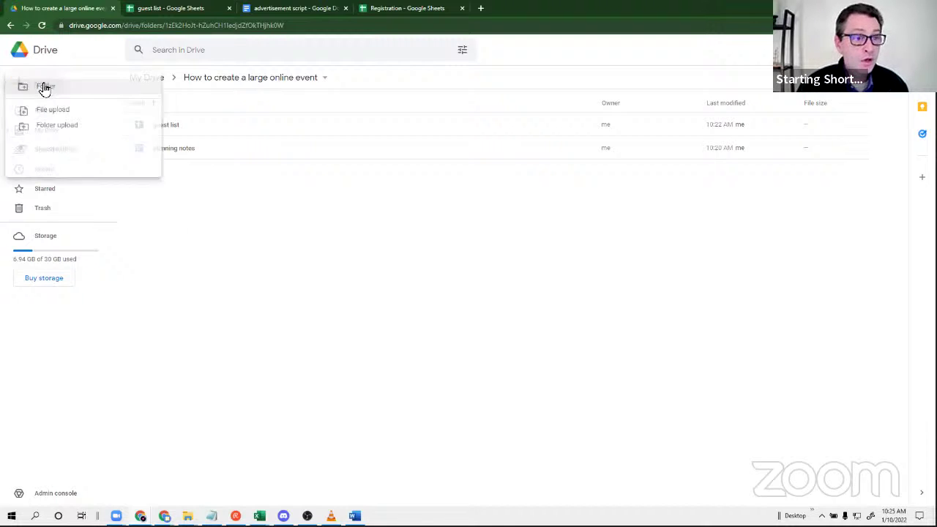
pyautogui.moveTo(161, 154)
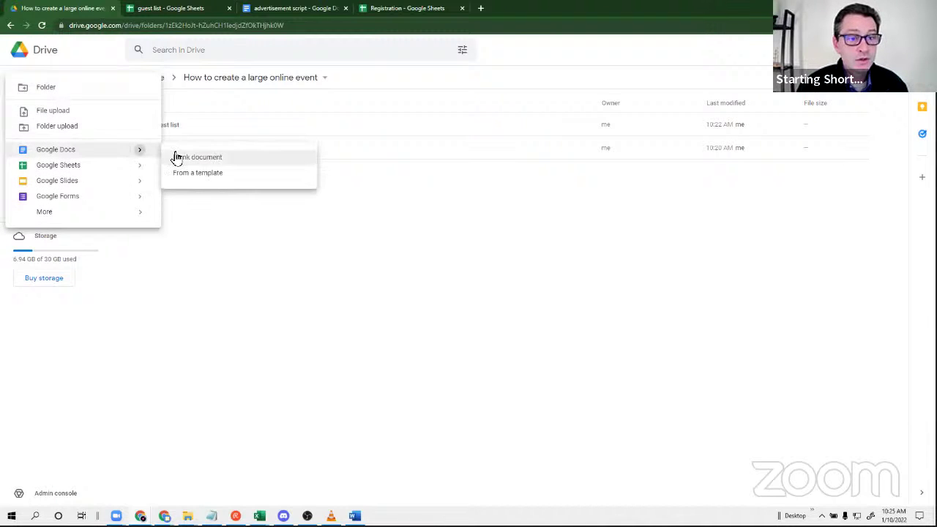
pyautogui.click(196, 157)
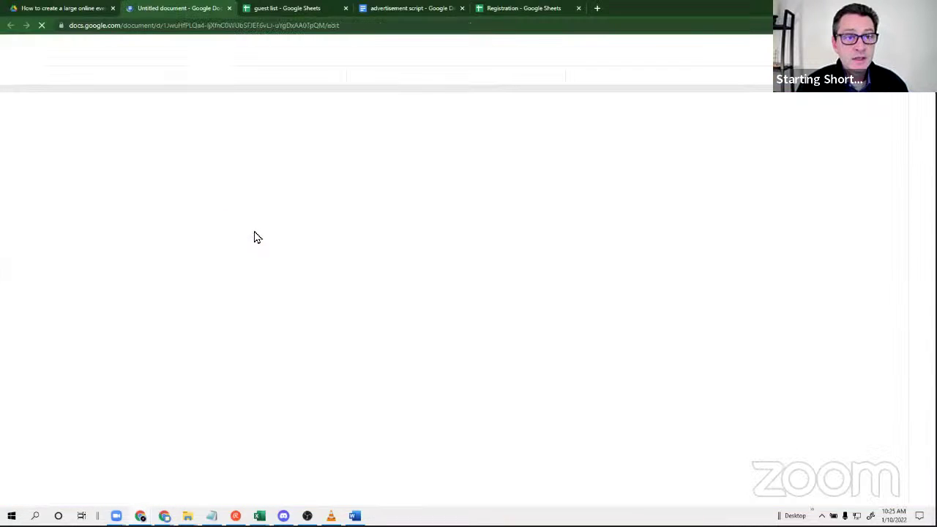
pyautogui.click(63, 46)
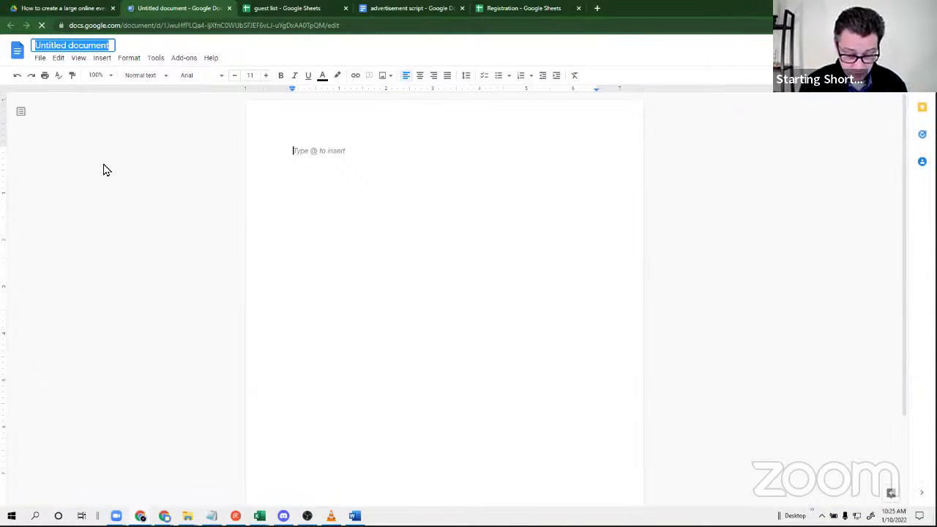
pyautogui.write('agenda')
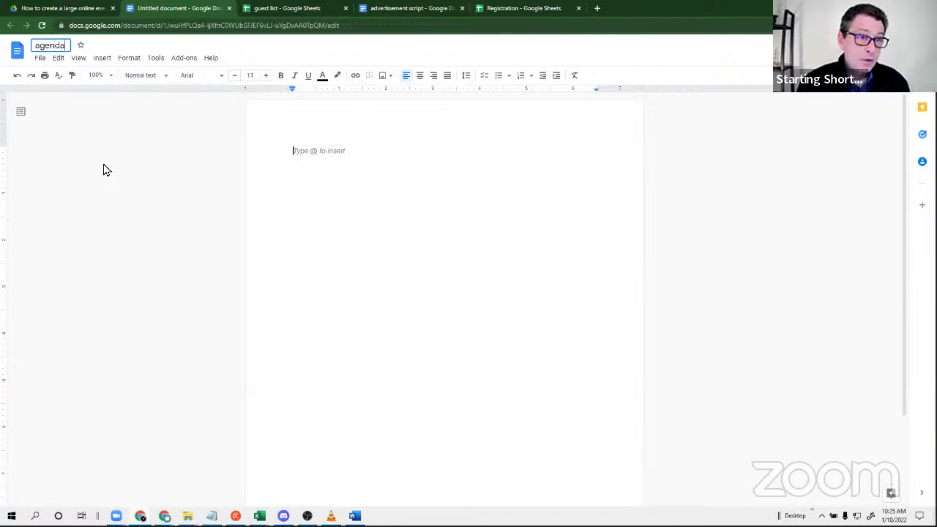
pyautogui.press('Return')
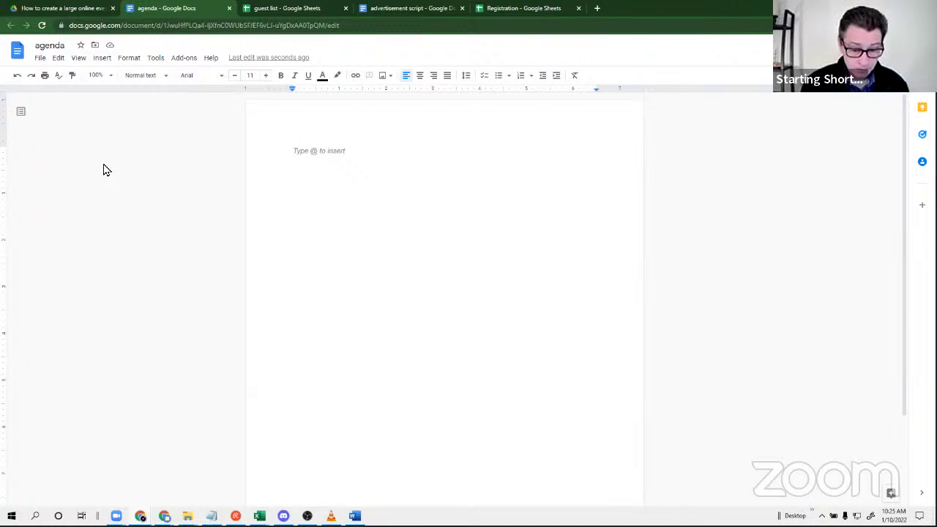
# Start the agenda with Intro, Welcome, Tech instructions and Music on separate lines.
pyautogui.write('intro')
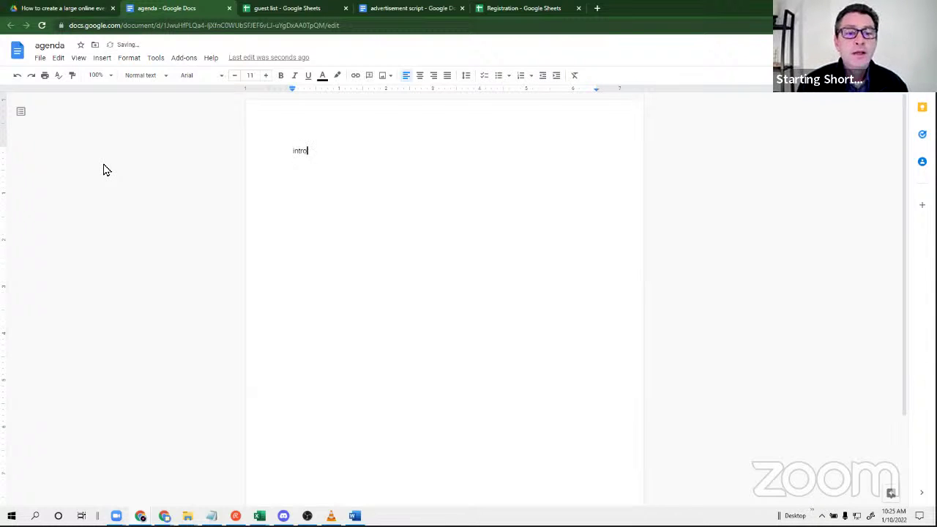
pyautogui.press('Return')
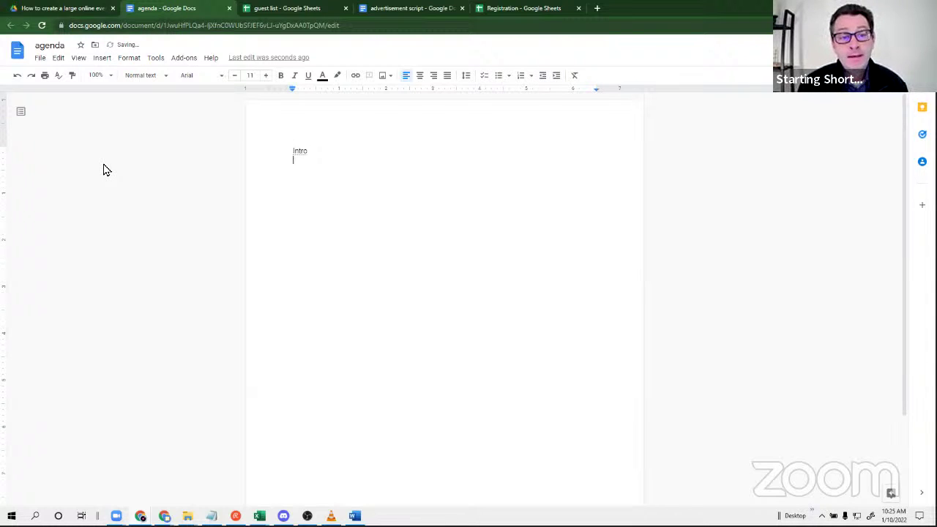
pyautogui.write('welcome')
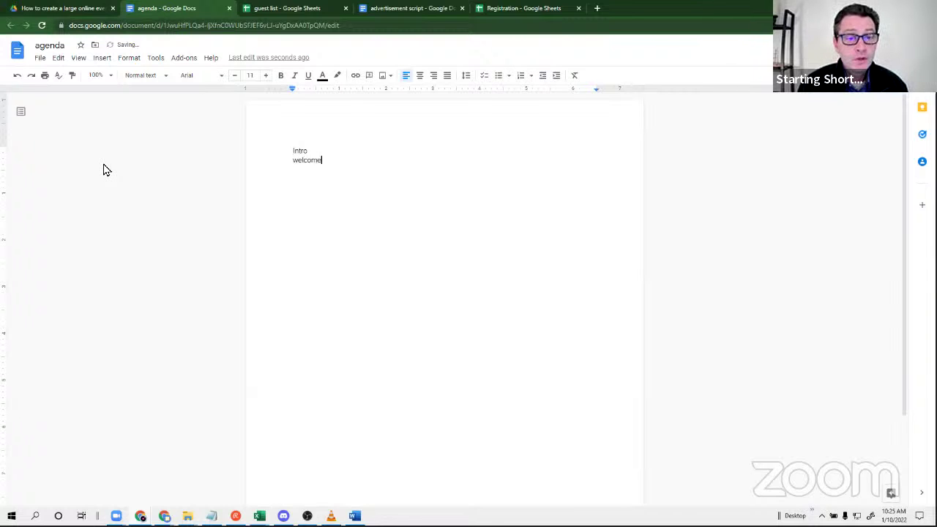
pyautogui.press('Return')
pyautogui.write('Tech in')
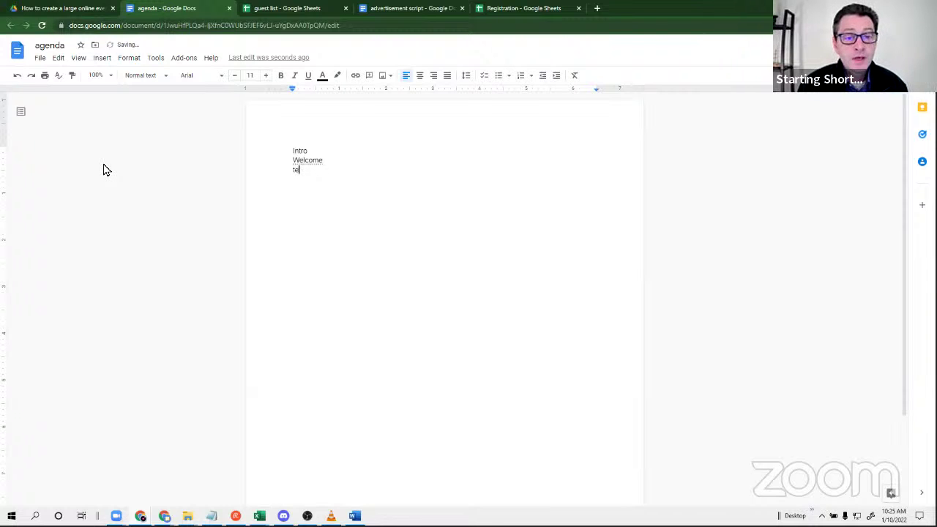
pyautogui.write('structions')
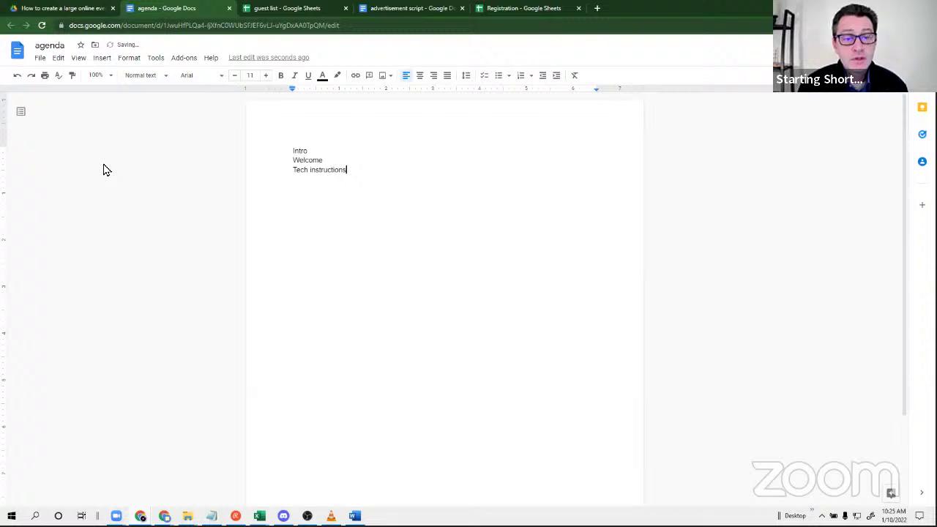
pyautogui.press('Return')
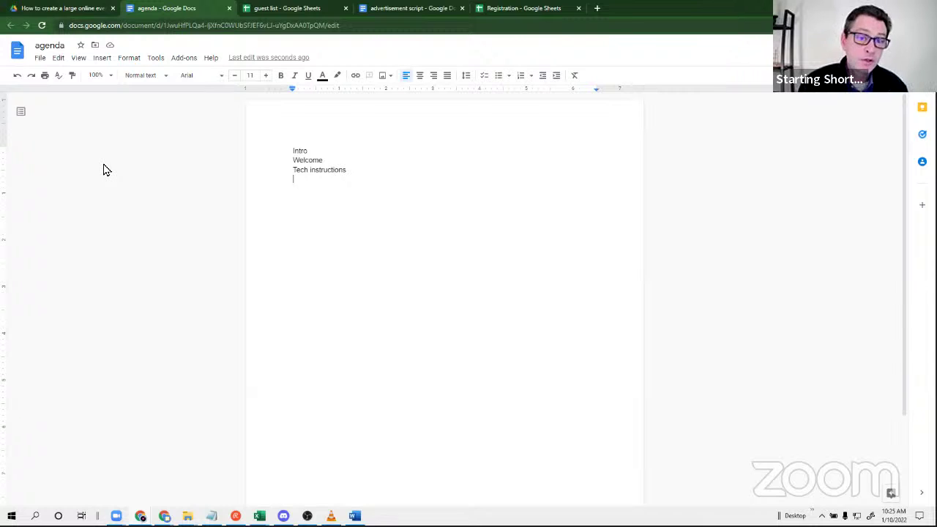
pyautogui.write('Music')
pyautogui.press('Return')
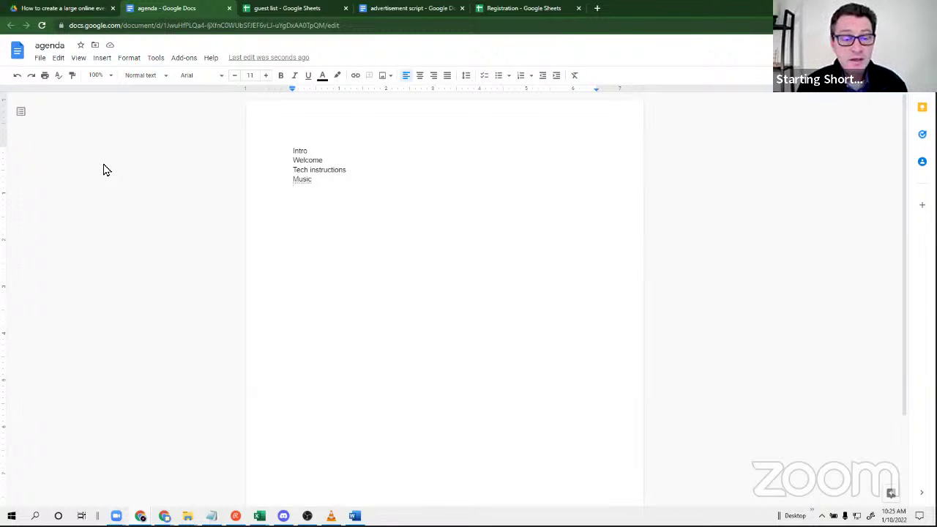
# Continue with Speaker 1, Game in chat, Speaker 2,3,4, Music and Breakout room session.
pyautogui.press('Return')
pyautogui.write('speak')
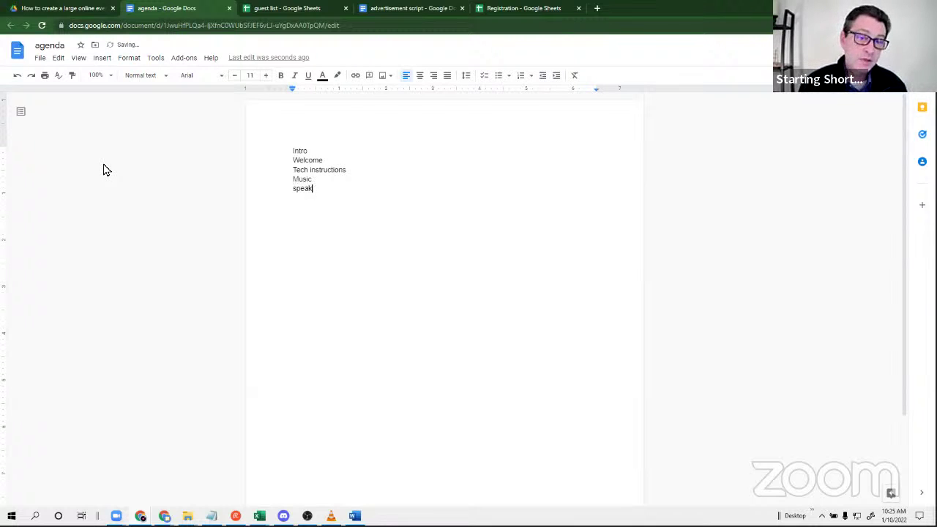
pyautogui.write('er 1')
pyautogui.press('Return')
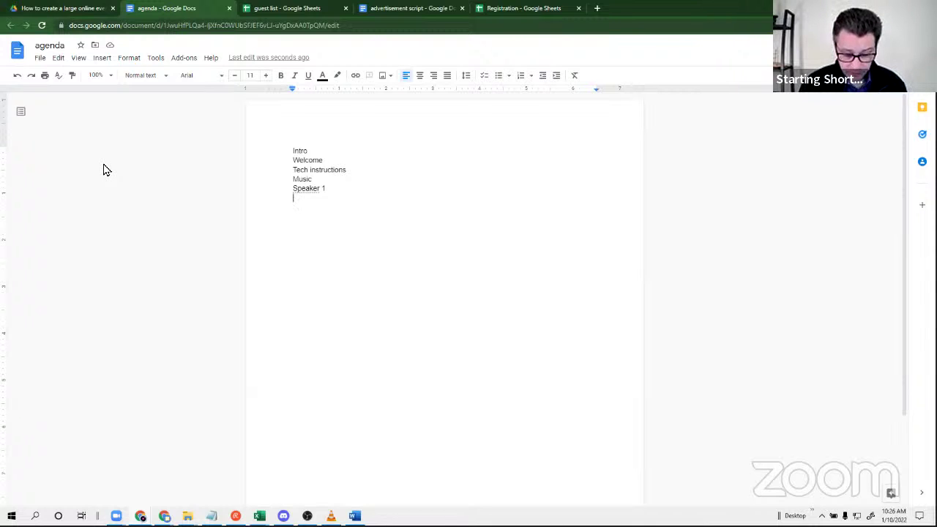
pyautogui.write('Game in')
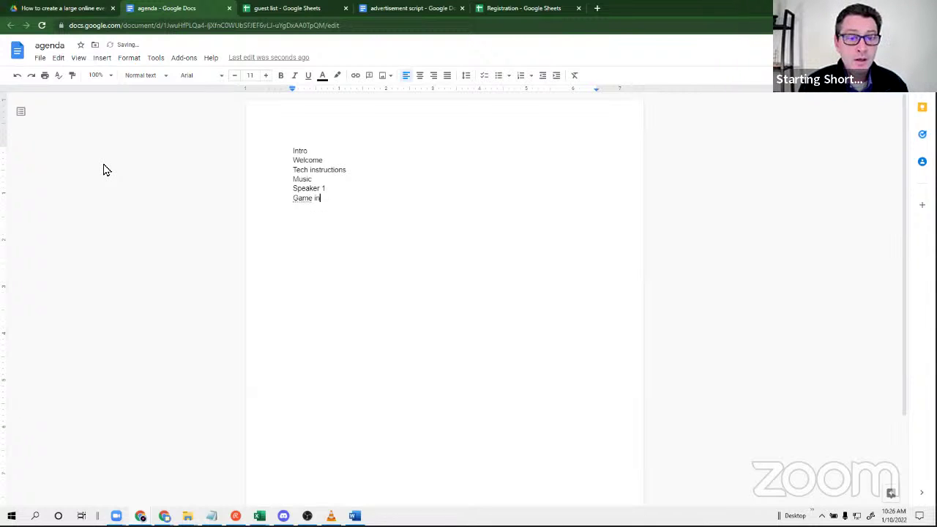
pyautogui.write(' chat')
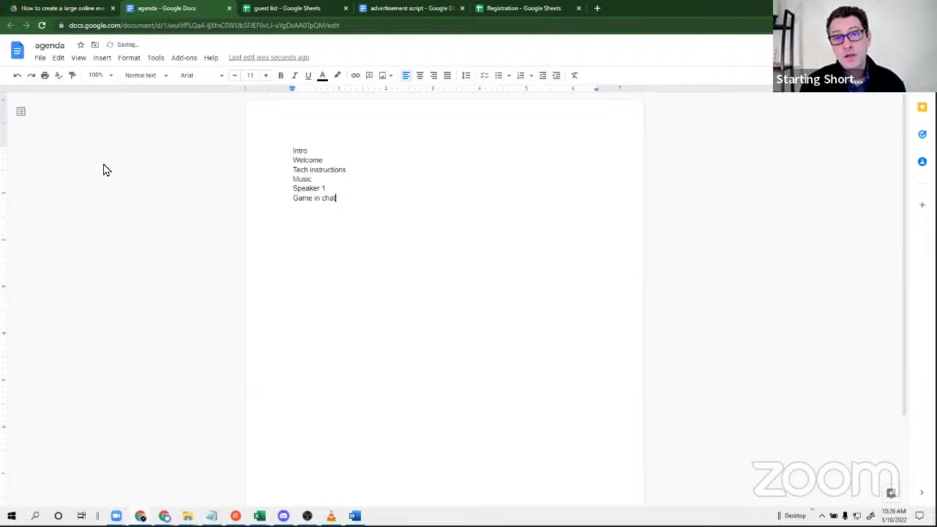
pyautogui.press('Return')
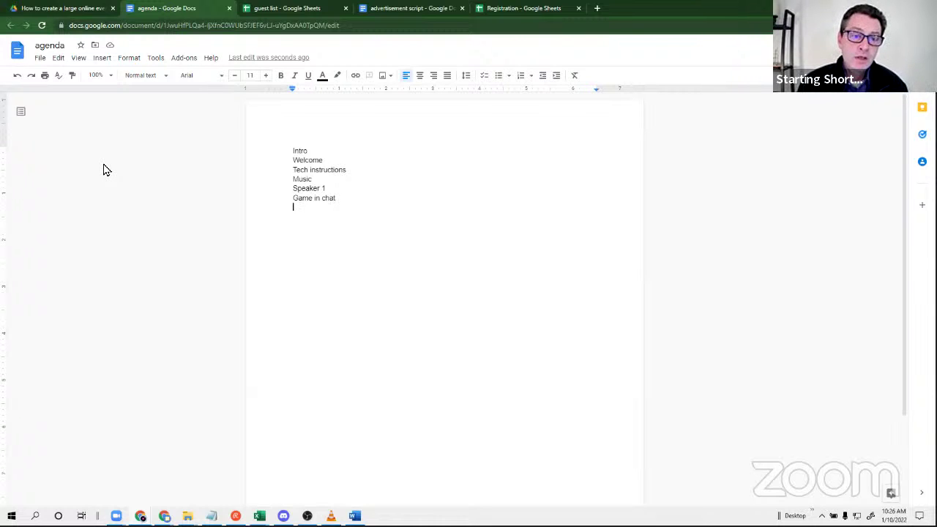
pyautogui.write('sp')
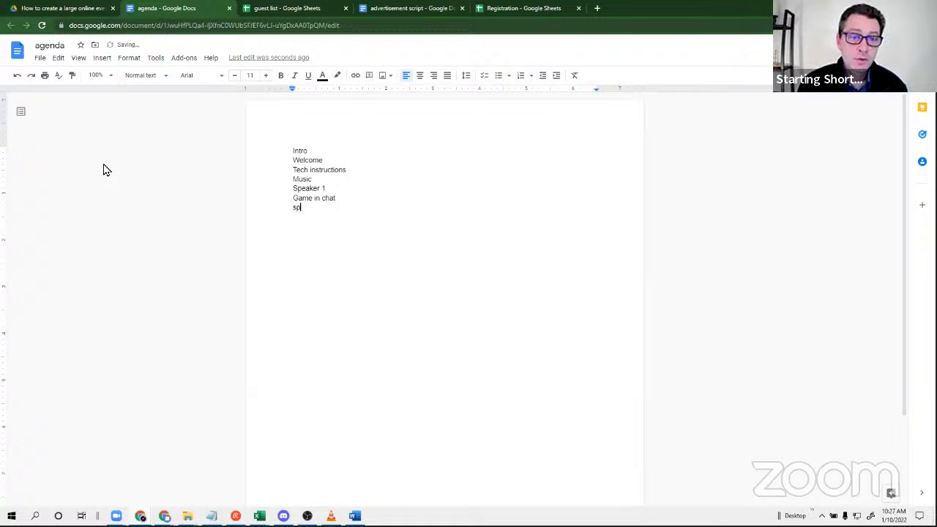
pyautogui.write('eaker 2,3,4')
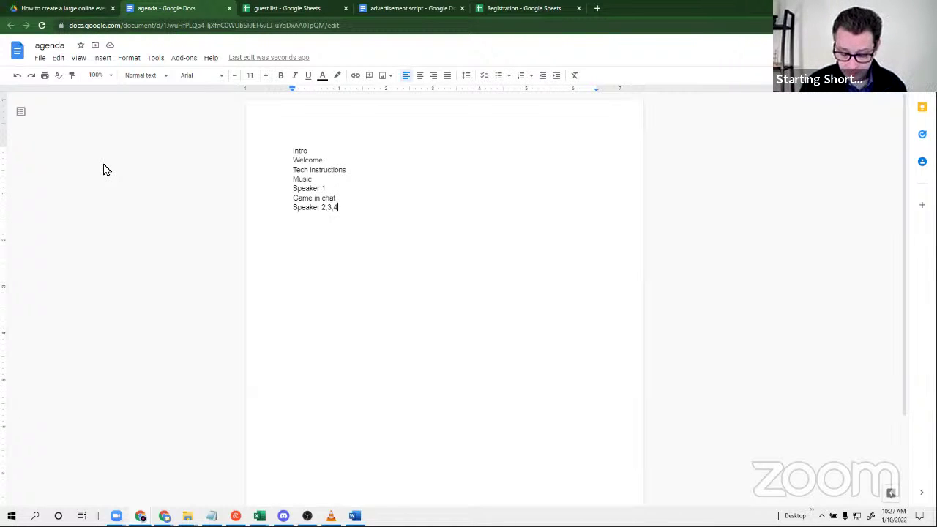
pyautogui.press('Return')
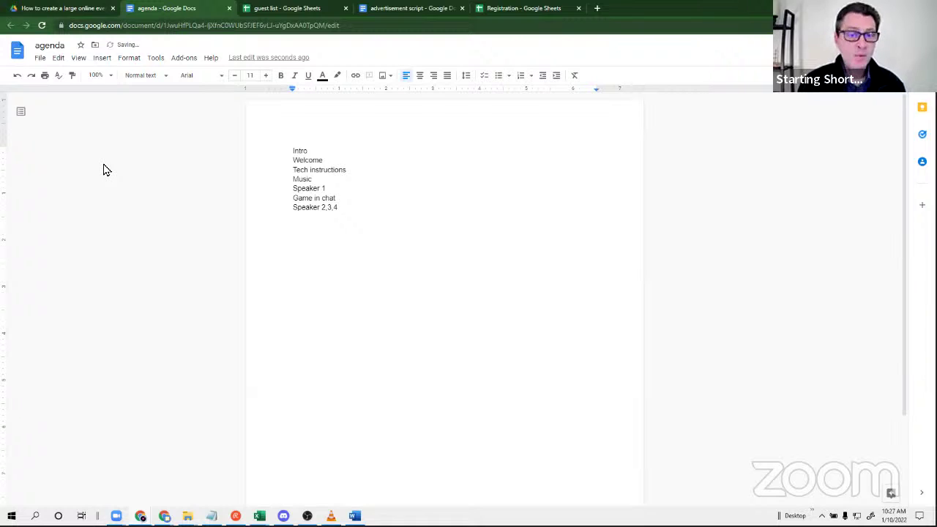
pyautogui.write('mu')
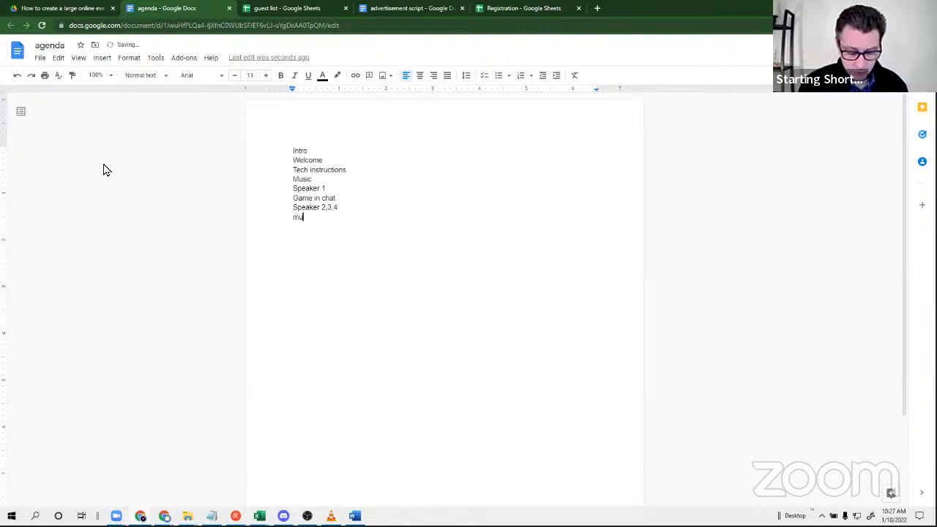
pyautogui.write('sic')
pyautogui.press('Return')
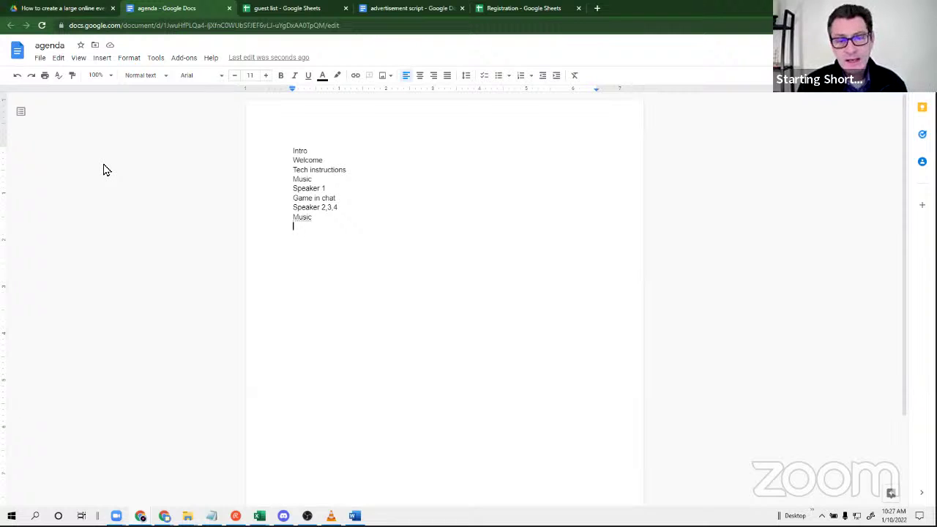
pyautogui.write('breakout r')
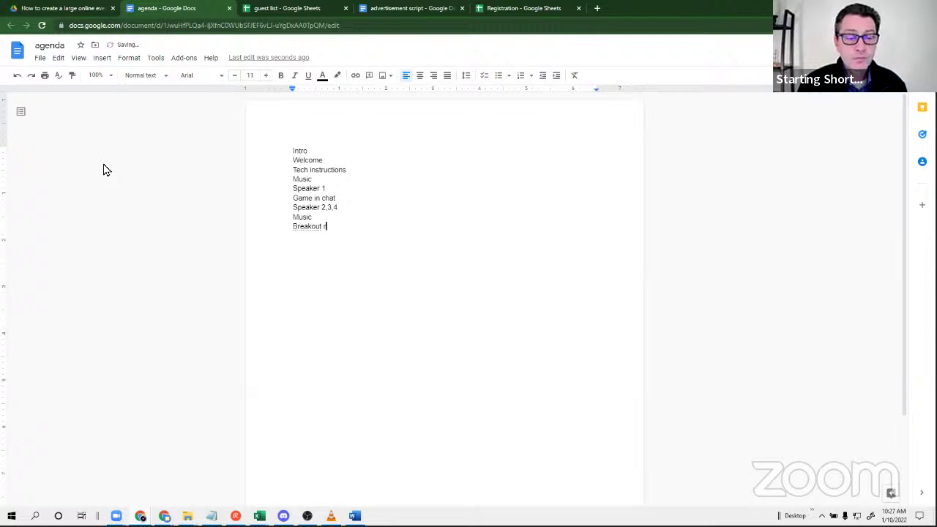
pyautogui.write('oom session')
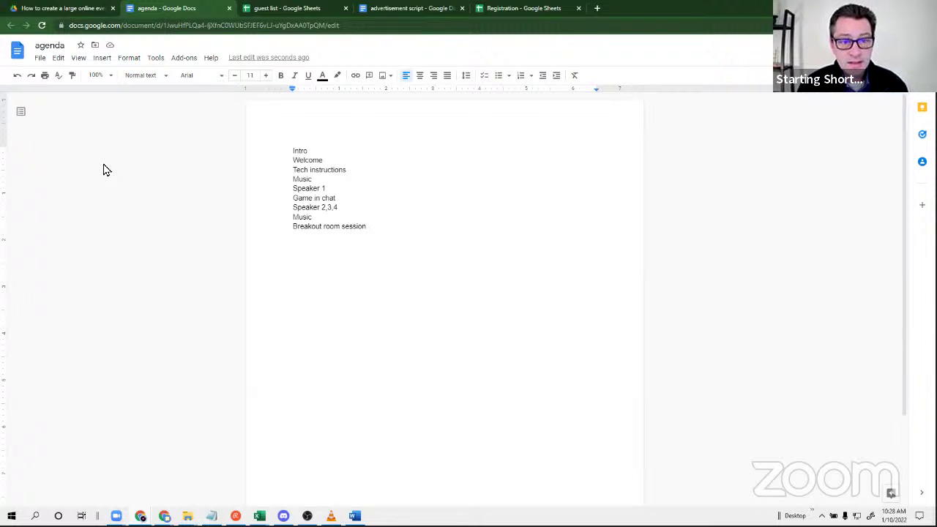
# Append Speaker 5, Game and outro as the final agenda lines.
pyautogui.press('Return')
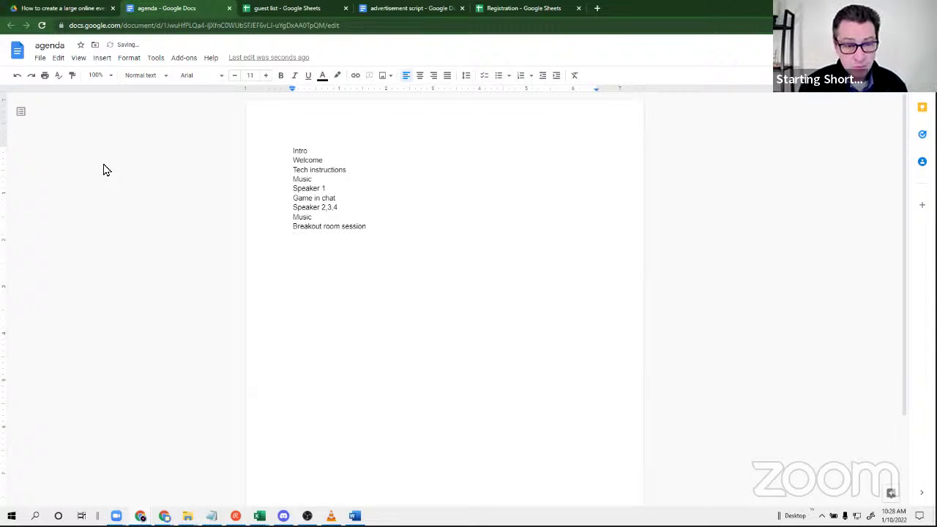
pyautogui.write('spea')
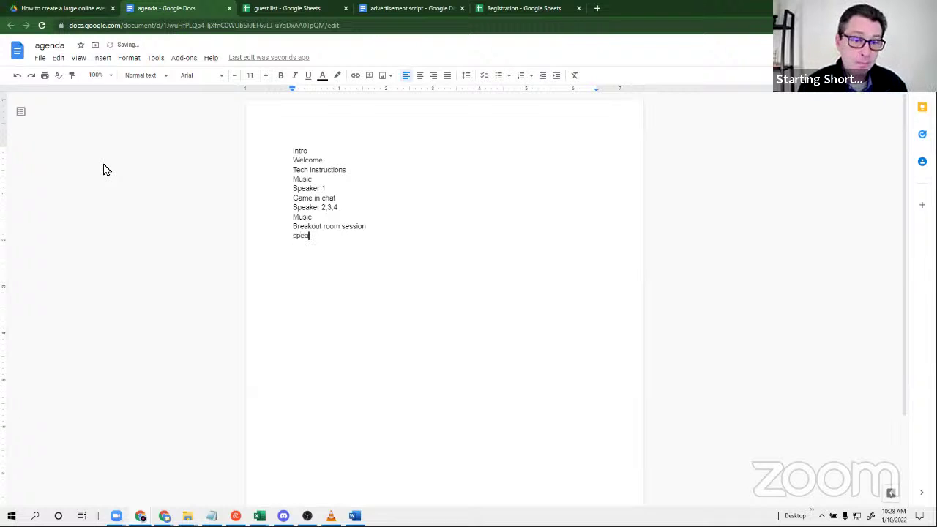
pyautogui.write('ker 4')
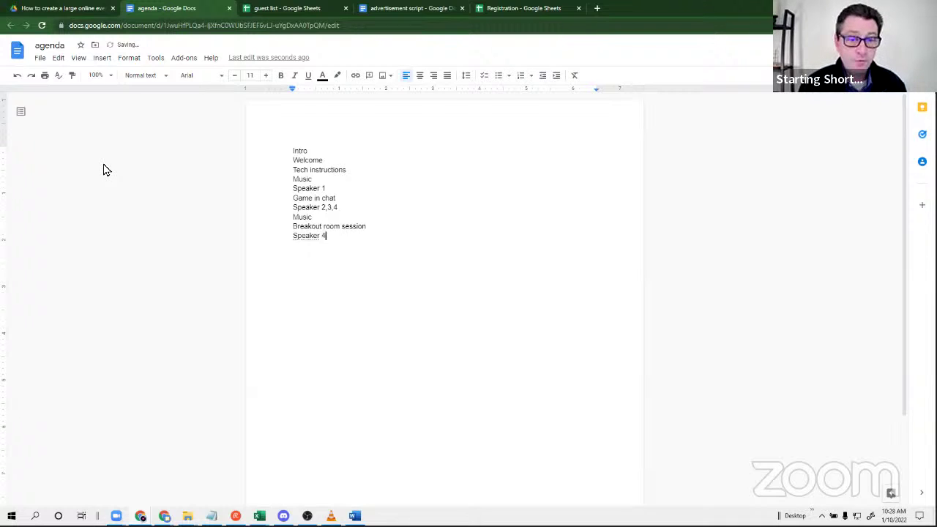
pyautogui.press('BackSpace')
pyautogui.write('5')
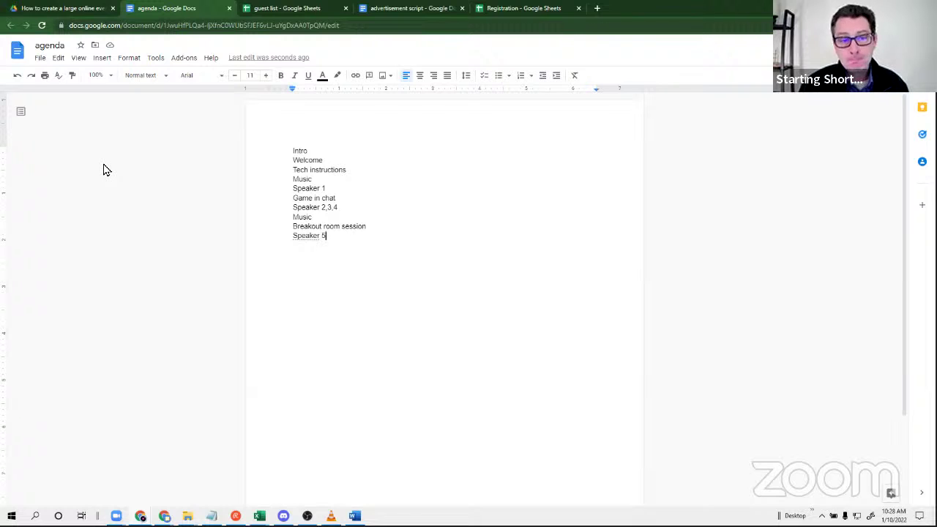
pyautogui.press('Return')
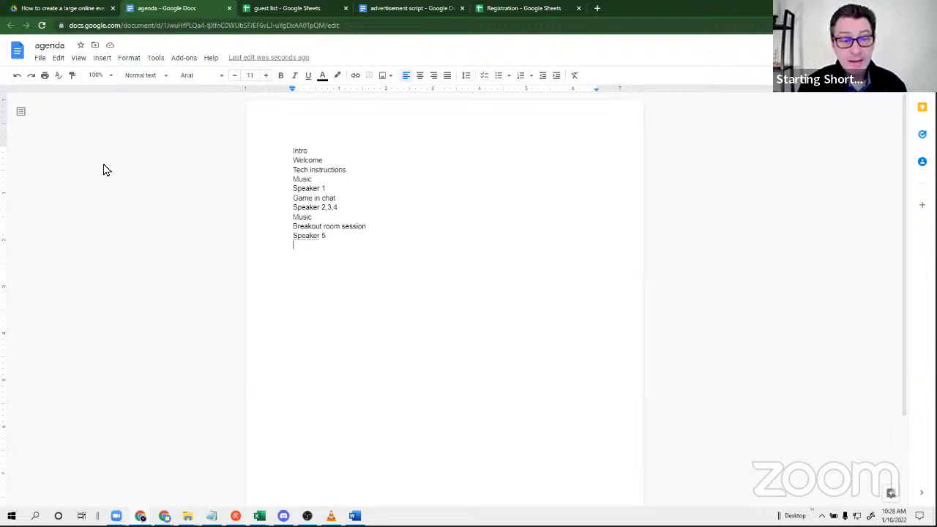
pyautogui.write('game')
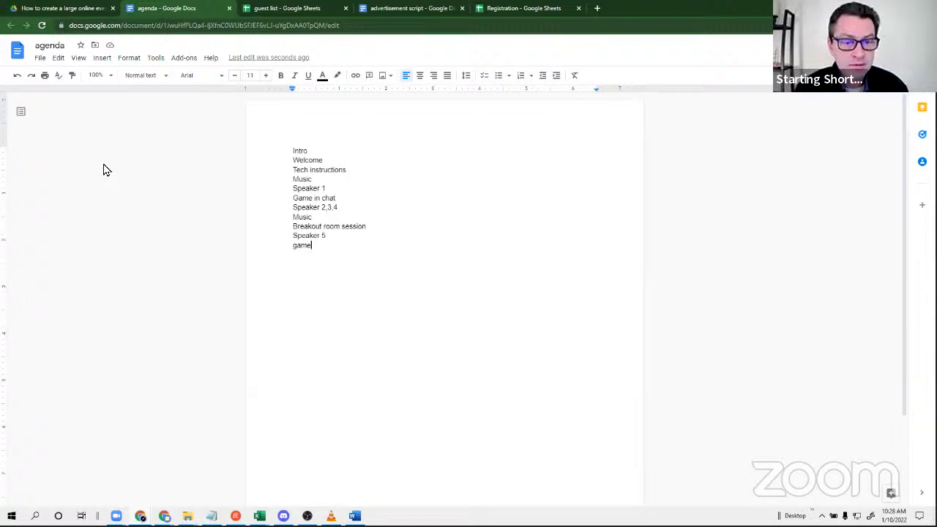
pyautogui.press('Return')
pyautogui.write('outro')
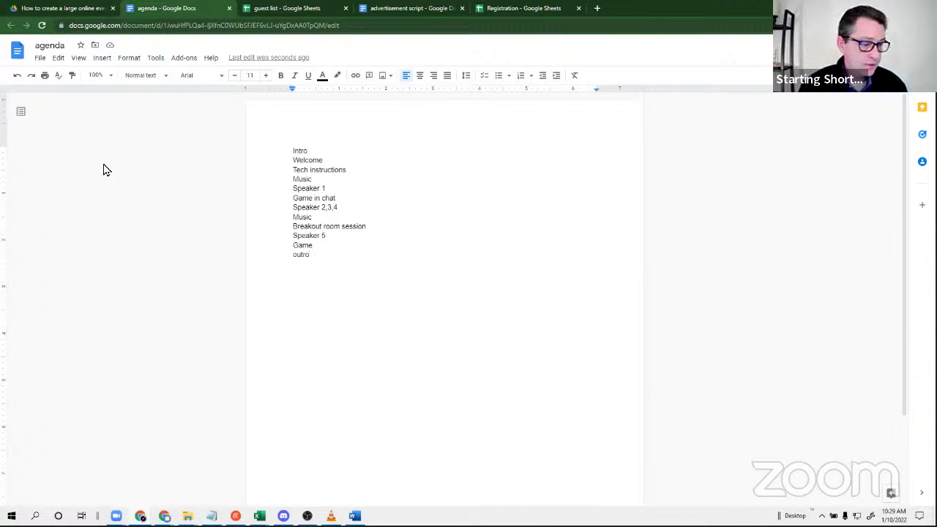
# End the twelve-item agenda on 'Outro' with an empty line beneath it.
pyautogui.press('Return')
pyautogui.press('Return')
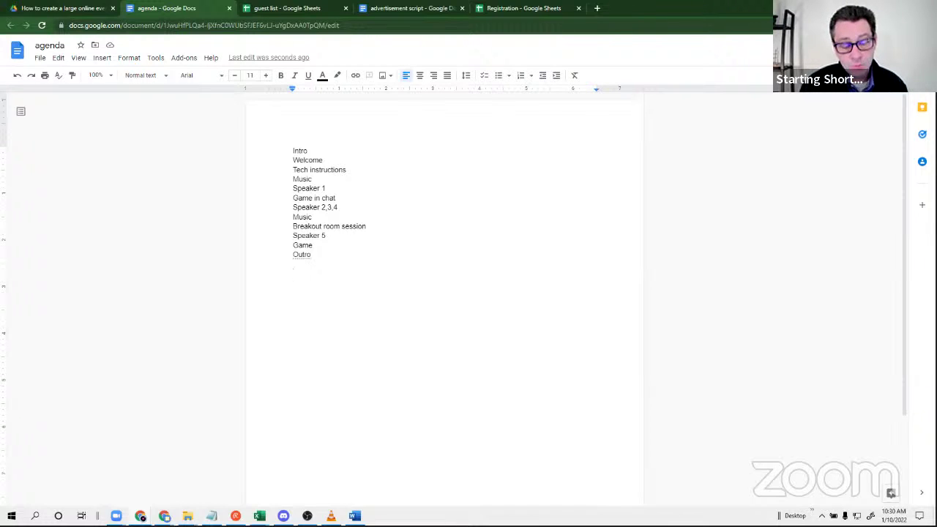
# Add two lines, 'Topia' and 'Wonder', below the agenda, ending with a new line.
pyautogui.write('topic')
pyautogui.press('Return')
pyautogui.write('wonder')
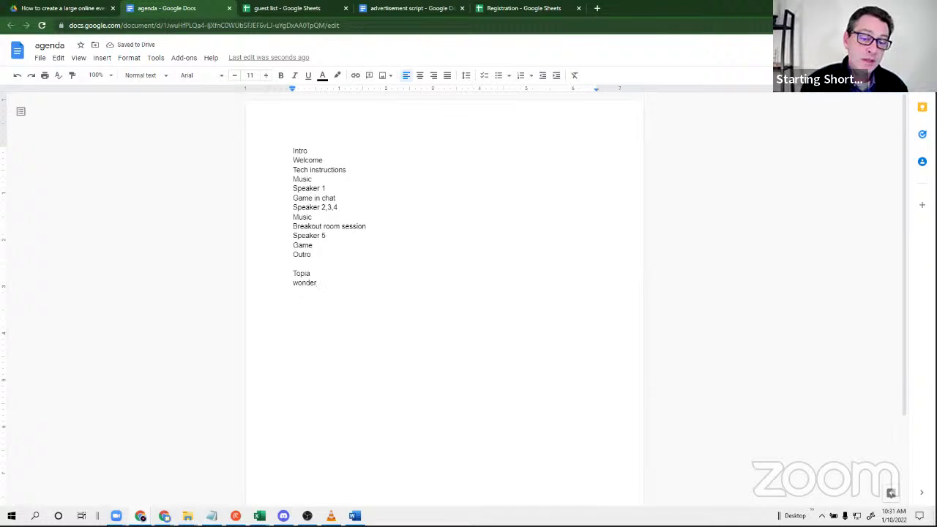
pyautogui.press('Return')
pyautogui.press('Return')
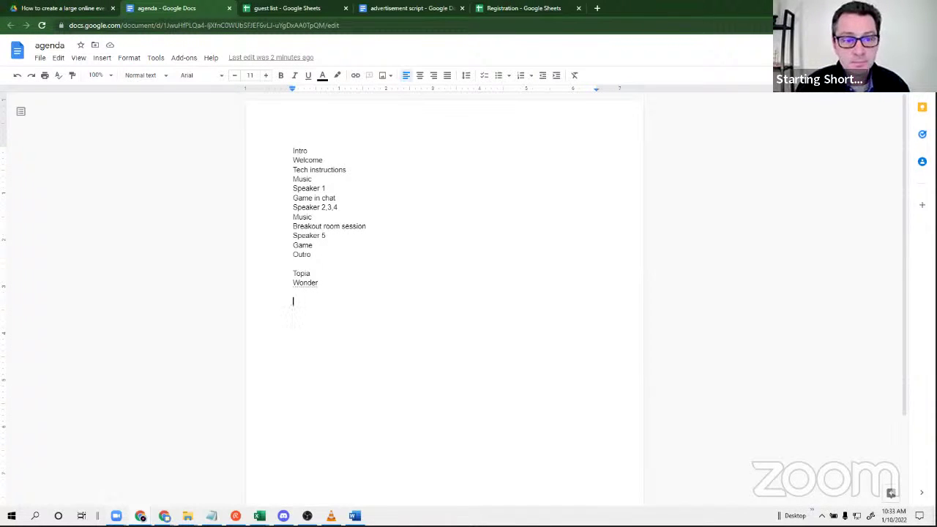
pyautogui.moveTo(141, 516)
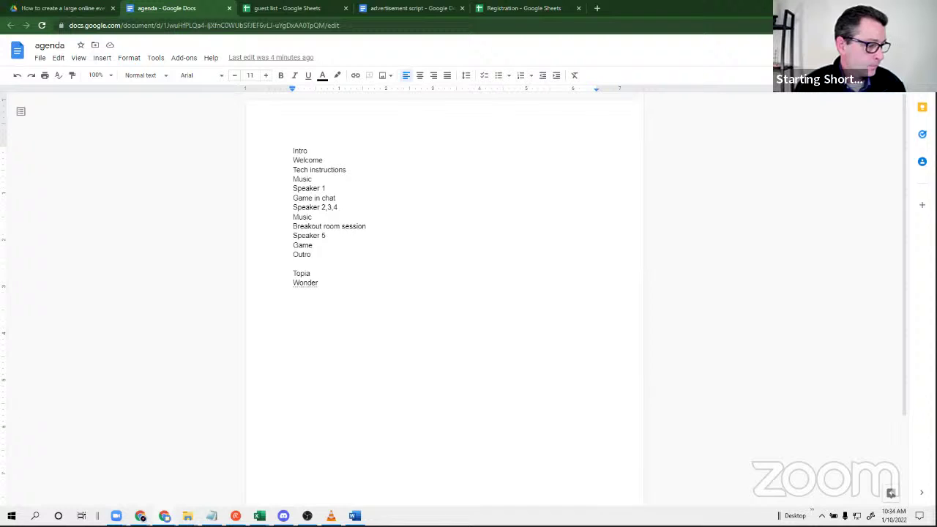
pyautogui.hotkey('alt', 'Tab')
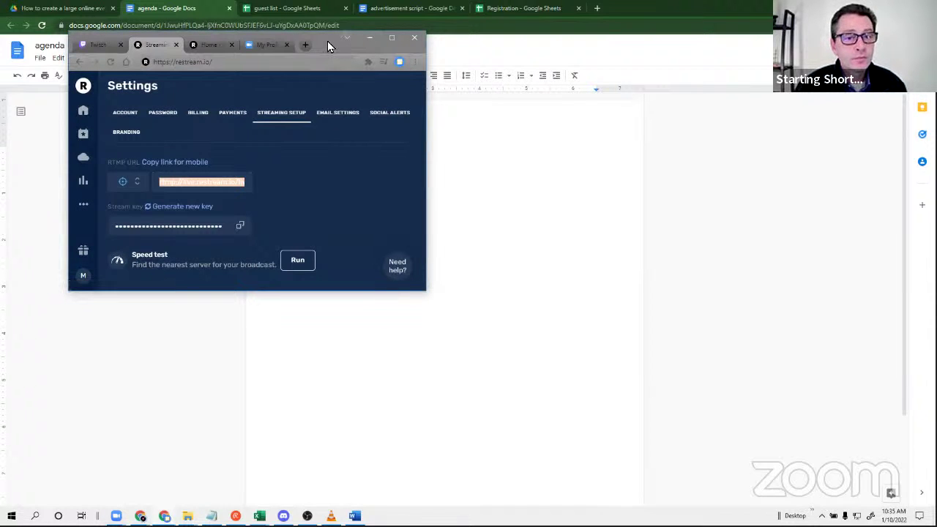
# Move the Restream Settings window off screen to uncover the agenda document.
pyautogui.moveTo(327, 43); pyautogui.dragTo(0, 42)
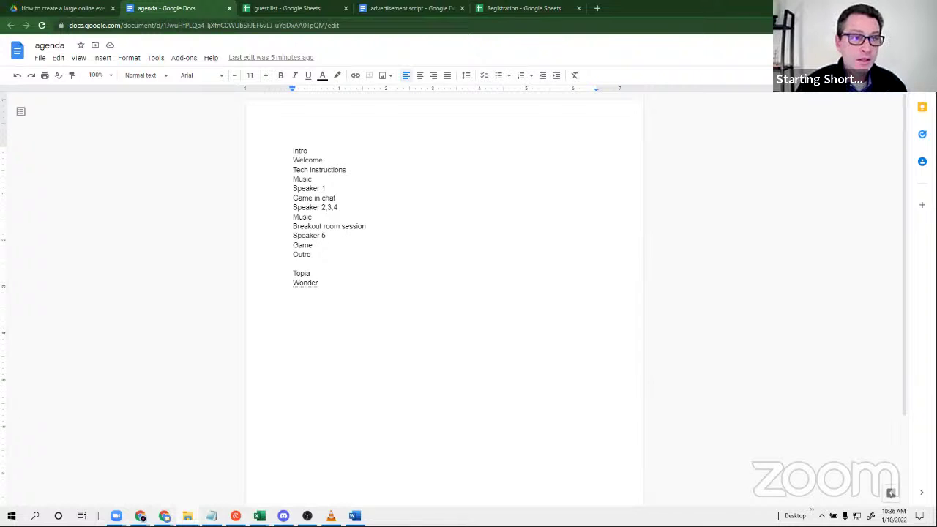
# Close the agenda document and reload the Drive event folder so agenda is listed.
pyautogui.click(58, 10)
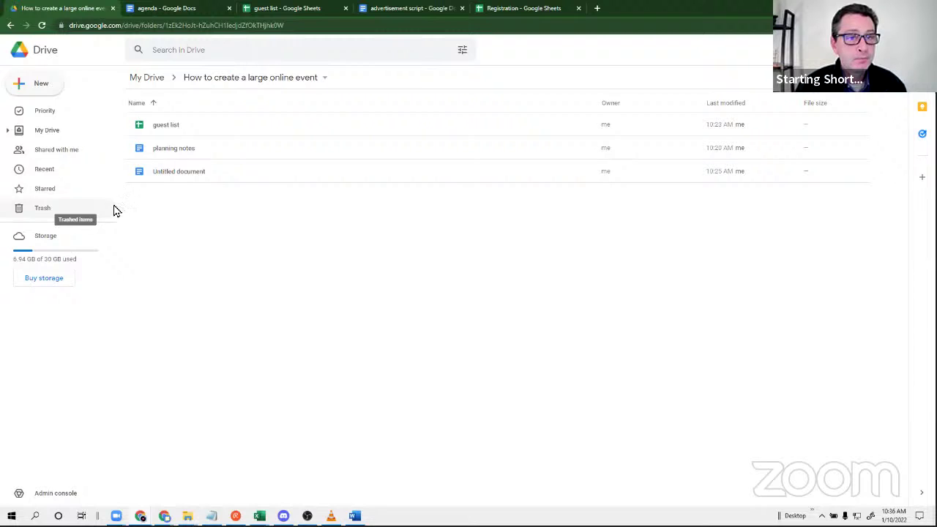
pyautogui.click(181, 10)
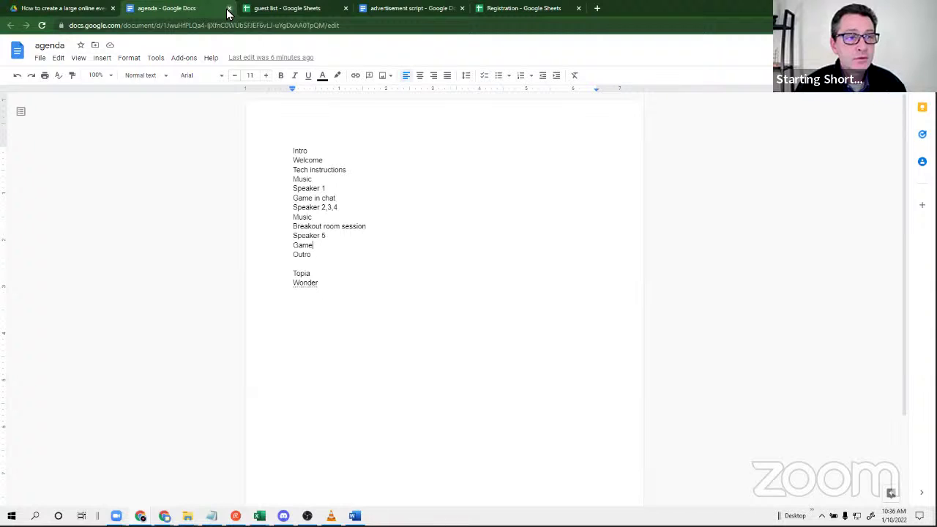
pyautogui.hotkey('ctrl', 'w')
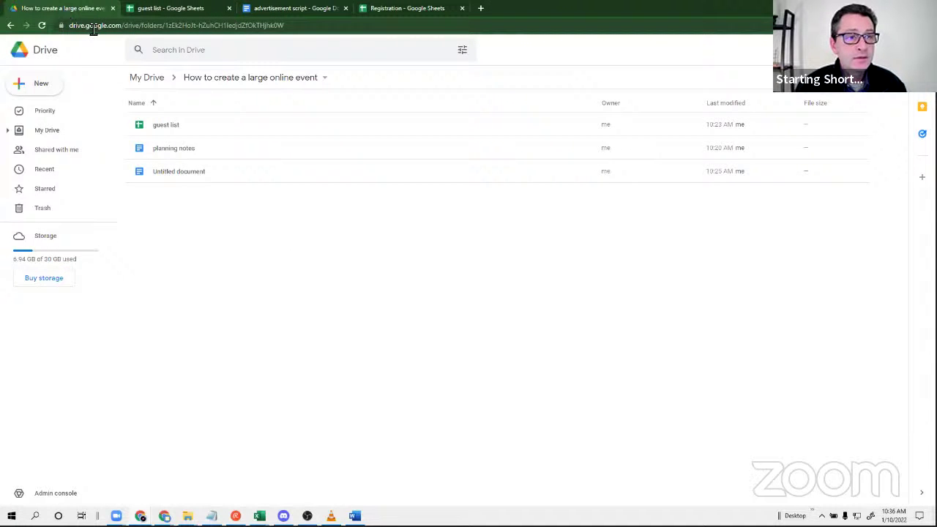
pyautogui.click(42, 25)
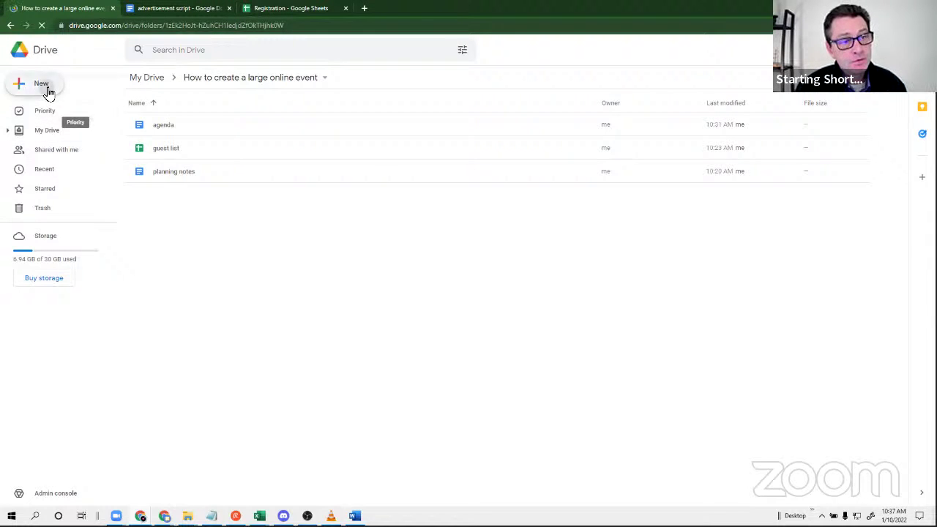
# Create a new blank Google Sheets spreadsheet, then reopen agenda from the event folder.
pyautogui.click(44, 86)
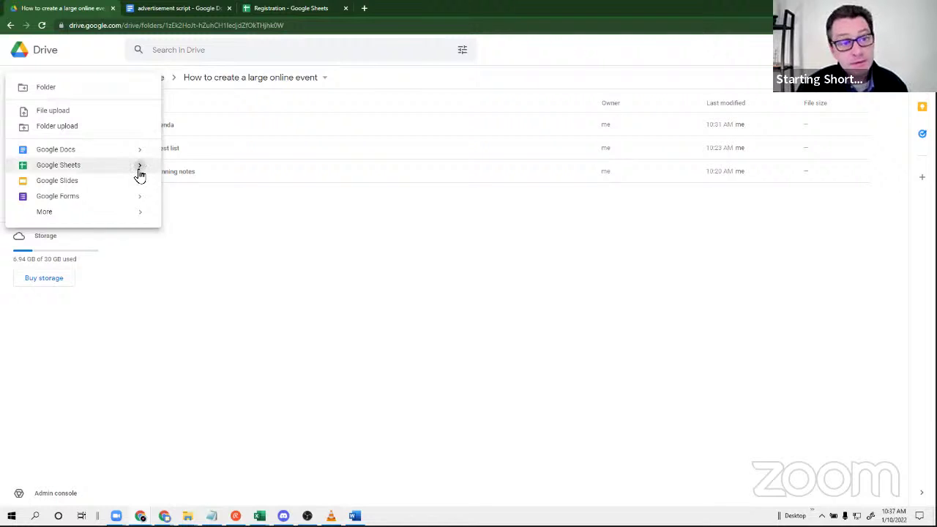
pyautogui.moveTo(139, 174)
pyautogui.click(200, 174)
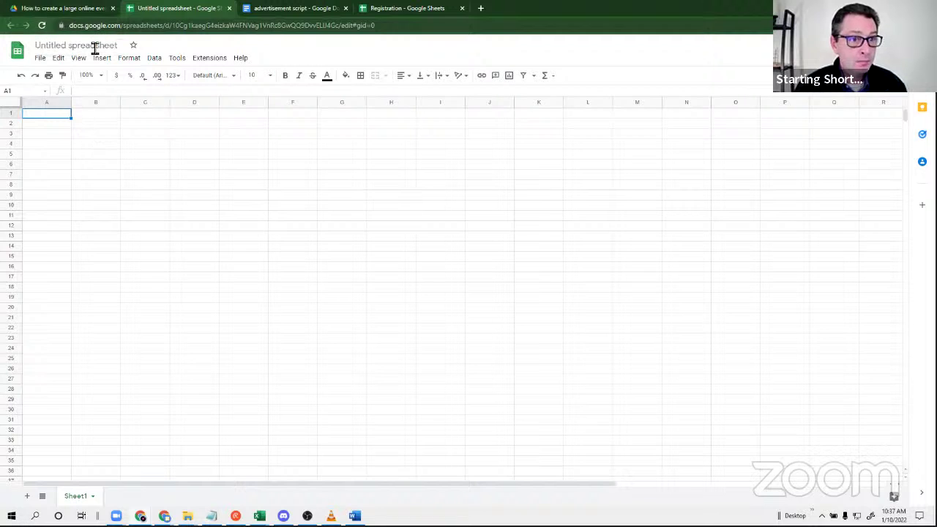
pyautogui.click(64, 12)
pyautogui.doubleClick(169, 130)
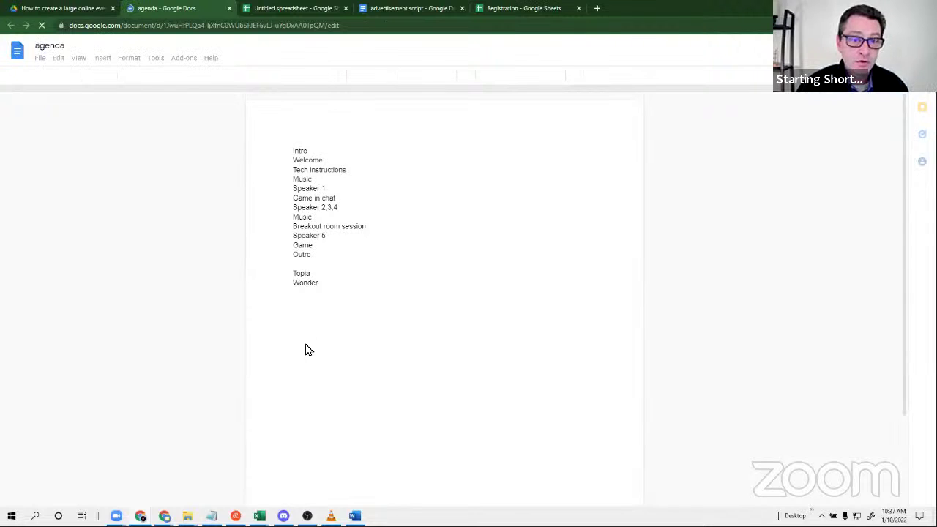
# Copy the agenda list from Intro through Wonder and go to the untitled spreadsheet.
pyautogui.click(327, 285)
pyautogui.keyDown('shift'); pyautogui.click(284, 150); pyautogui.keyUp('shift')
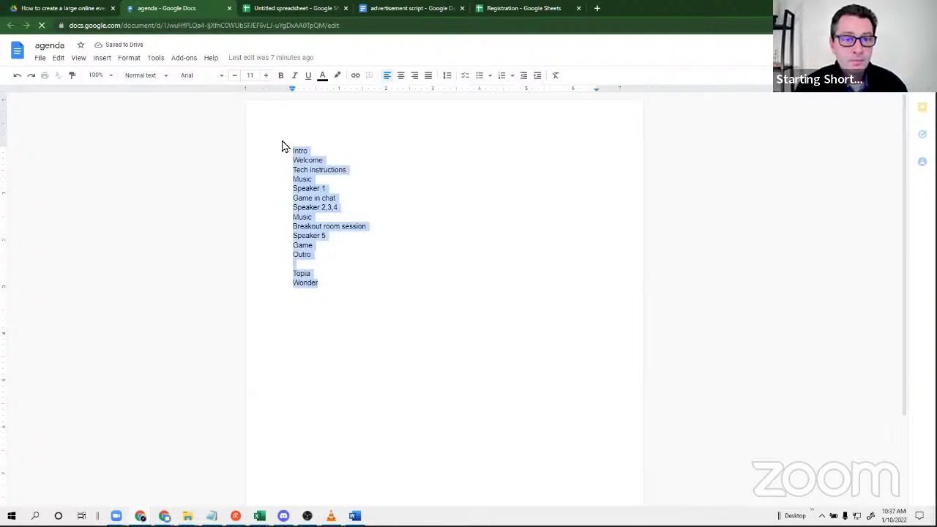
pyautogui.rightClick(307, 207)
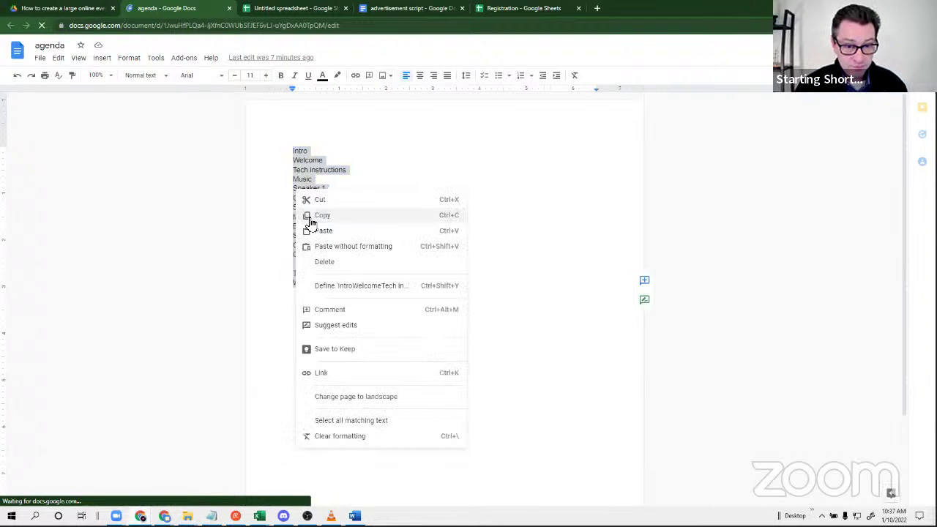
pyautogui.click(330, 219)
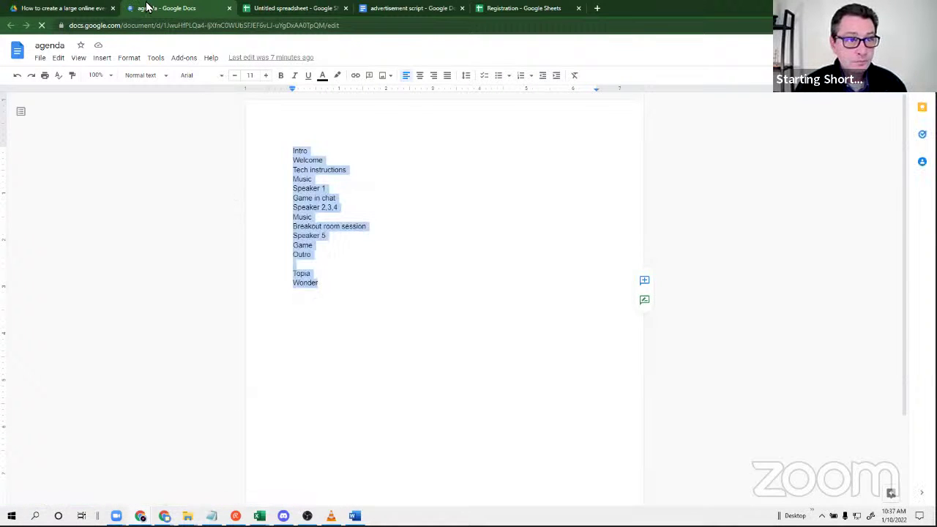
pyautogui.click(291, 11)
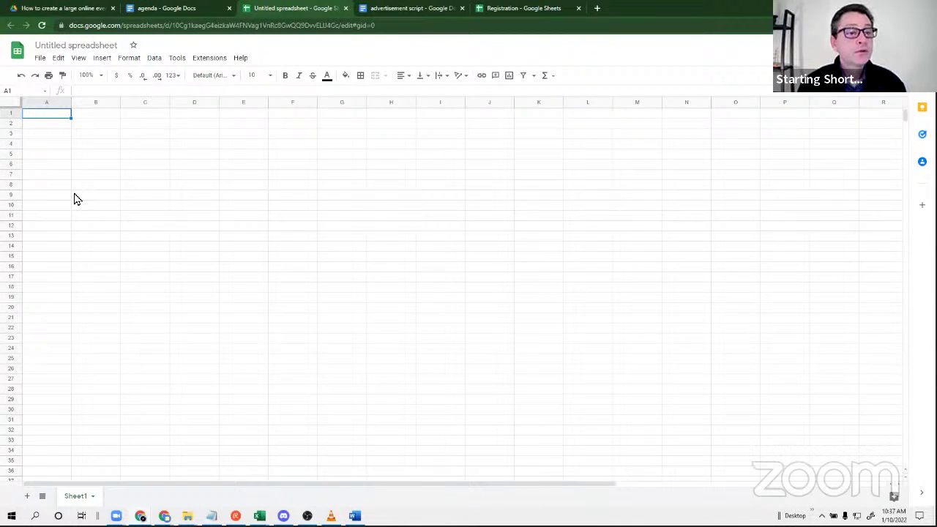
# Paste the agenda into column A from A1 and insert an empty row above Intro.
pyautogui.hotkey('ctrl', 'v')
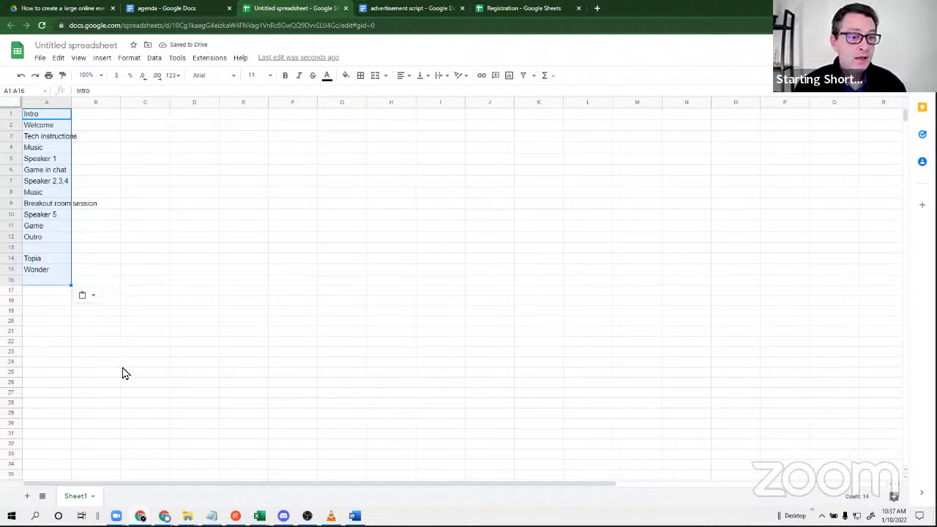
pyautogui.click(104, 352)
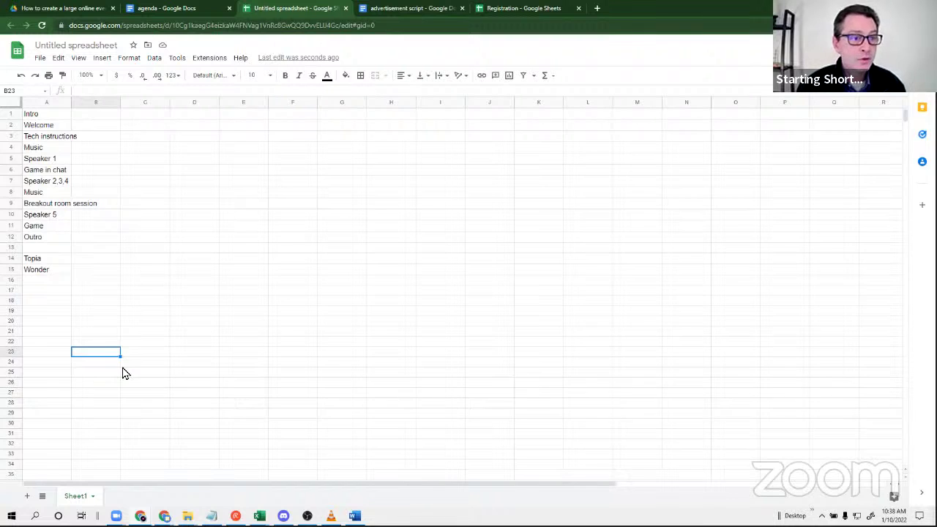
pyautogui.click(15, 114)
pyautogui.rightClick(15, 115)
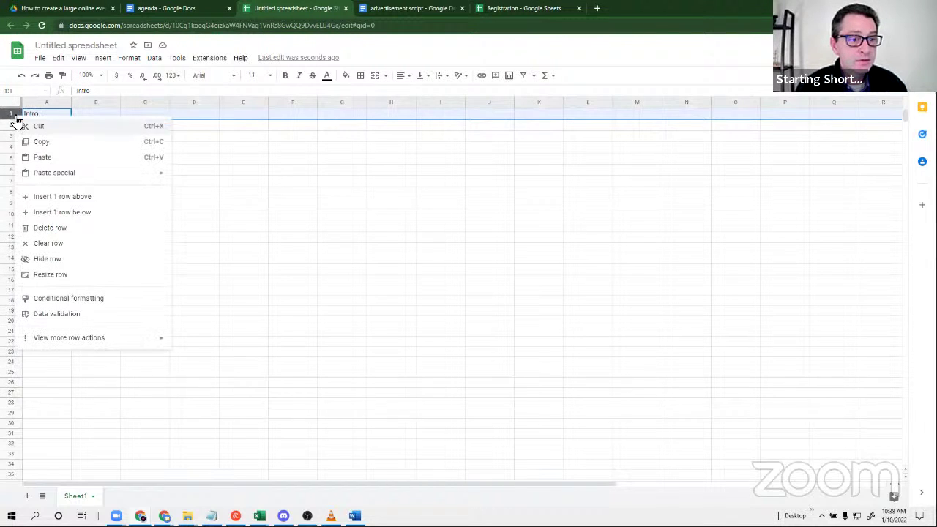
pyautogui.click(46, 198)
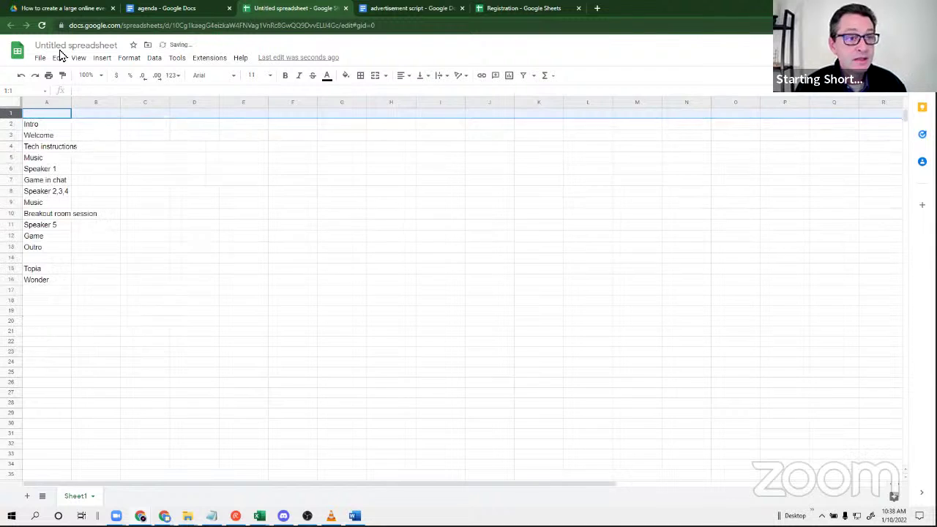
# Retitle 'Untitled spreadsheet' as 'Scene list'.
pyautogui.click(62, 45)
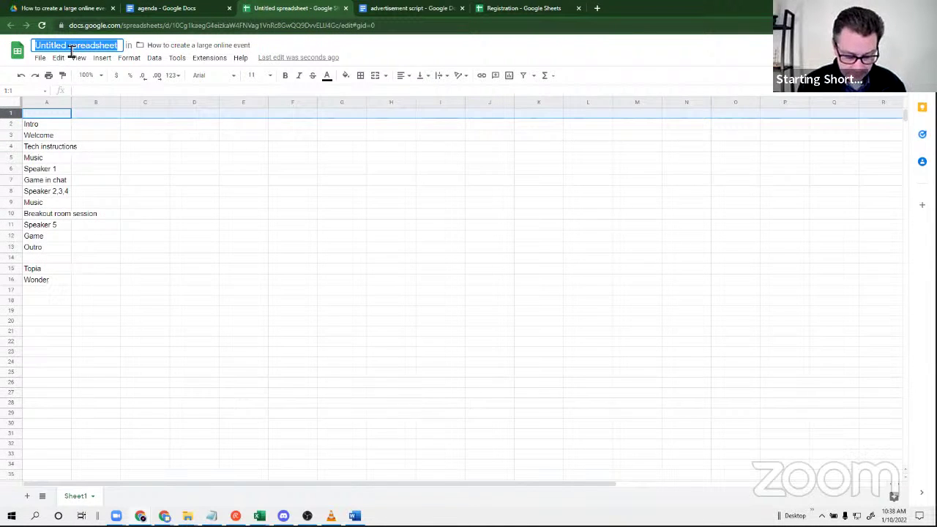
pyautogui.write('Scene')
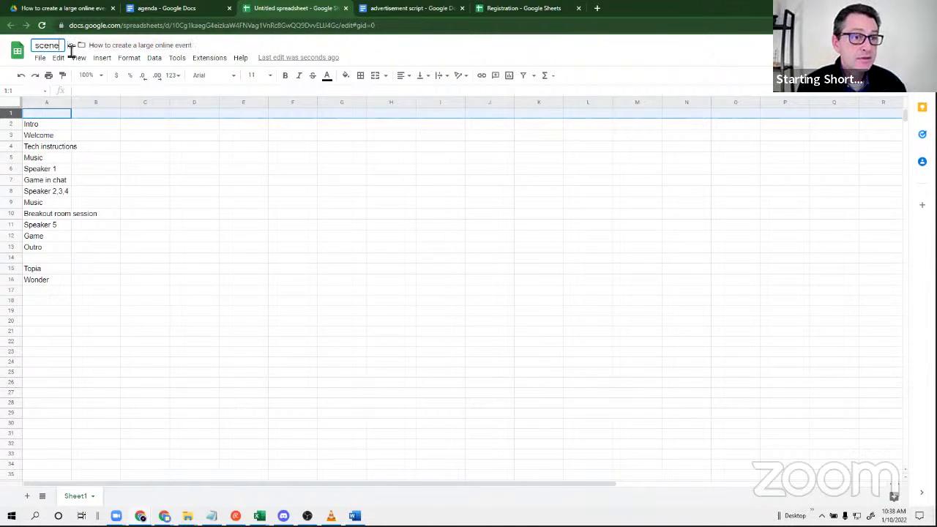
pyautogui.write(' list')
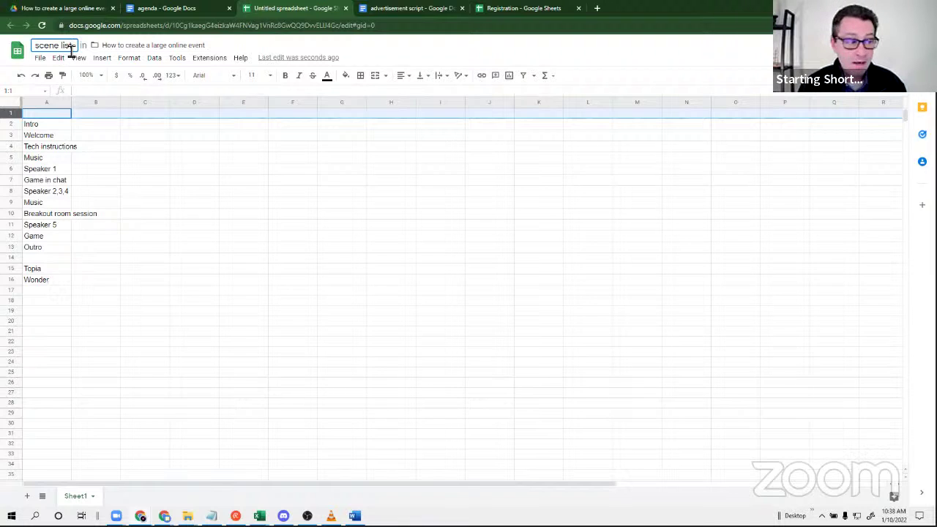
pyautogui.write('t')
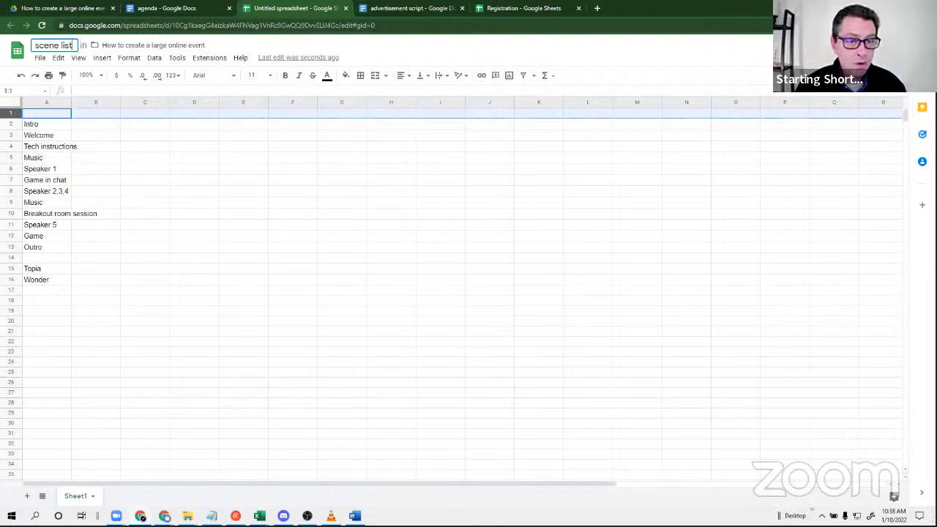
pyautogui.click(96, 115)
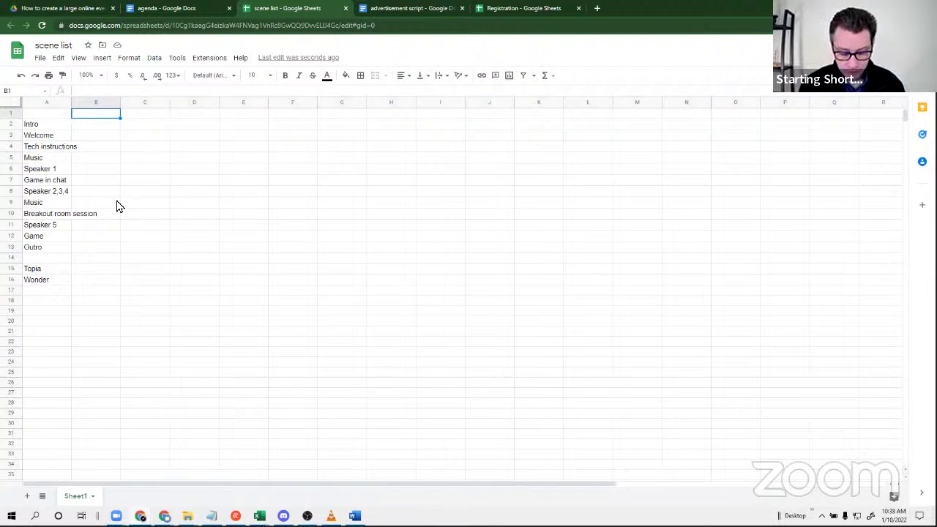
# Enter headings speaker, chat, spotlight and share screen in cells B1 through E1.
pyautogui.write('speaker')
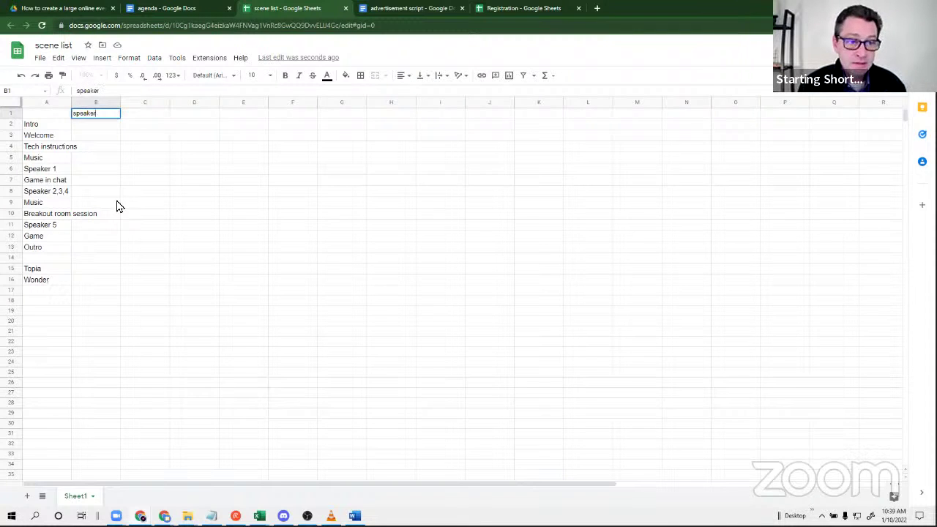
pyautogui.press('Tab')
pyautogui.write('chat')
pyautogui.press('Tab')
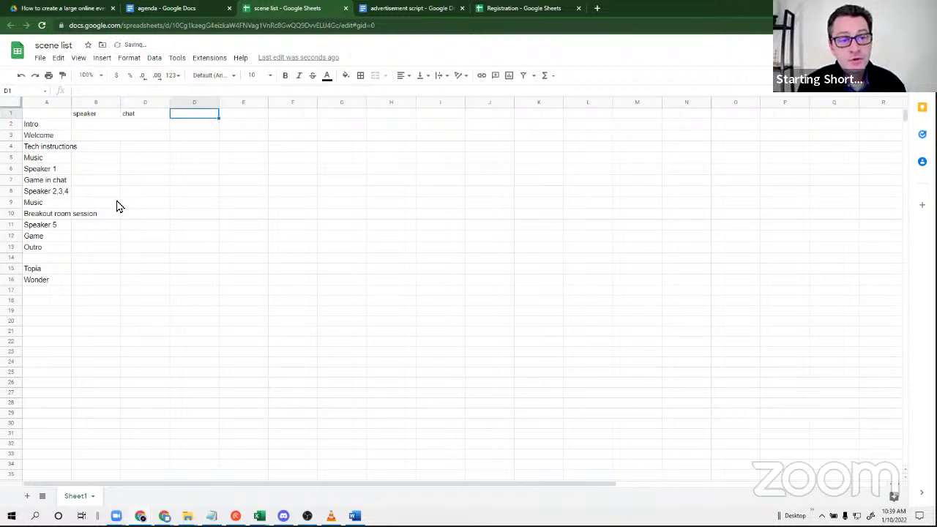
pyautogui.write('spotlight')
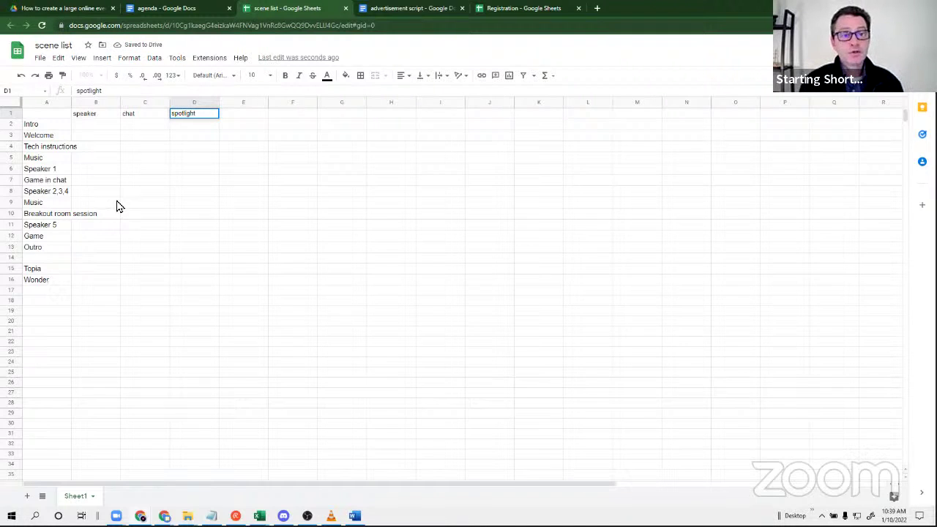
pyautogui.press('Tab')
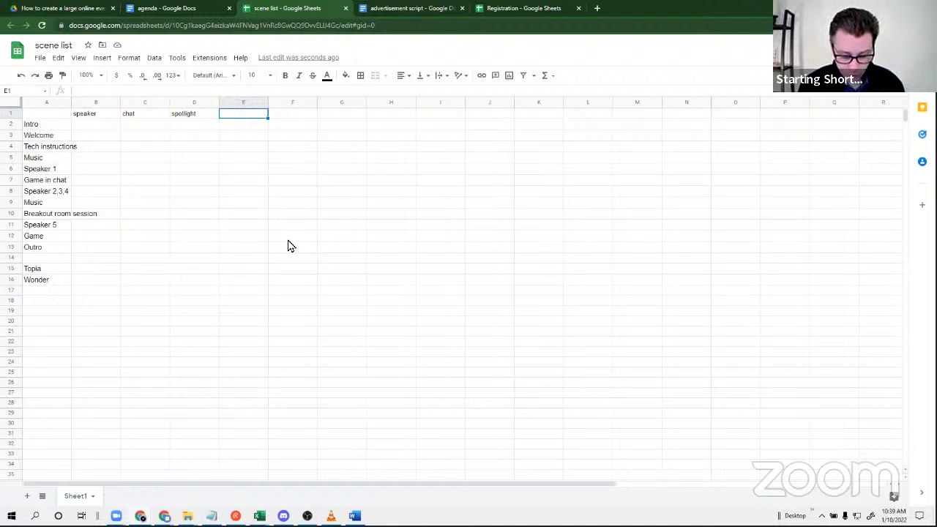
pyautogui.write('shar')
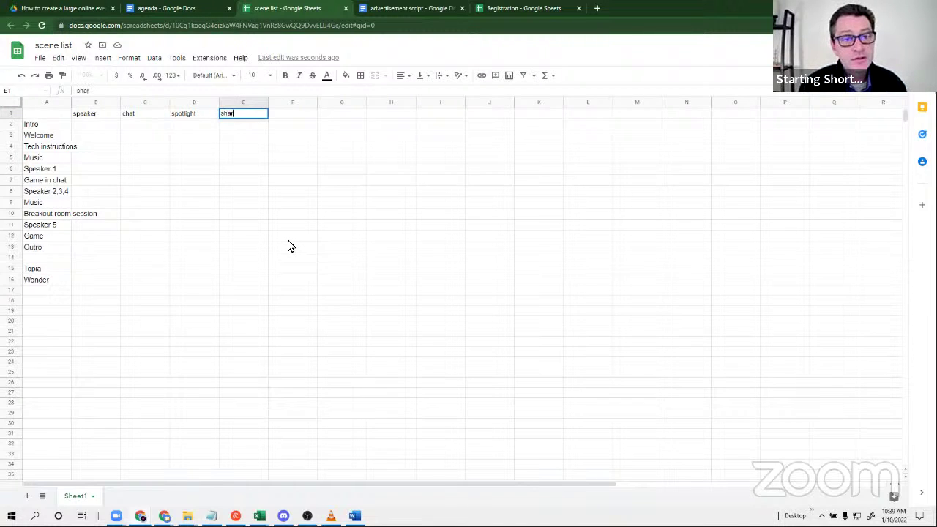
pyautogui.write('e screen')
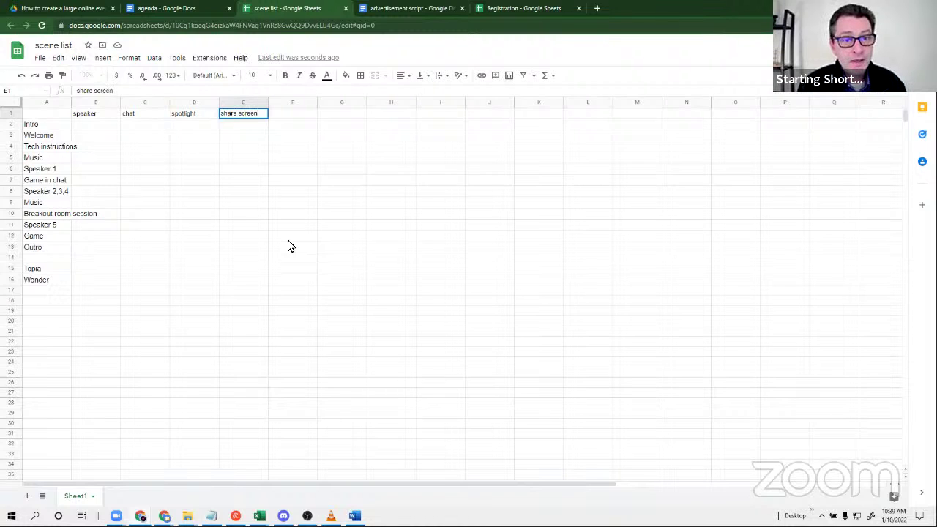
pyautogui.press('Tab')
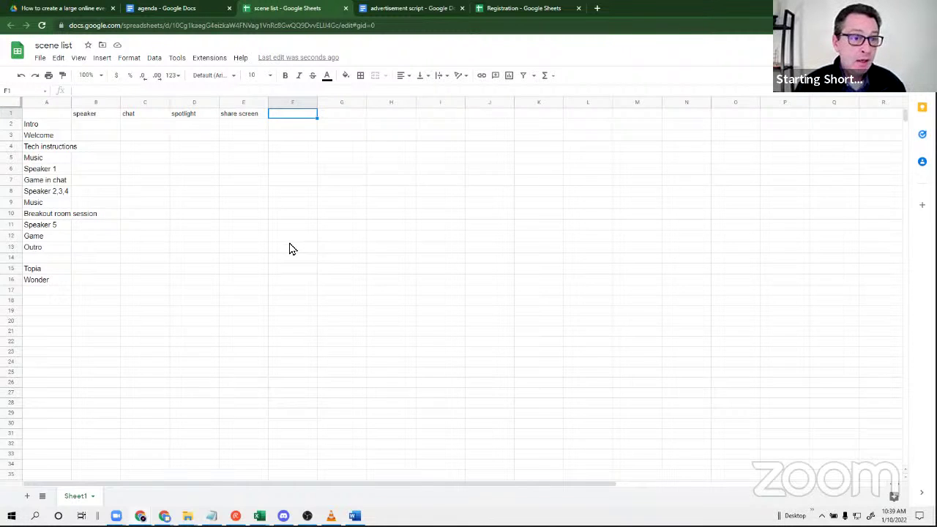
# Enter the heading 'script hyperlink' in cell F1.
pyautogui.click(290, 239)
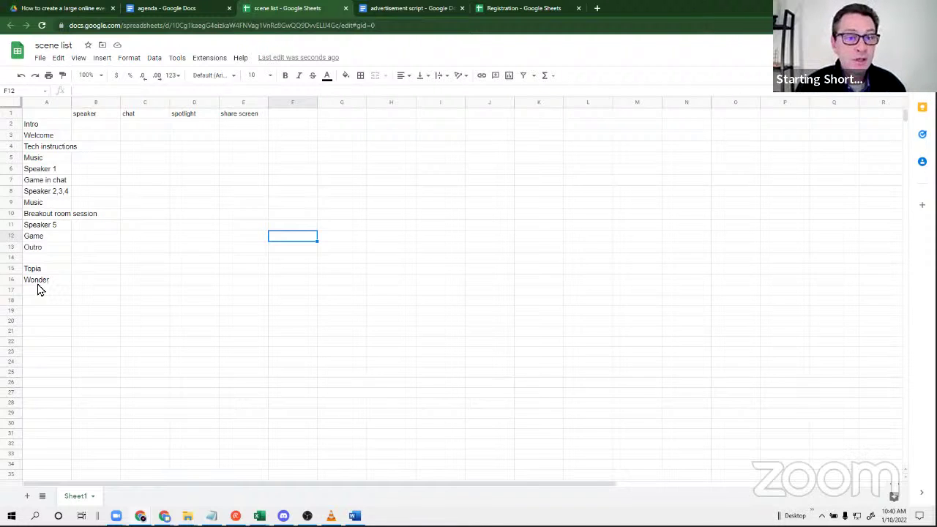
pyautogui.click(284, 114)
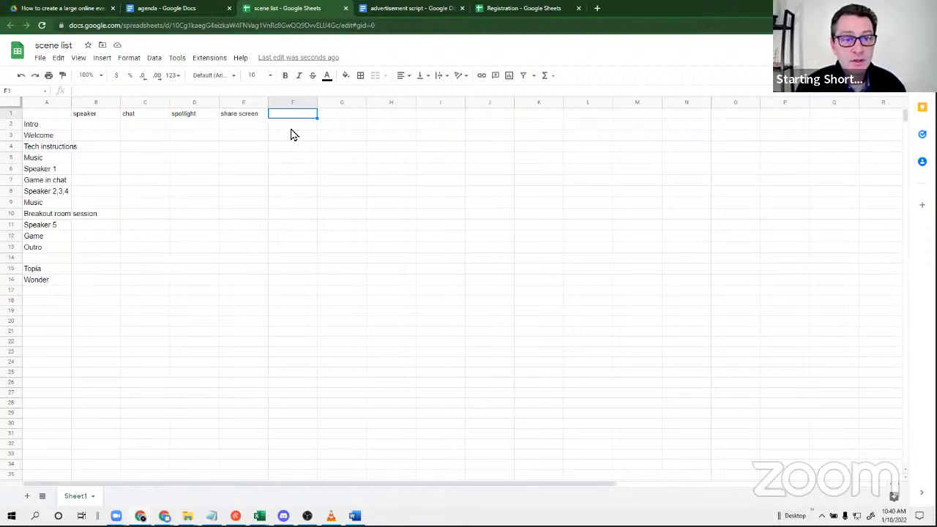
pyautogui.write('sc')
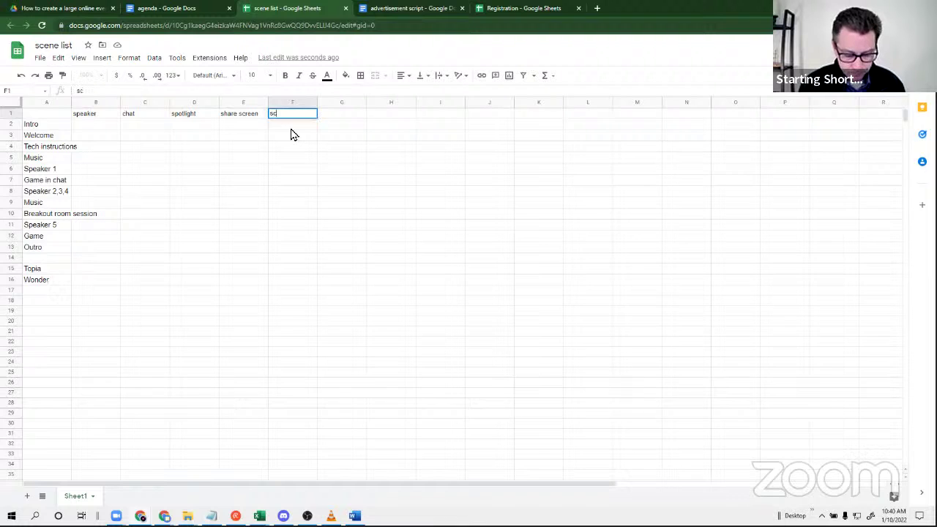
pyautogui.write('ript hyperlink')
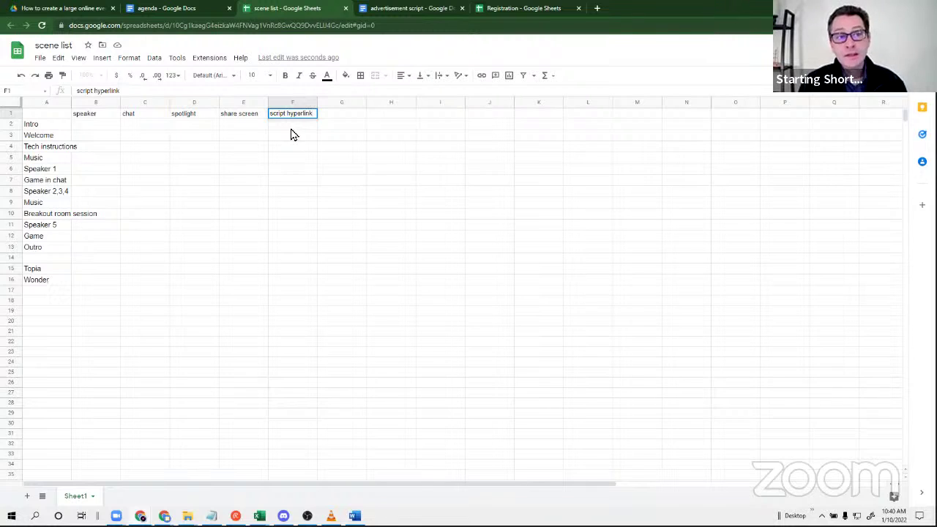
pyautogui.click(302, 249)
# Create a new blank Google Doc in the event's Drive folder.
pyautogui.click(62, 10)
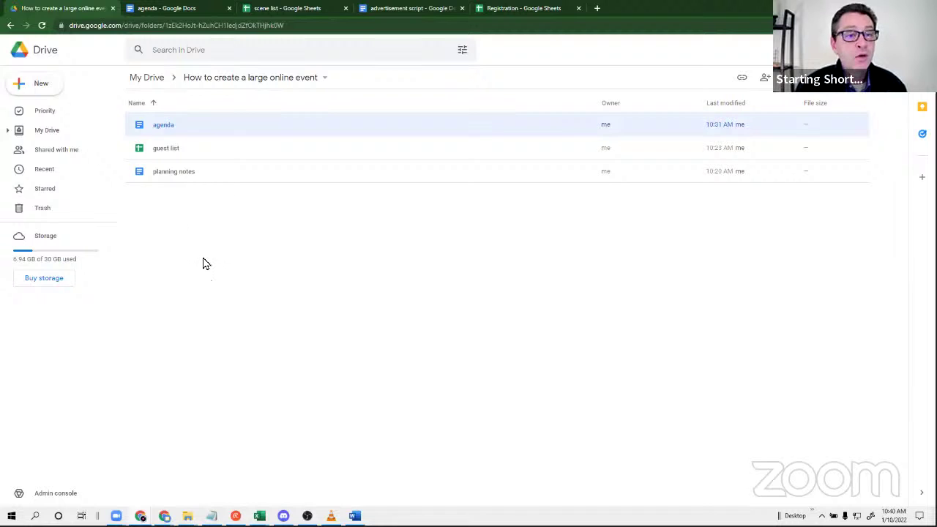
pyautogui.click(41, 88)
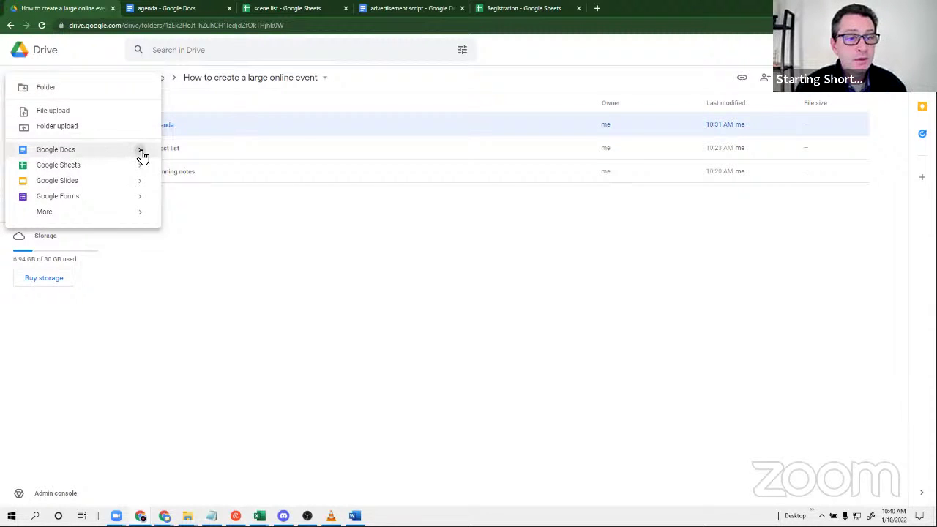
pyautogui.moveTo(142, 155)
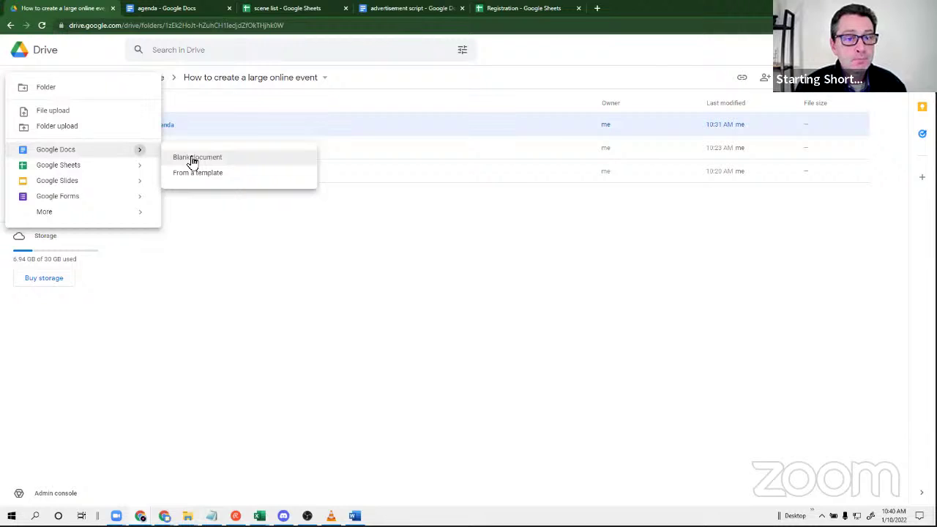
pyautogui.click(193, 158)
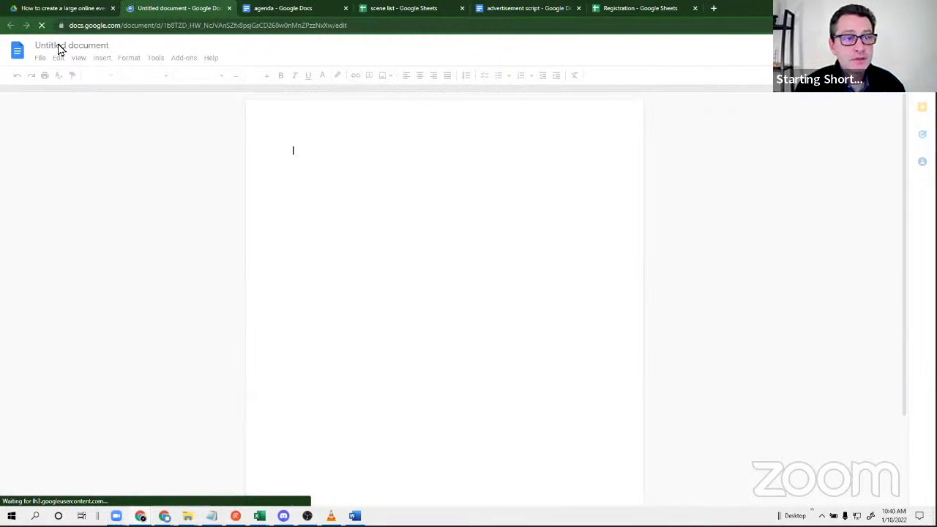
# Replace the mistyped title with 'script' as the document's name.
pyautogui.click(57, 46)
pyautogui.click(61, 46)
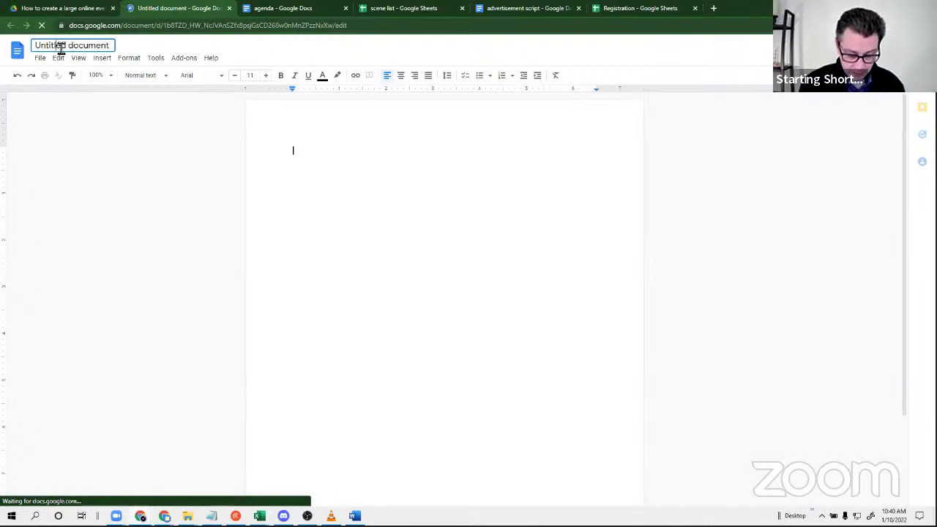
pyautogui.write('ser')
pyautogui.write('ript')
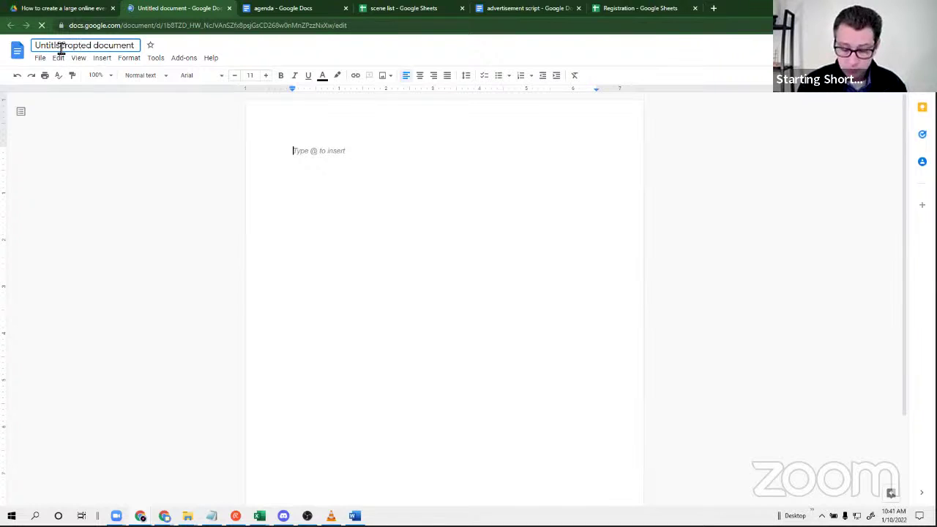
pyautogui.tripleClick(94, 47)
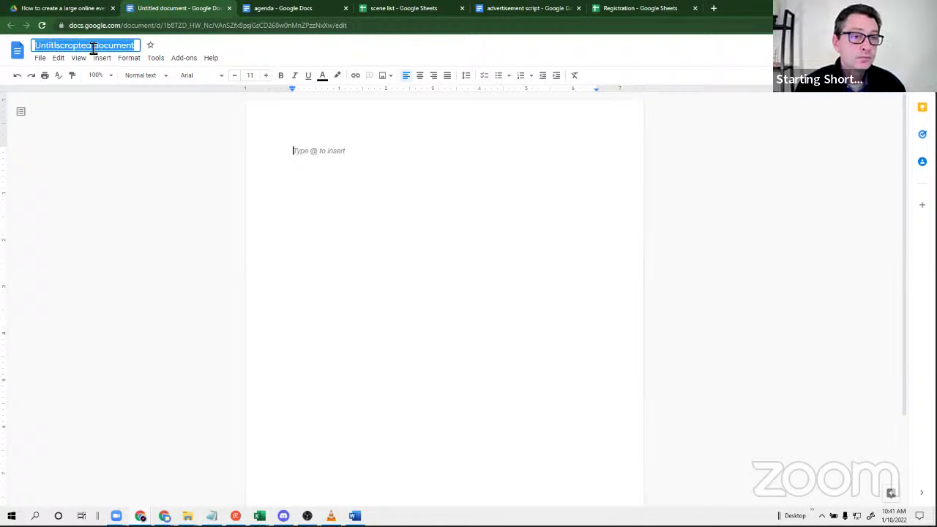
pyautogui.write('script')
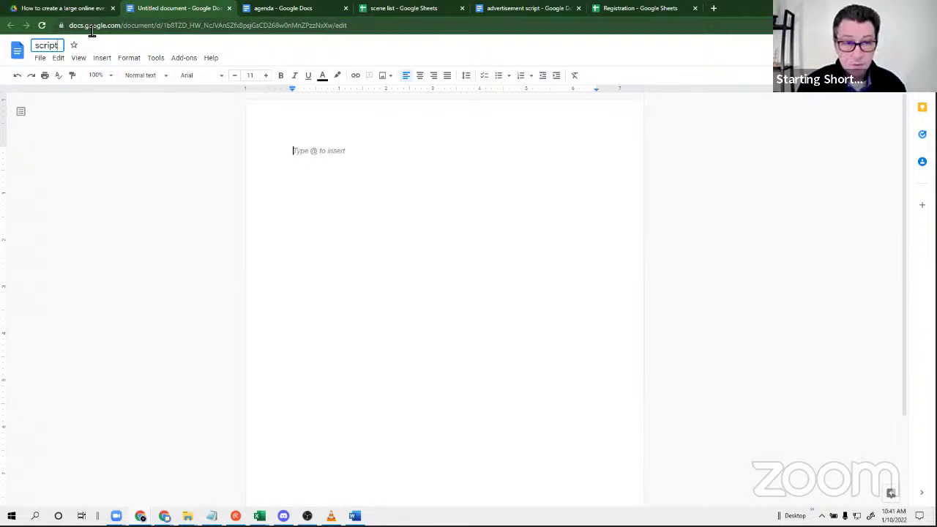
pyautogui.press('Return')
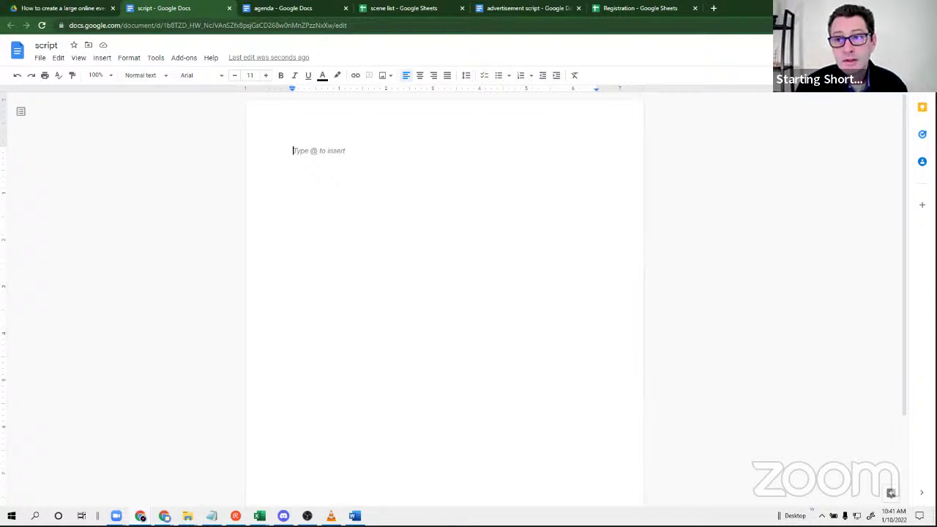
pyautogui.click(876, 51)
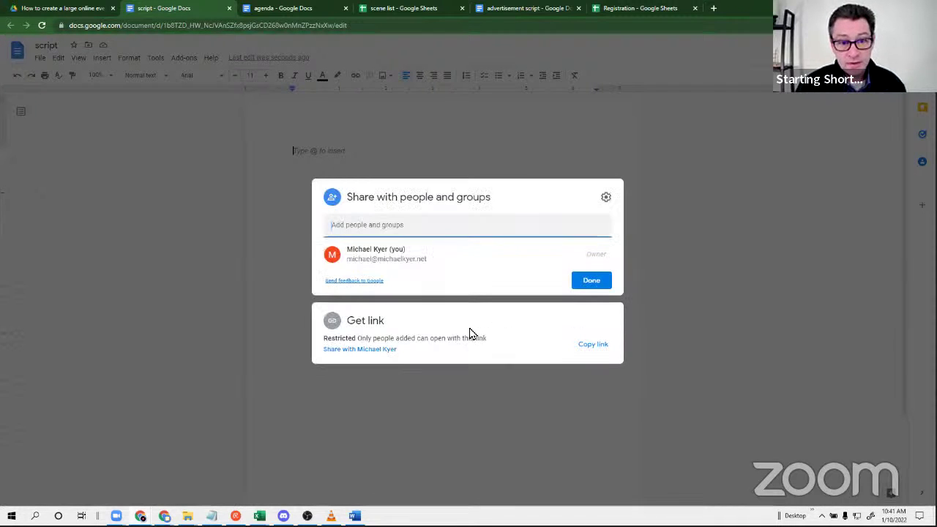
# Set the script doc's link access to Anyone with the link as Viewer, and copy the link.
pyautogui.click(364, 350)
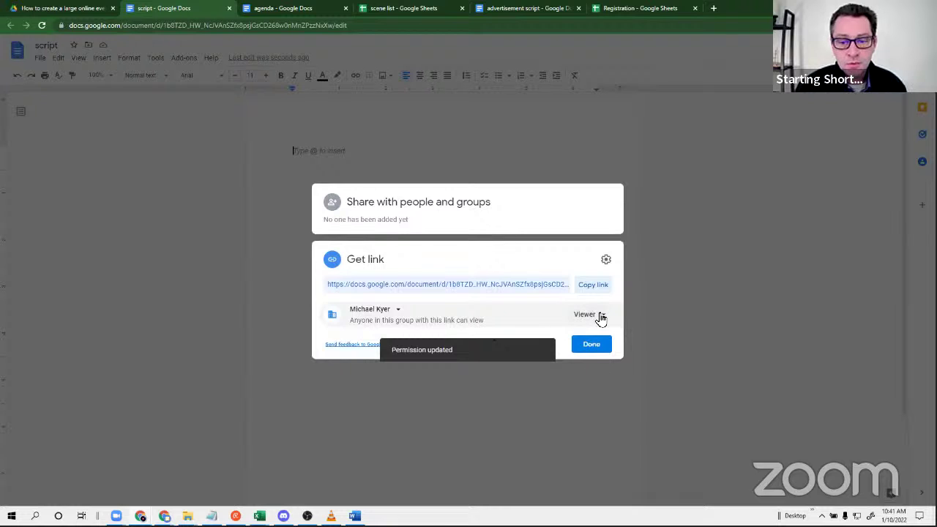
pyautogui.click(598, 315)
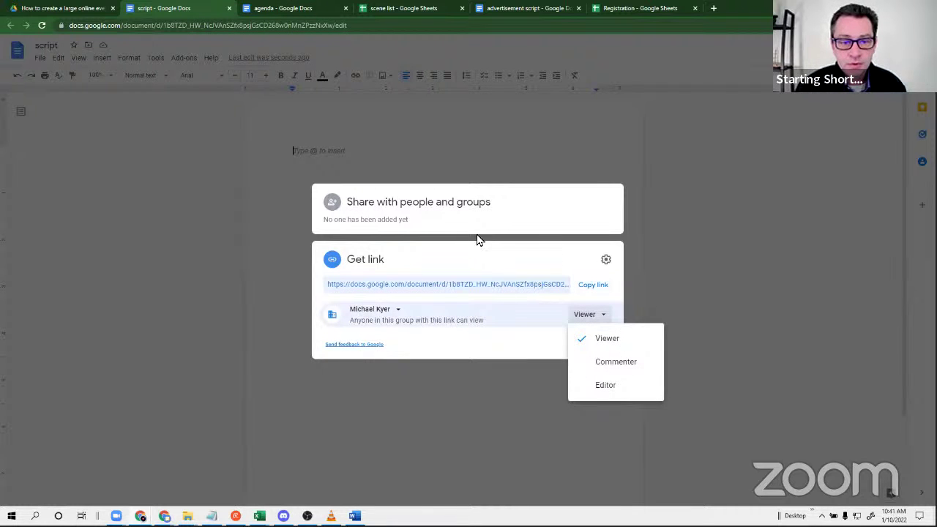
pyautogui.click(384, 314)
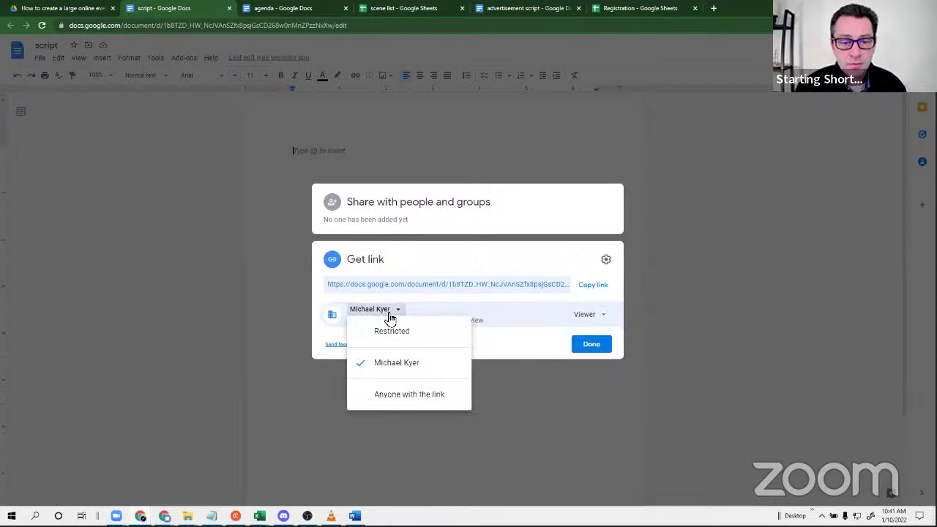
pyautogui.click(386, 397)
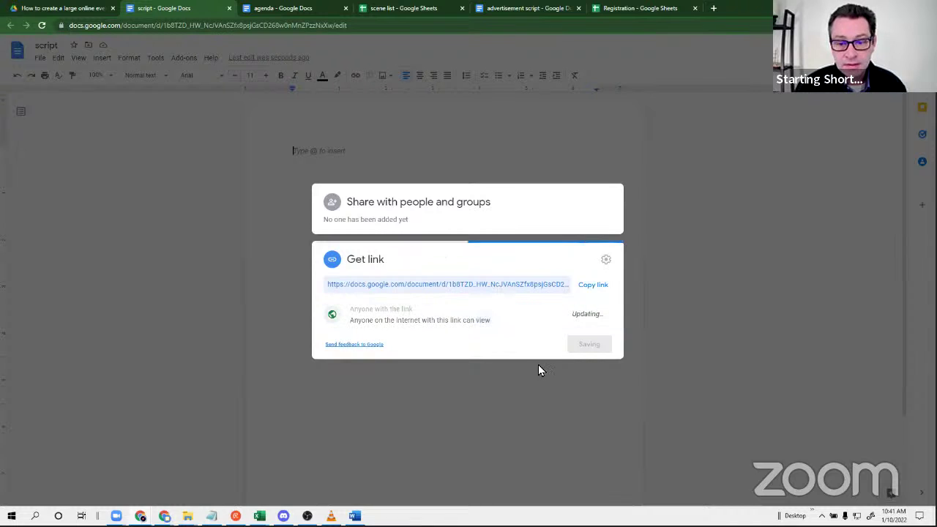
pyautogui.click(599, 287)
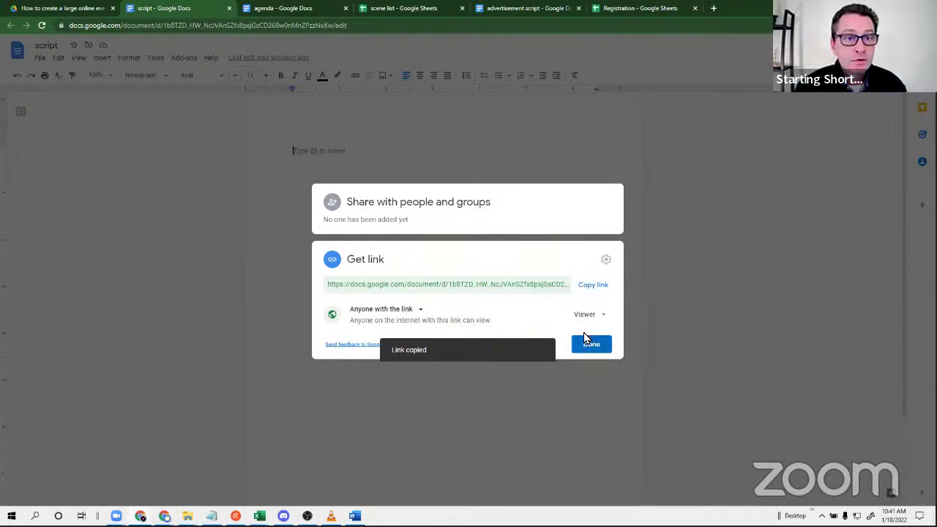
pyautogui.click(593, 344)
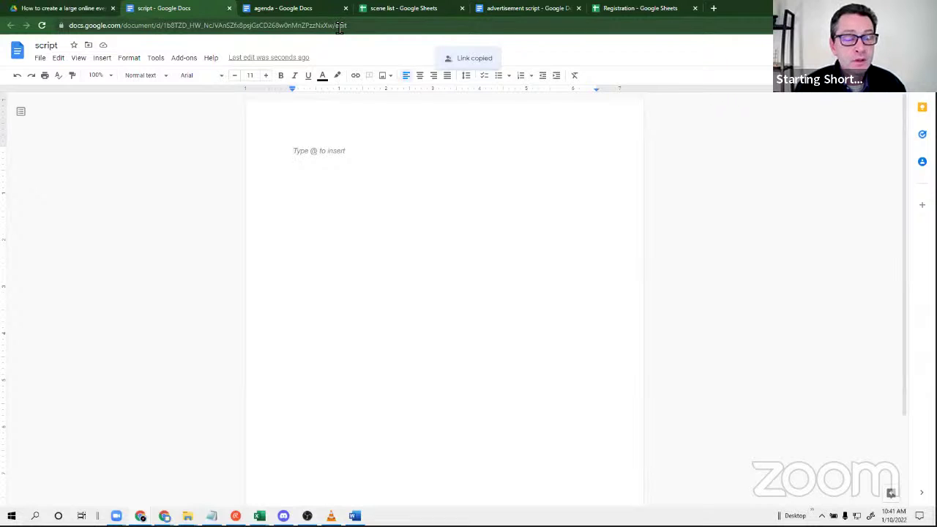
pyautogui.click(400, 10)
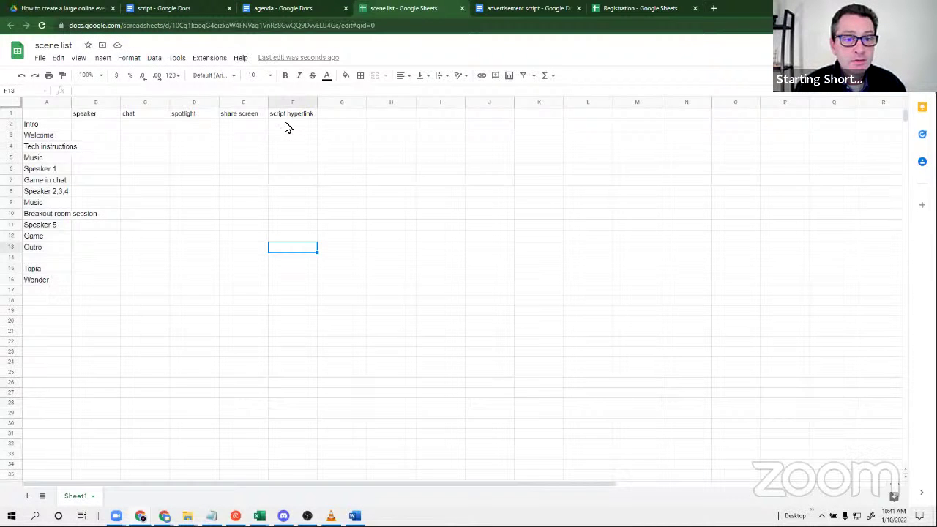
# Try pasting the script link into F2, dismissing the clipboard permission prompt twice.
pyautogui.click(285, 127)
pyautogui.rightClick(284, 127)
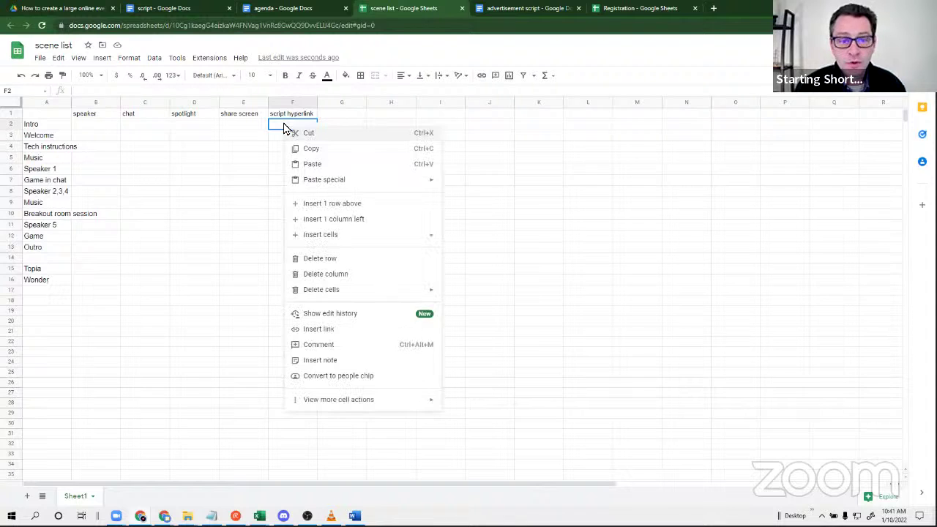
pyautogui.click(313, 164)
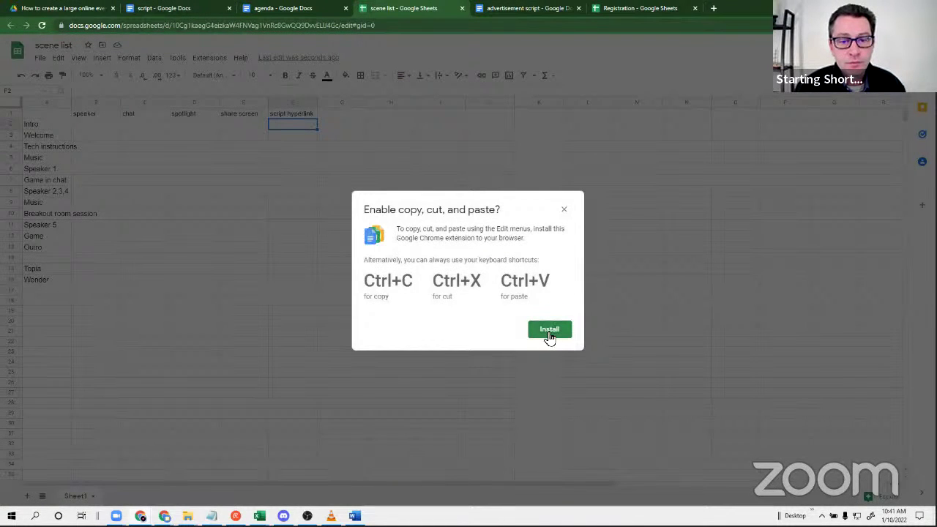
pyautogui.click(564, 210)
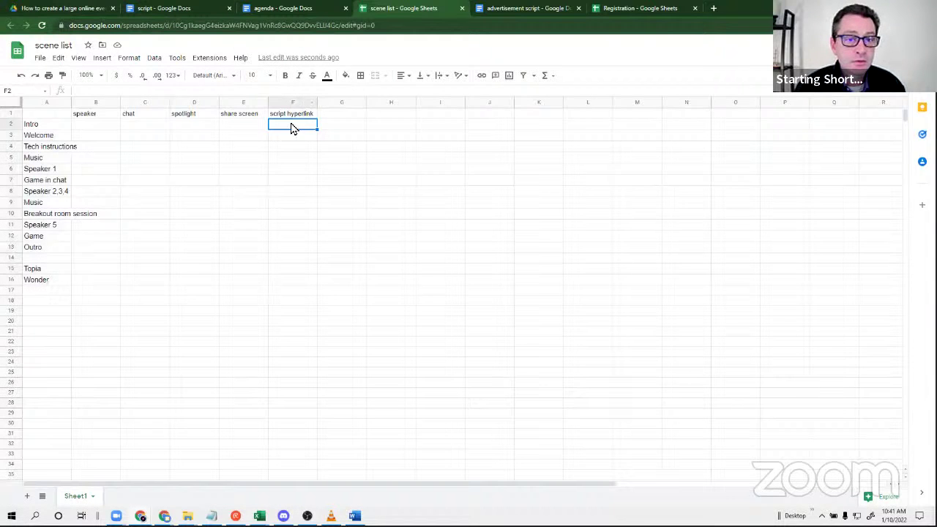
pyautogui.rightClick(290, 130)
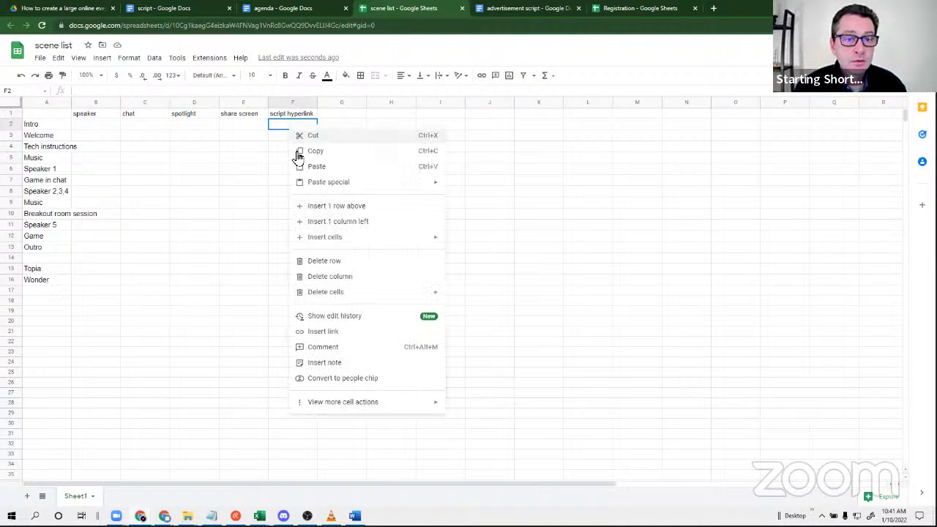
pyautogui.click(324, 168)
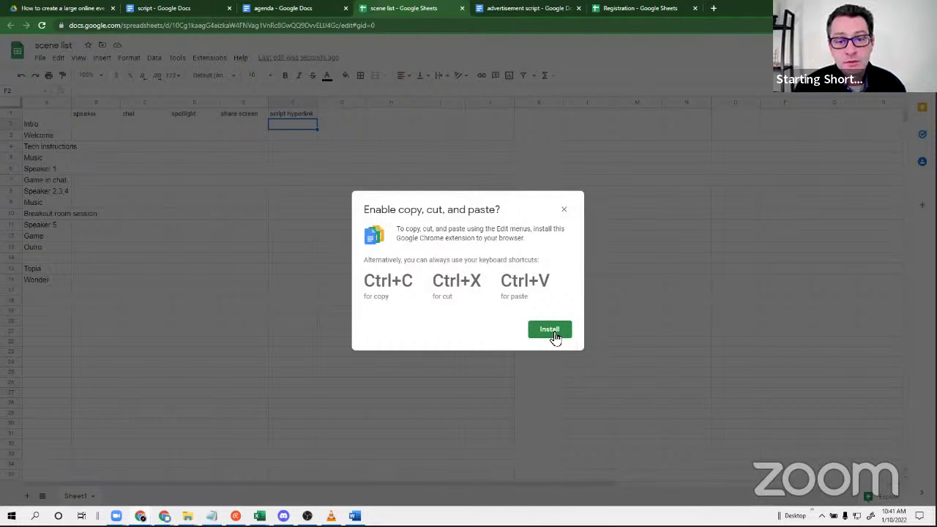
pyautogui.click(564, 210)
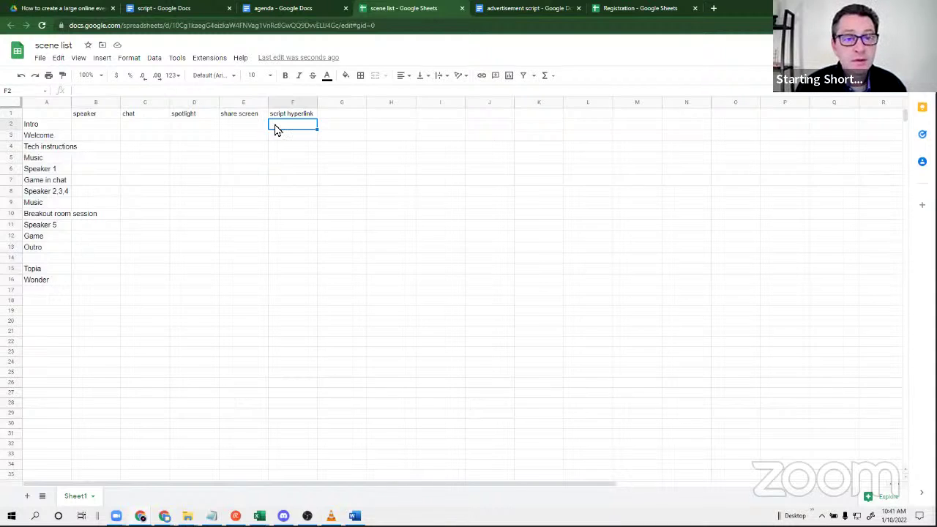
# Paste the link into F2 with Paste special > Values only.
pyautogui.rightClick(275, 129)
pyautogui.moveTo(318, 184)
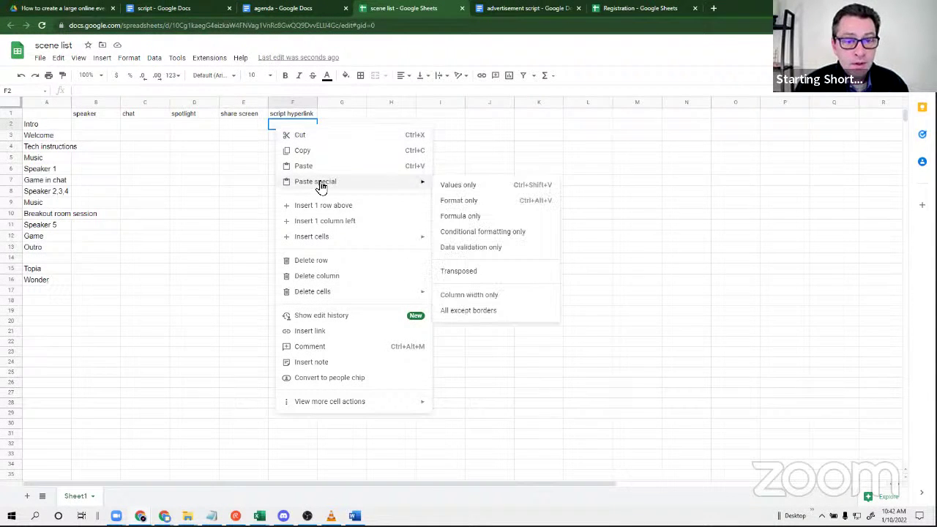
pyautogui.click(466, 186)
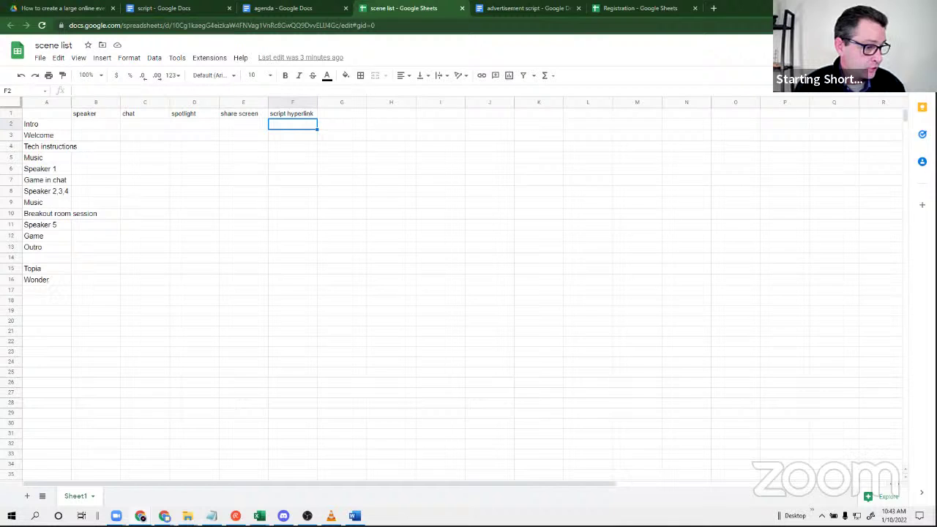
# Maximize the Basic Scene List Template.xlsx window and scroll through its cue rows.
pyautogui.hotkey('alt', 'Tab')
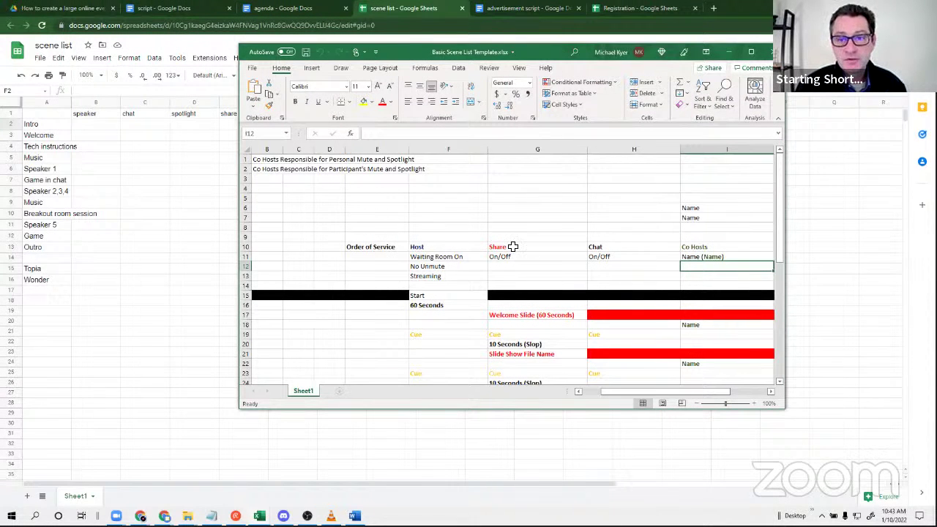
pyautogui.click(750, 52)
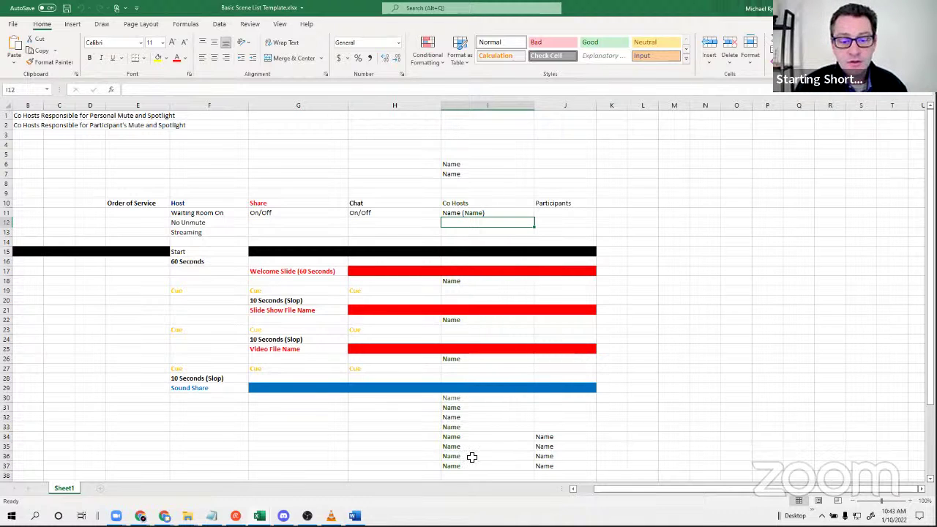
pyautogui.scroll(-3, 464, 472)
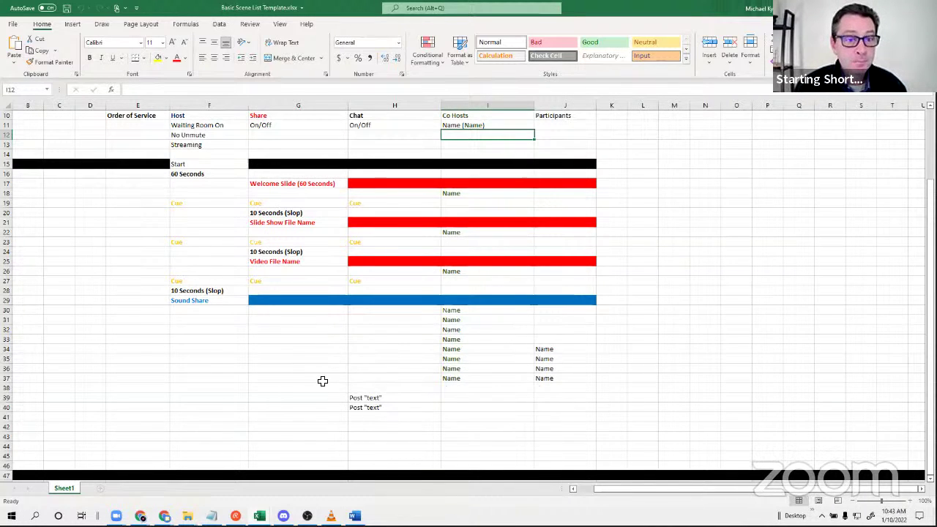
pyautogui.scroll(2, 315, 395)
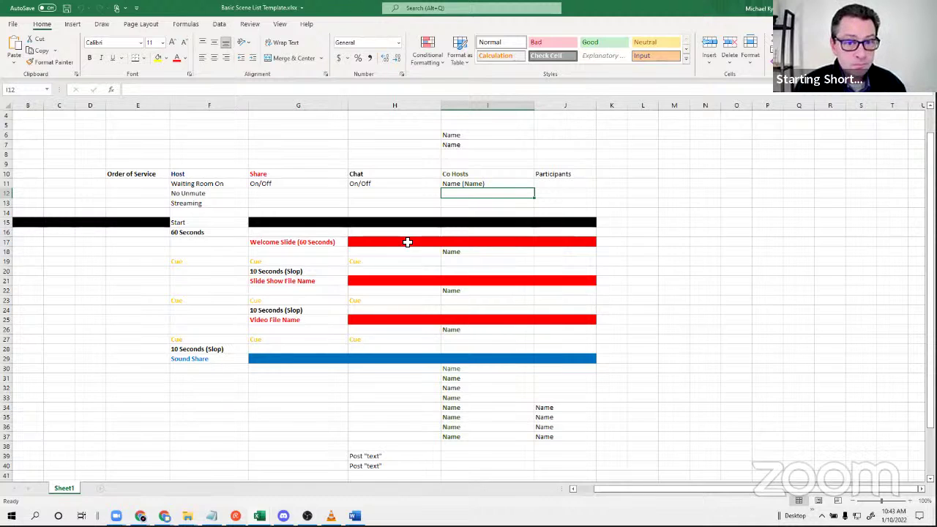
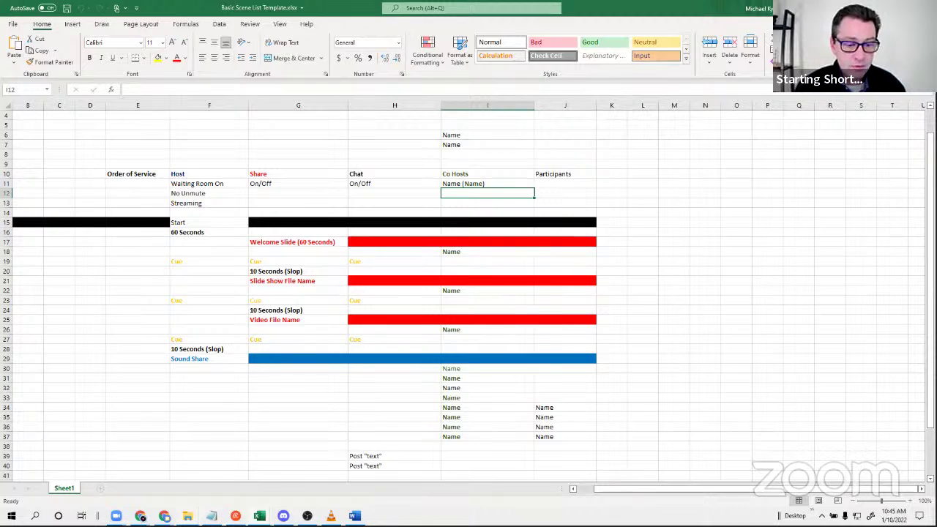
# Bring the Scene List Template (beta).xlsx window forward from the Excel taskbar previews.
pyautogui.moveTo(187, 515)
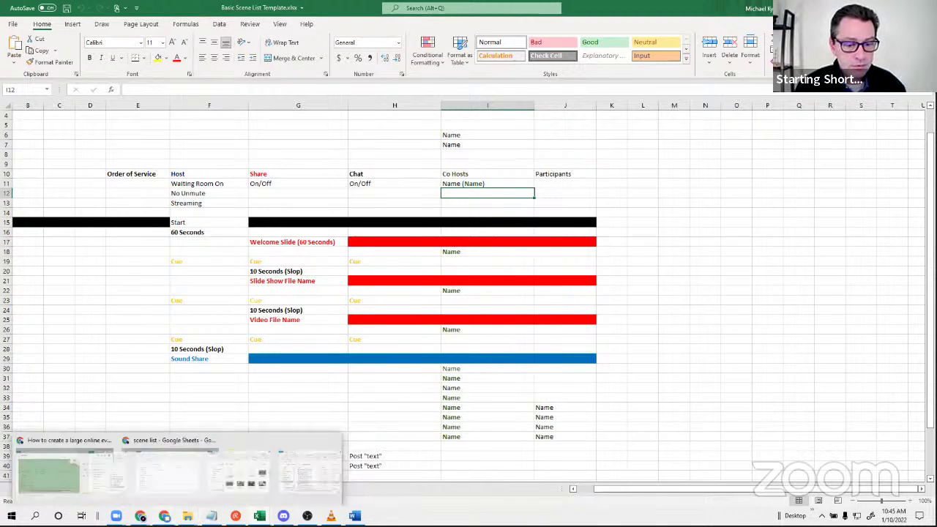
pyautogui.moveTo(259, 515)
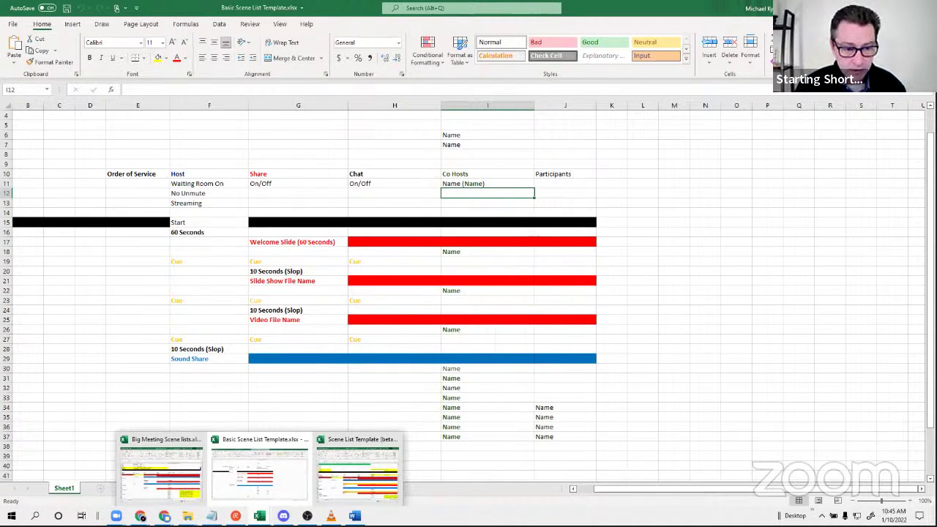
pyautogui.click(360, 489)
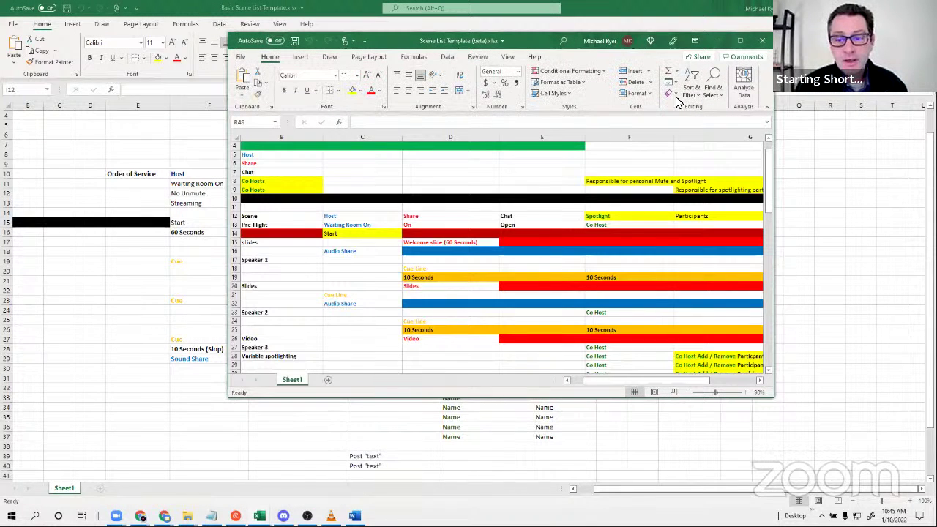
# Maximize the beta template window and zoom the sheet in to about 120%.
pyautogui.click(741, 40)
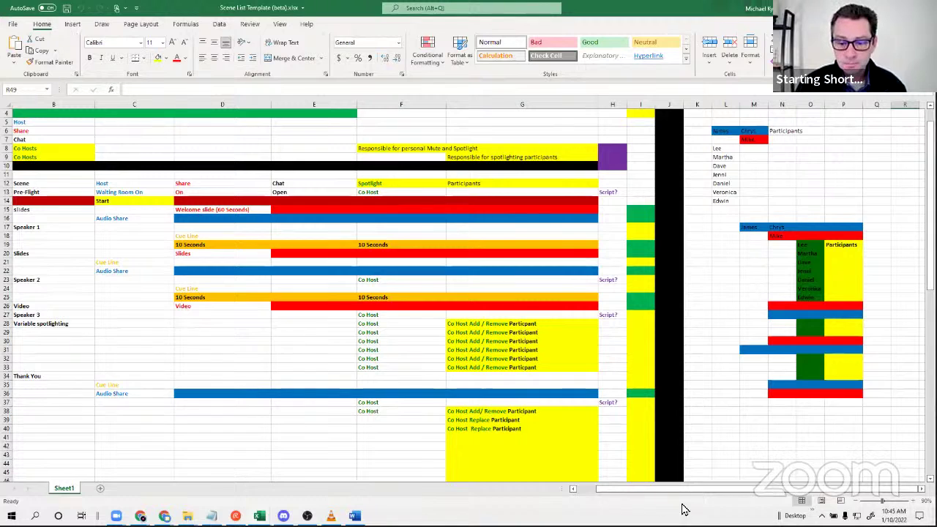
pyautogui.moveTo(641, 497); pyautogui.dragTo(568, 497)
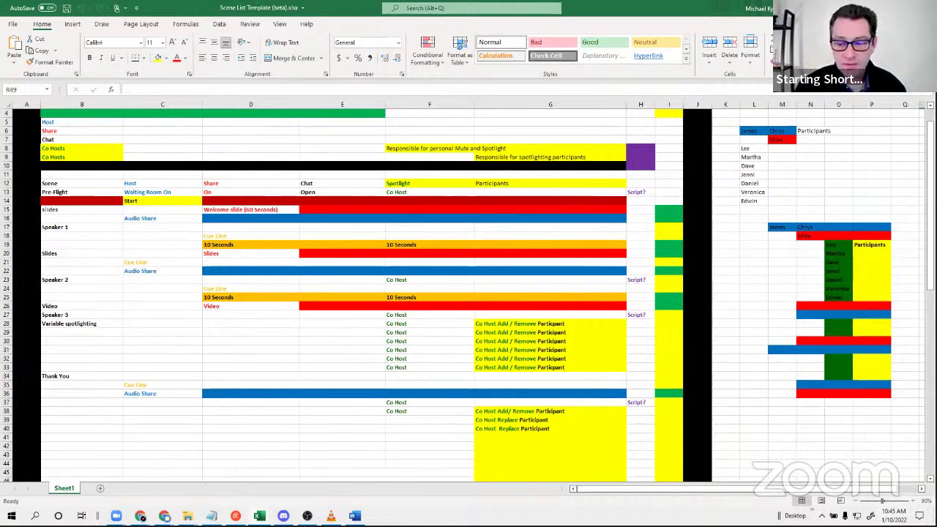
pyautogui.click(913, 503)
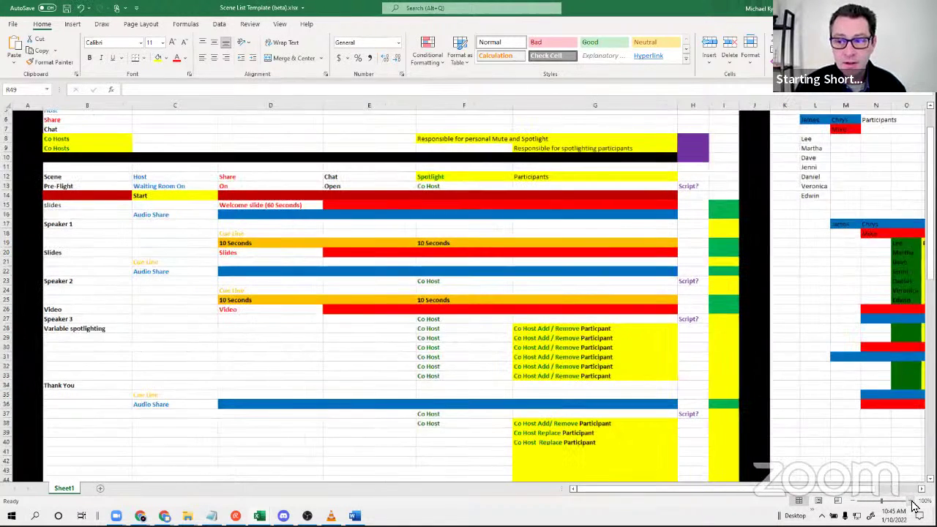
pyautogui.click(914, 503)
pyautogui.click(913, 503)
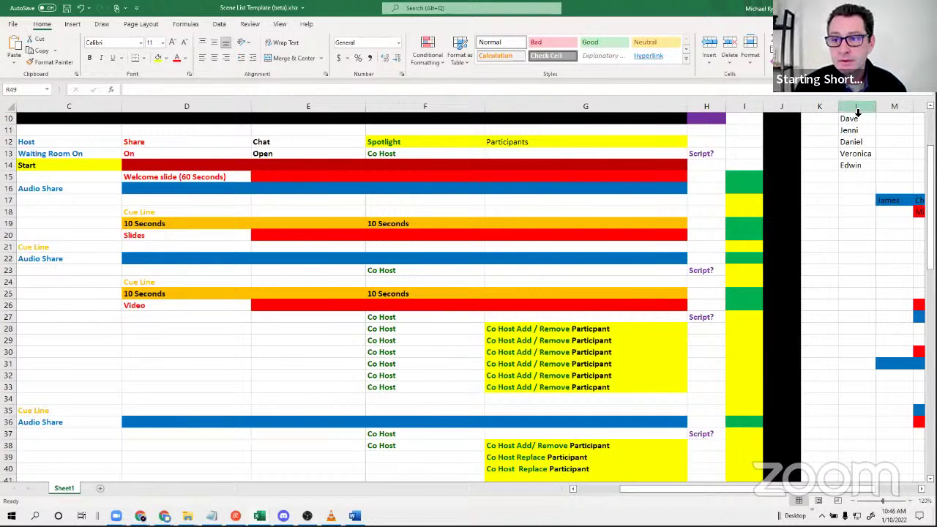
# Widen column K, narrow column L to a thin strip, and select cell M20.
pyautogui.moveTo(840, 108); pyautogui.dragTo(873, 111)
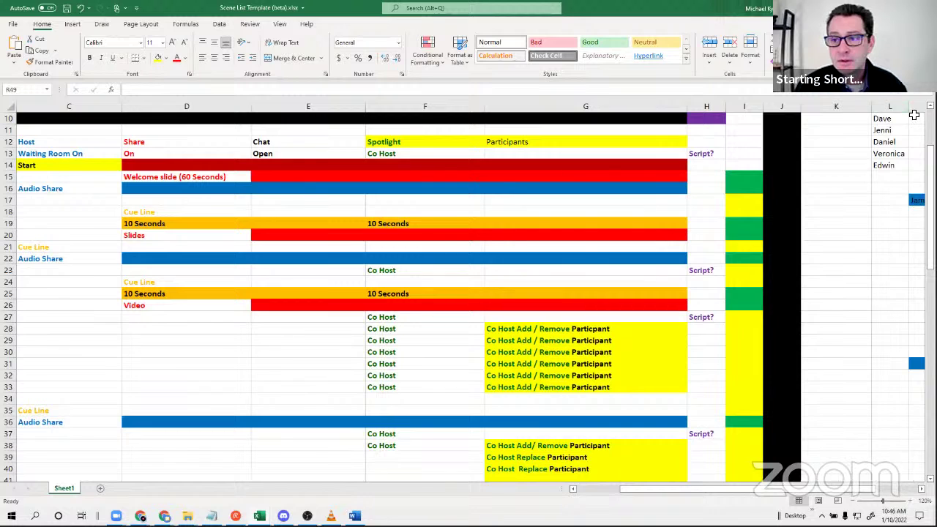
pyautogui.moveTo(910, 107); pyautogui.dragTo(881, 108)
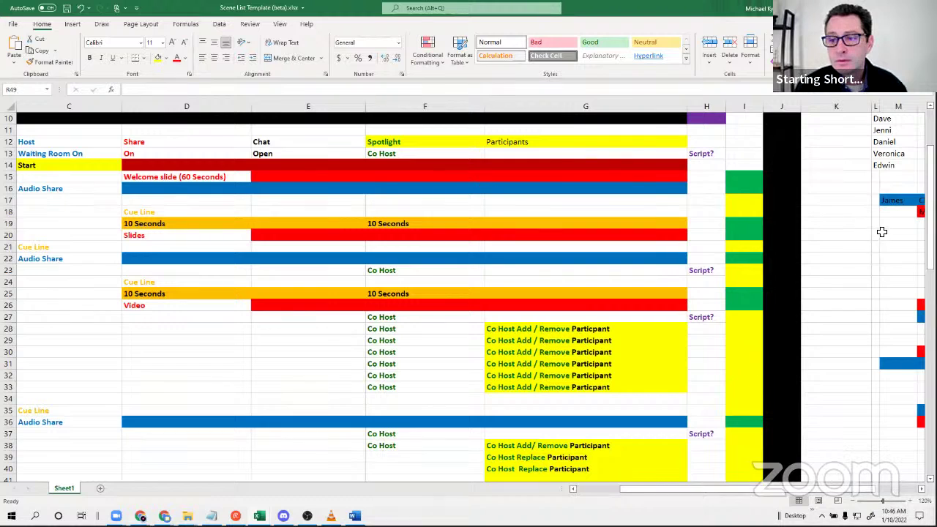
pyautogui.click(896, 234)
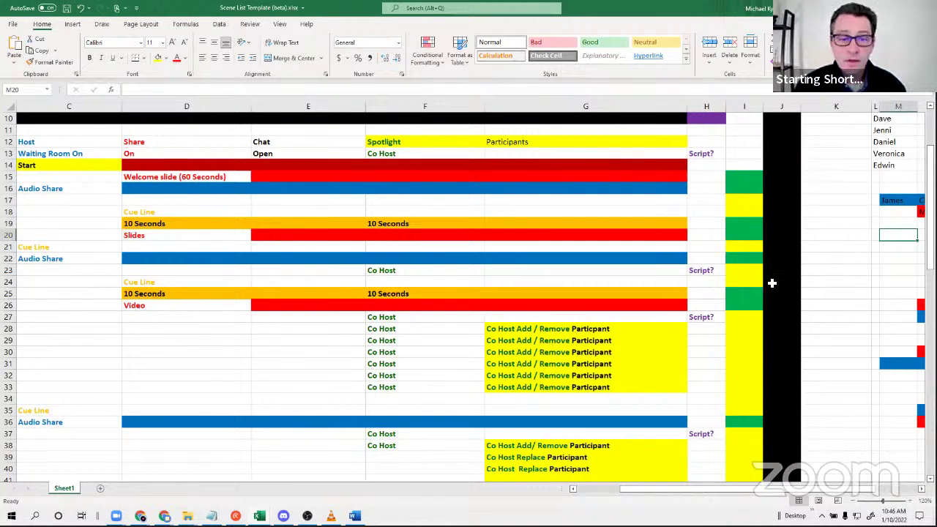
pyautogui.scroll(-6, 842, 309)
pyautogui.scroll(6, 841, 309)
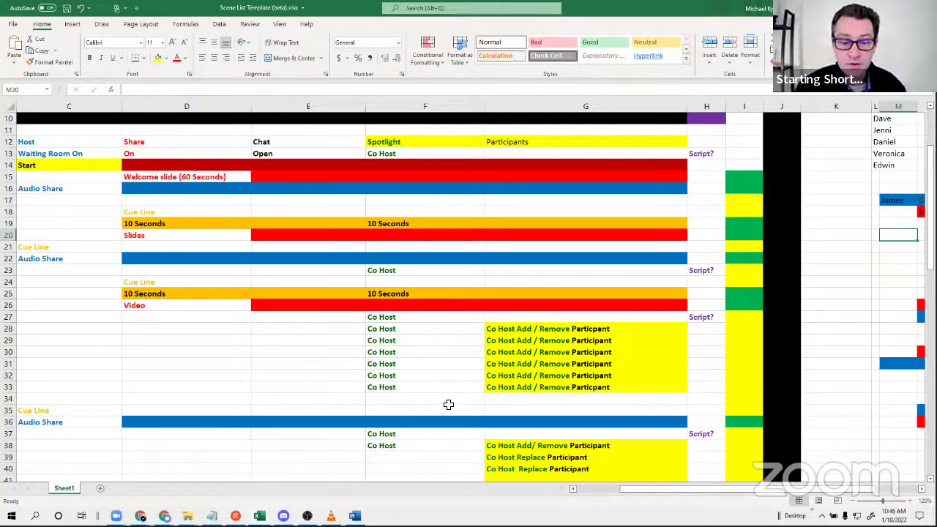
# Scroll the beta scene list down to row 91, past the Good Bye Slide and Audio Share rows.
pyautogui.scroll(-3, 454, 397)
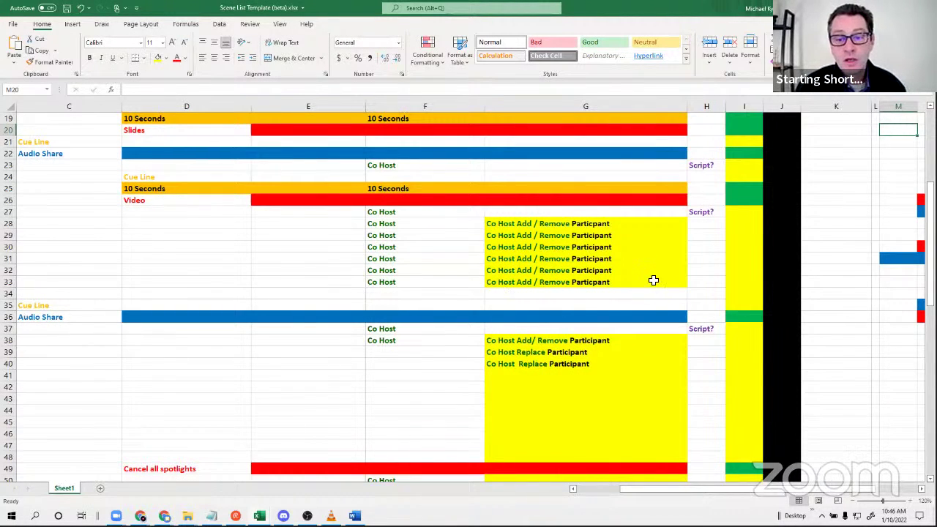
pyautogui.scroll(-4, 647, 319)
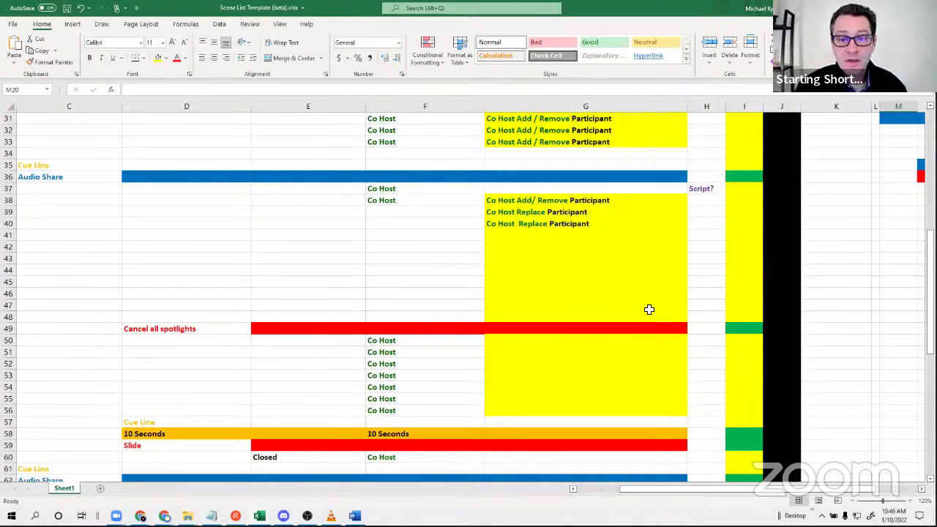
pyautogui.scroll(-3, 648, 309)
pyautogui.scroll(-1, 649, 309)
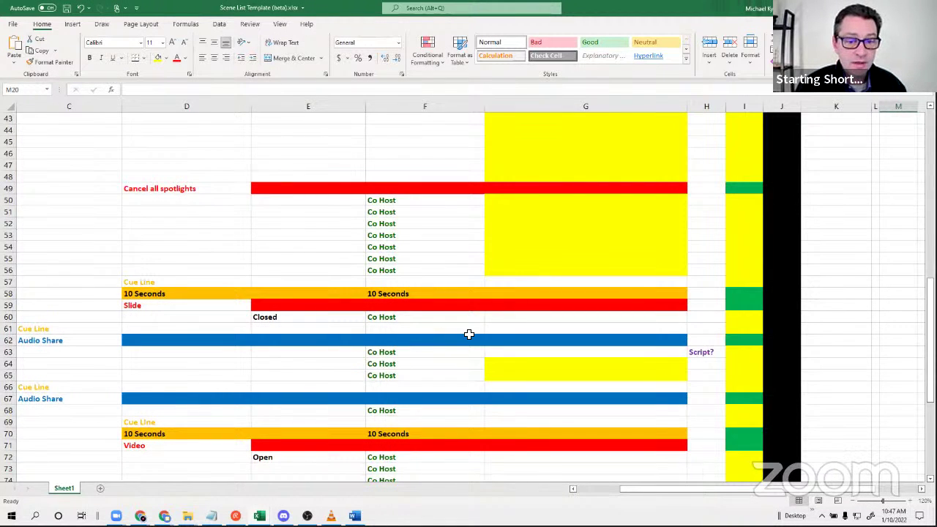
pyautogui.scroll(-5, 468, 334)
pyautogui.scroll(-3, 482, 365)
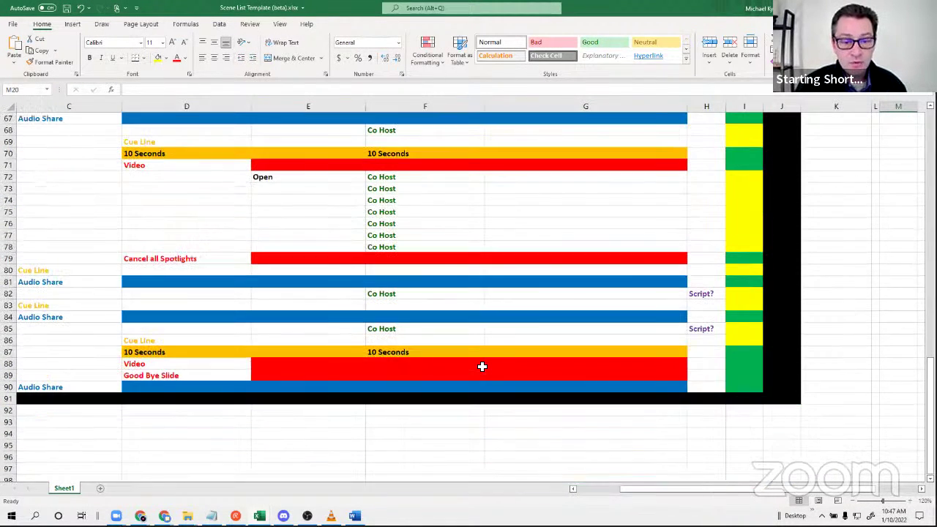
pyautogui.scroll(-4, 482, 366)
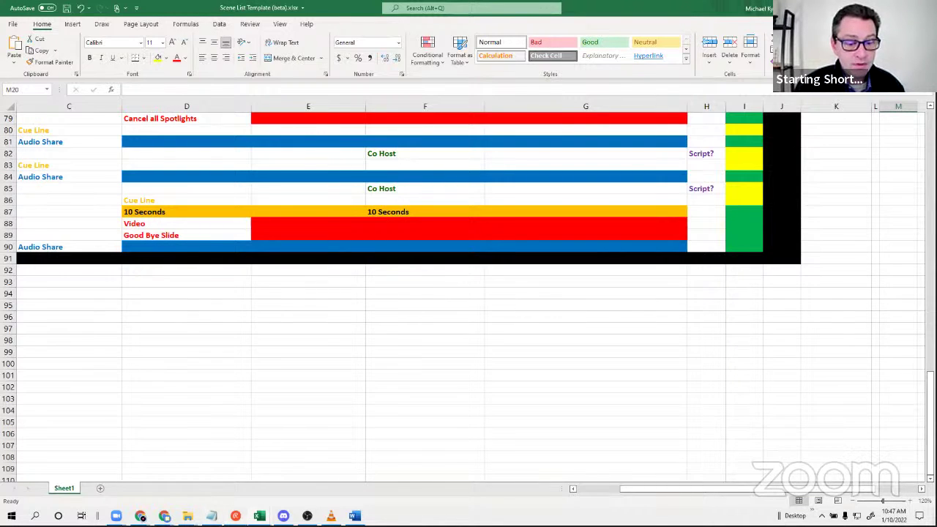
# Switch to the Big Meeting Scene lists workbook, maximize it and scroll through its rows.
pyautogui.moveTo(259, 516)
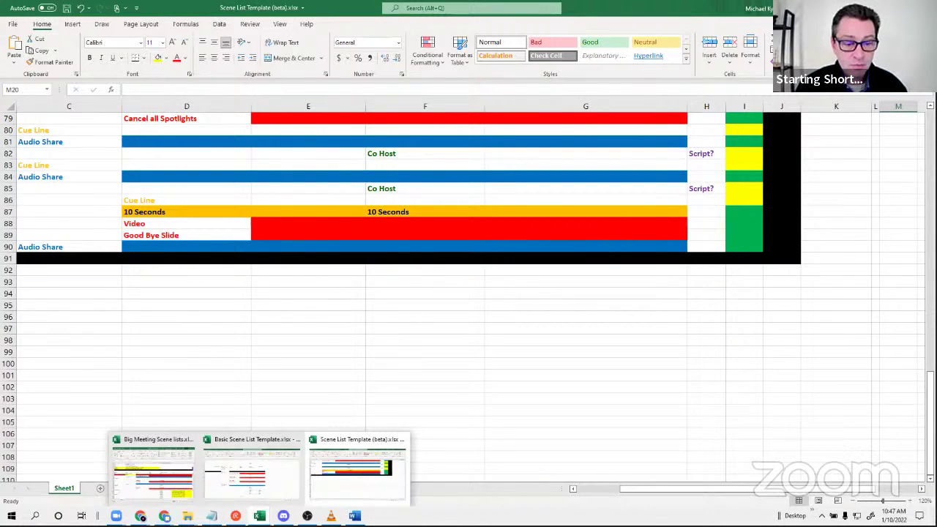
pyautogui.click(175, 485)
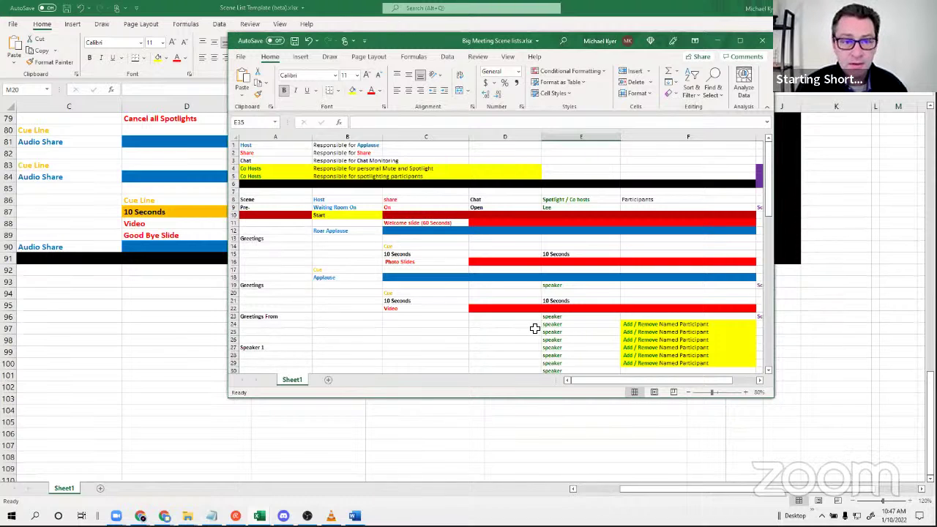
pyautogui.scroll(-3, 539, 324)
pyautogui.scroll(-8, 540, 320)
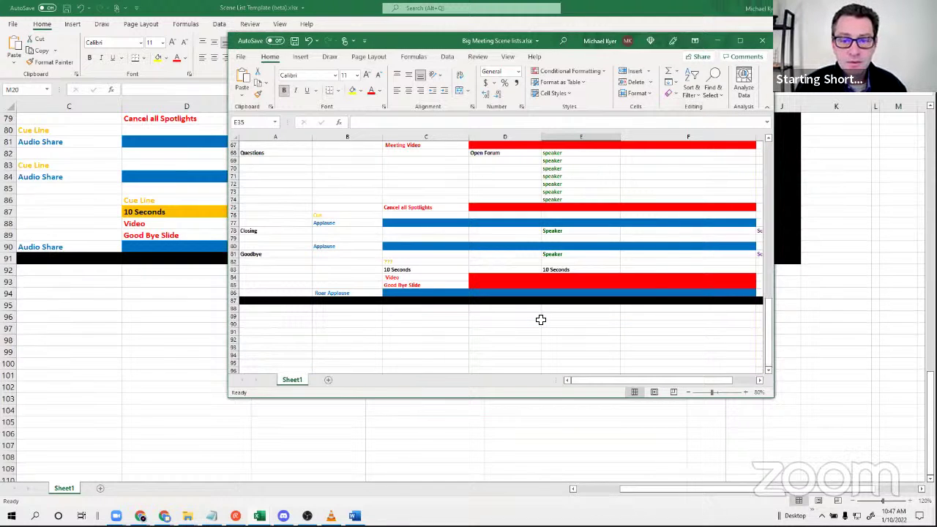
pyautogui.scroll(12, 540, 319)
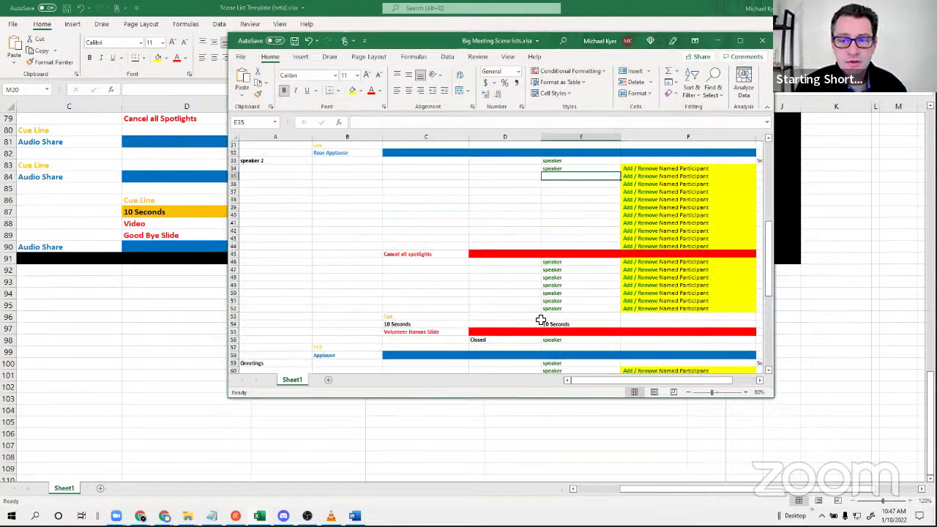
pyautogui.scroll(10, 540, 320)
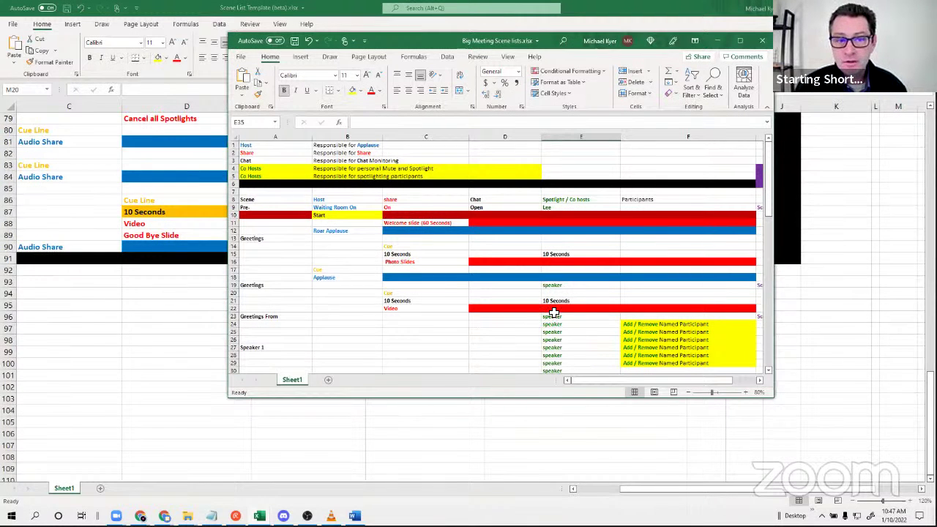
pyautogui.click(740, 40)
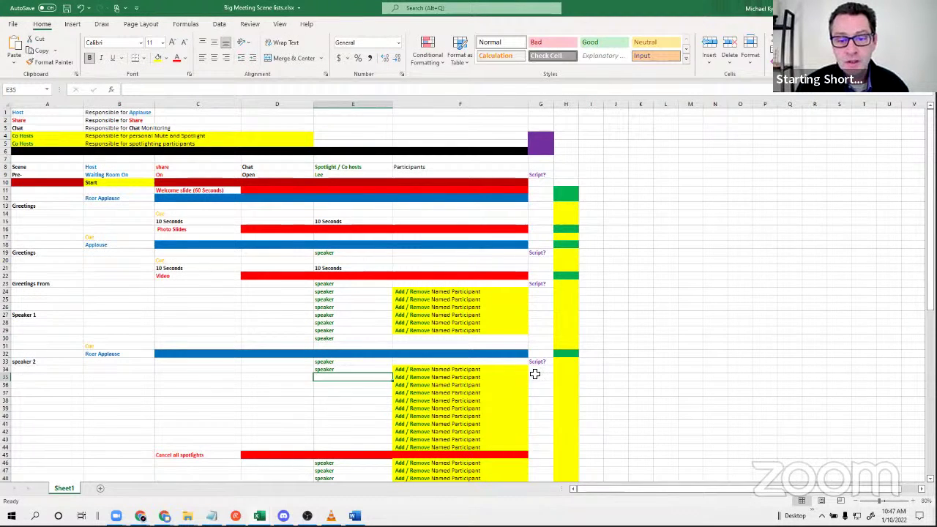
pyautogui.scroll(-10, 536, 370)
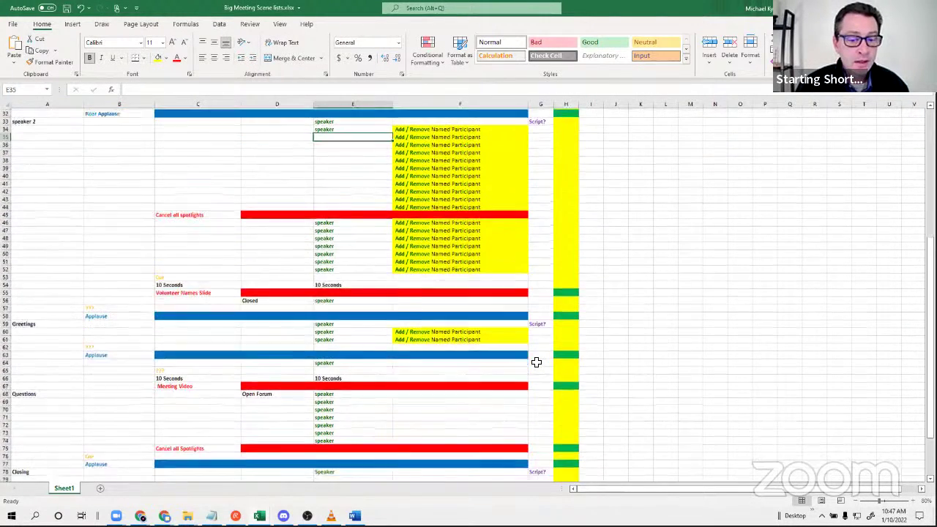
pyautogui.scroll(-7, 535, 366)
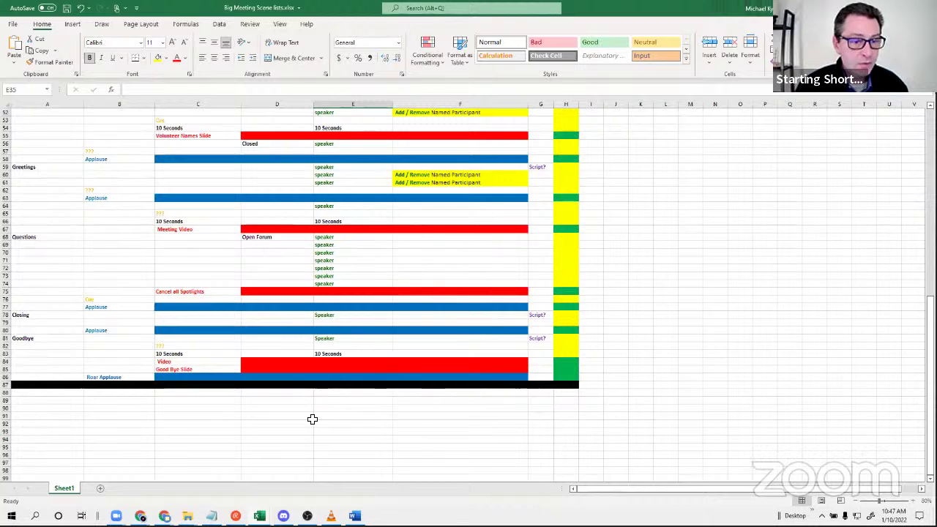
pyautogui.scroll(6, 299, 406)
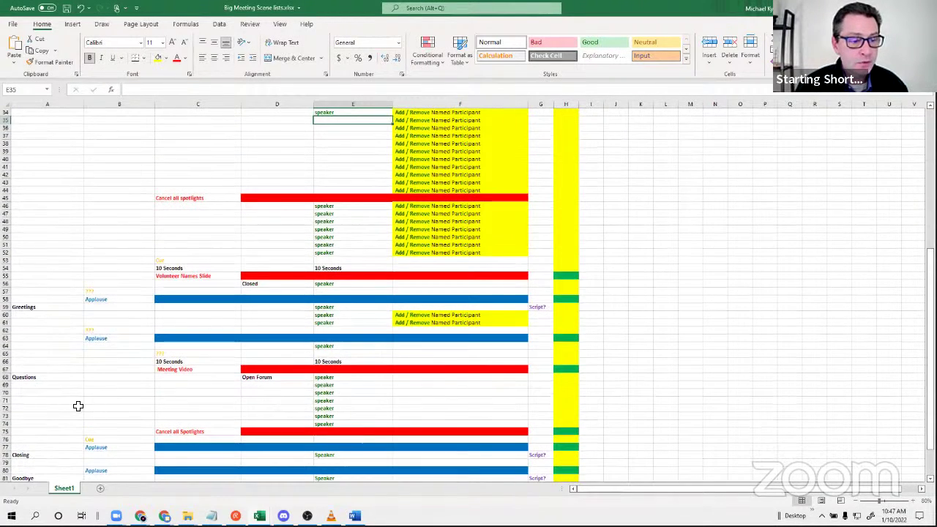
pyautogui.scroll(7, 38, 366)
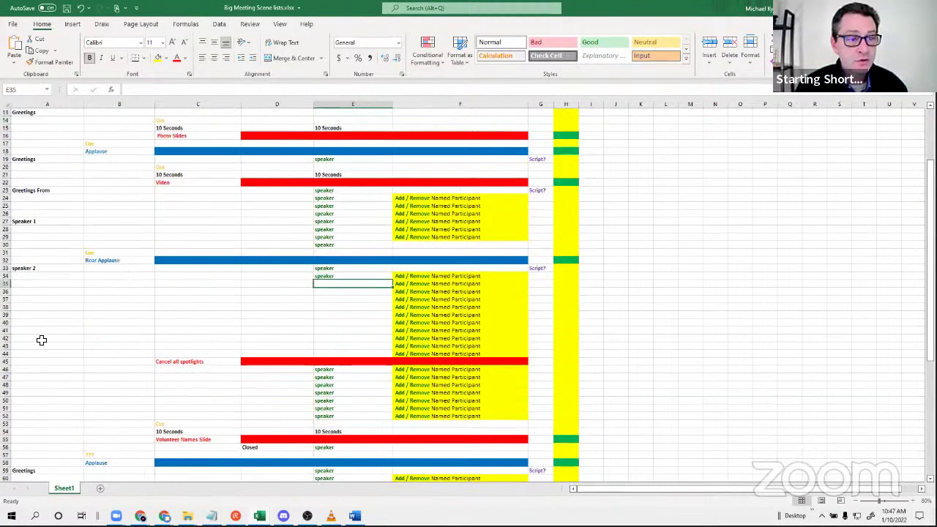
pyautogui.scroll(5, 44, 304)
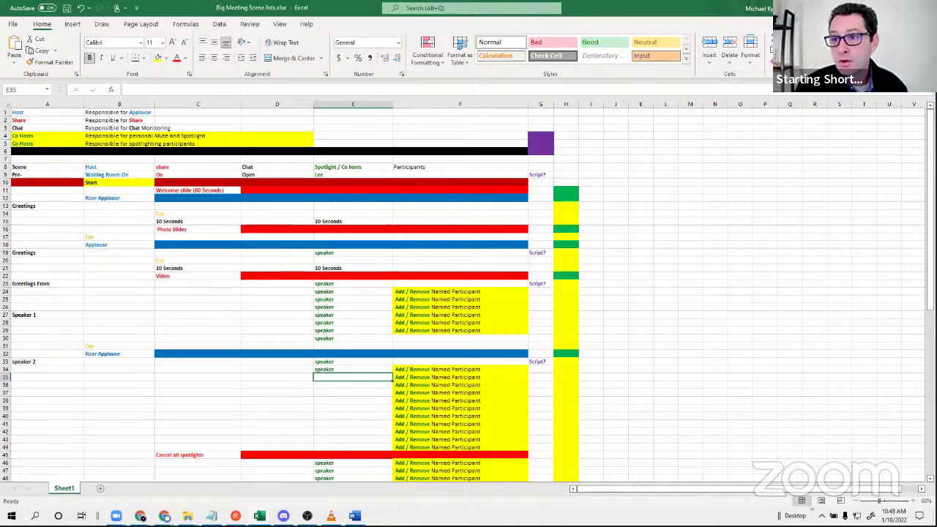
# Close Big Meeting Scene lists, then close the beta template choosing Don't Save.
pyautogui.click(924, 8)
pyautogui.click(923, 8)
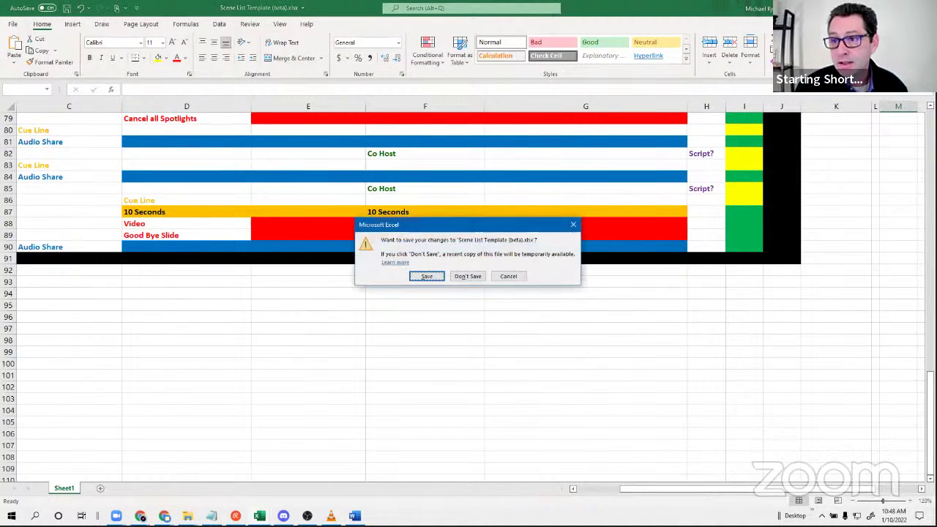
pyautogui.click(461, 276)
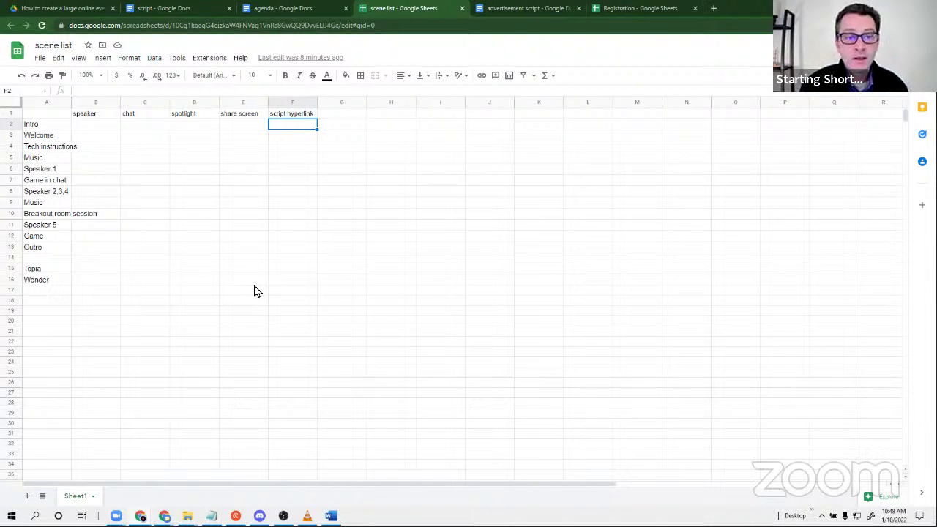
# Close the script, agenda and scene list browser tabs.
pyautogui.click(221, 323)
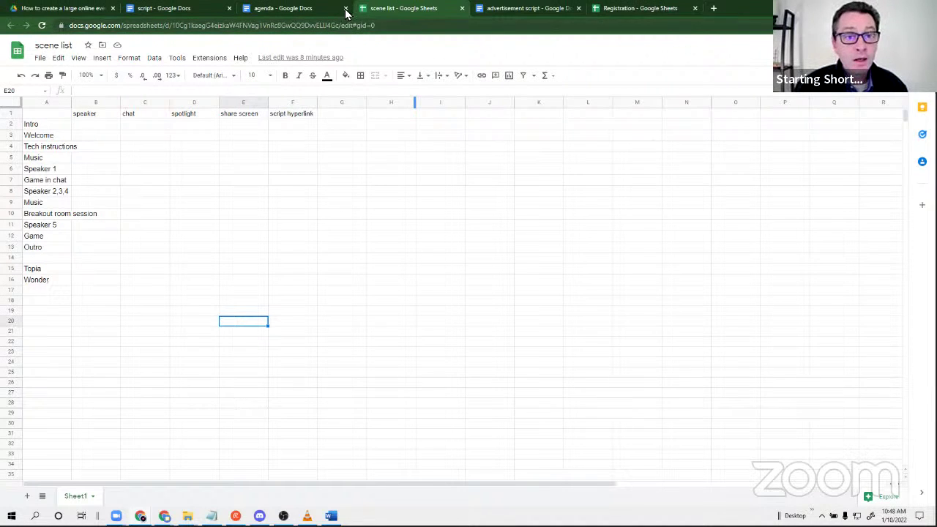
pyautogui.click(229, 8)
pyautogui.click(229, 8)
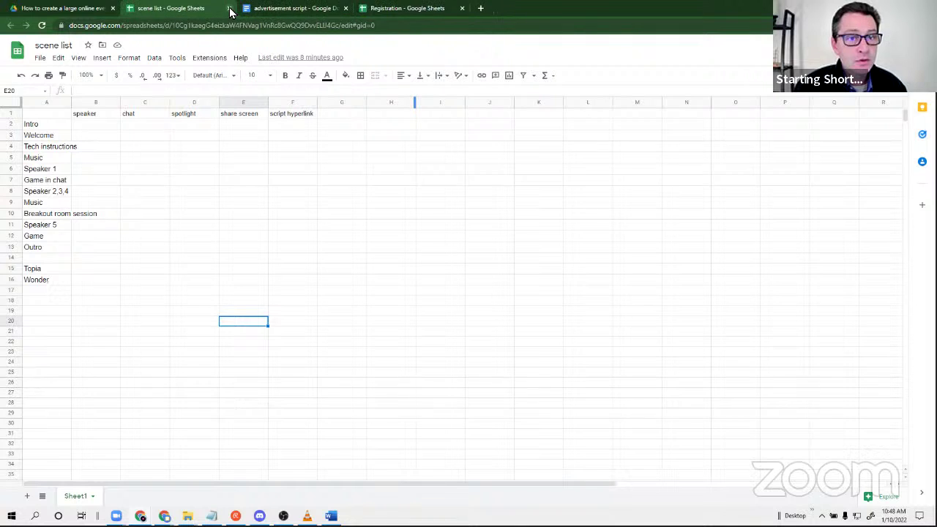
pyautogui.click(229, 8)
# In the event's Drive folder, create a new Google Slides blank presentation via New.
pyautogui.click(71, 8)
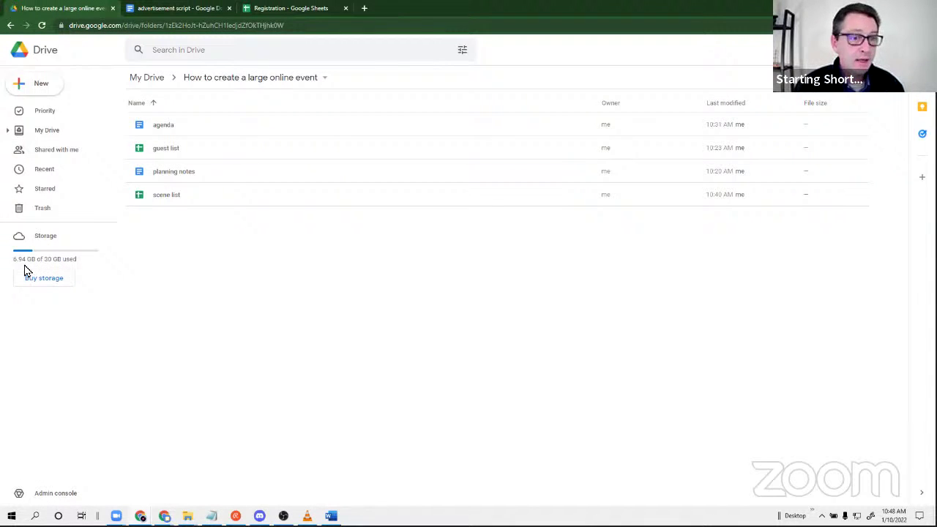
pyautogui.click(33, 86)
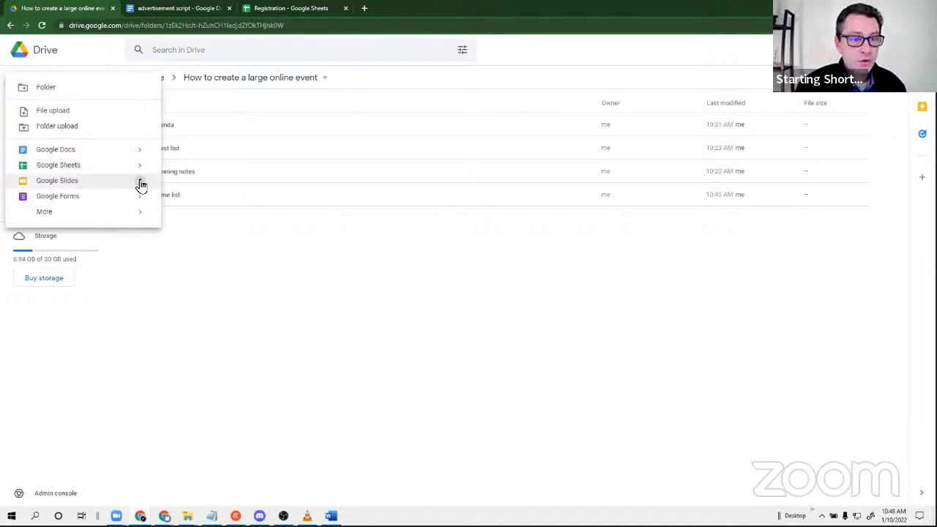
pyautogui.moveTo(142, 183)
pyautogui.click(199, 192)
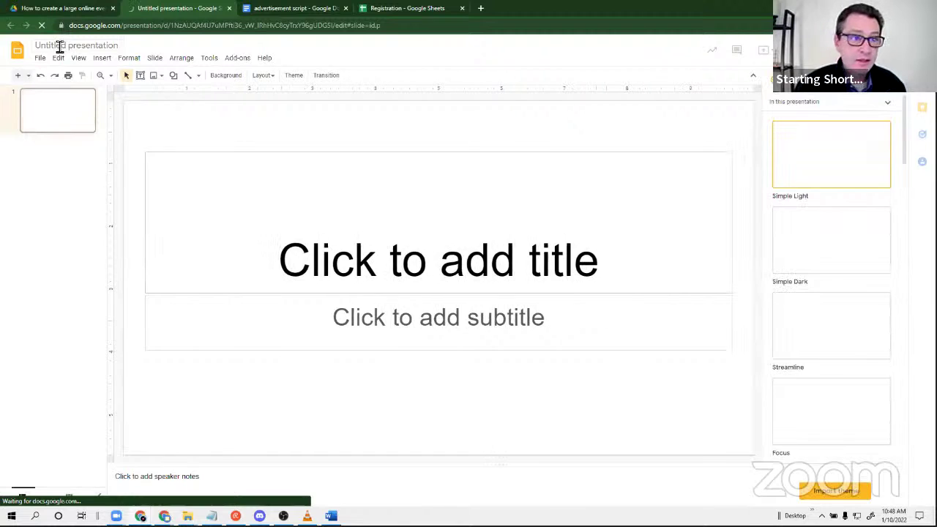
# Rename the presentation to 'slide show' and title the first slide 'Slide show'.
pyautogui.click(93, 47)
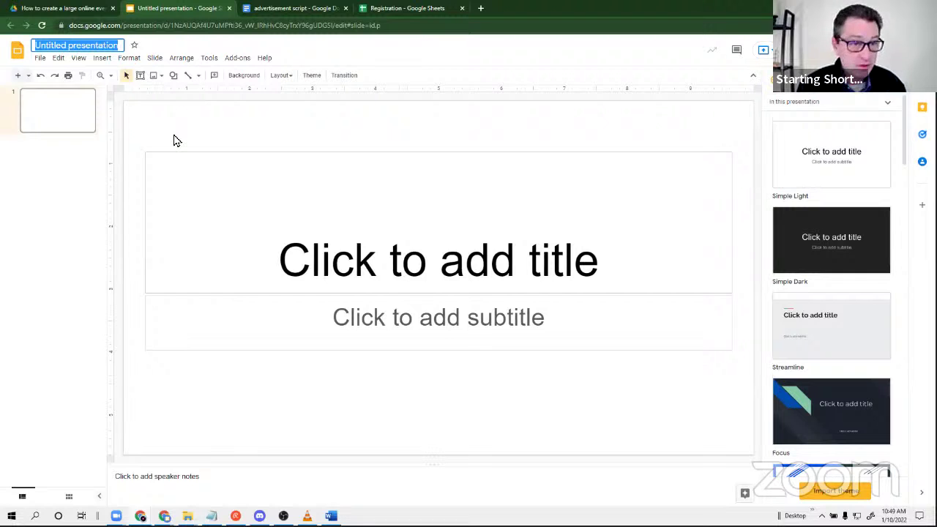
pyautogui.write('slide show')
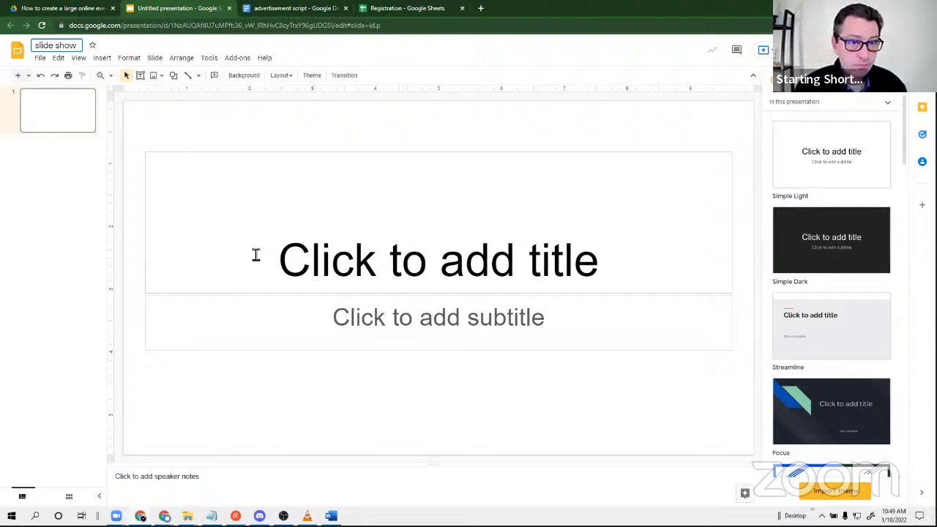
pyautogui.click(256, 254)
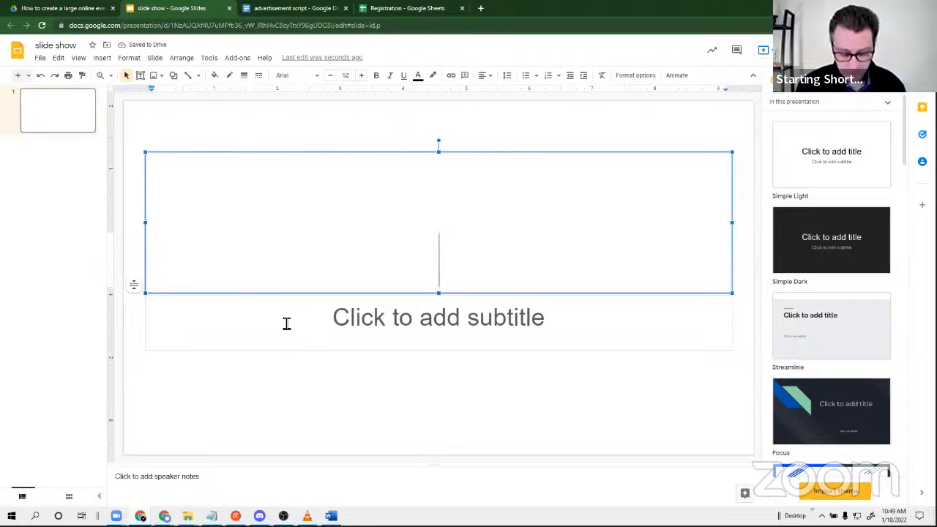
pyautogui.write('slide h')
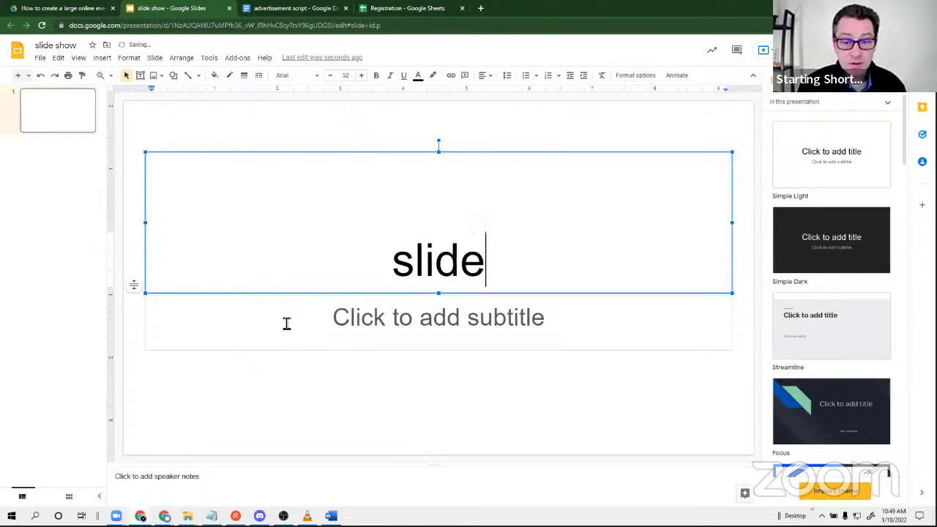
pyautogui.press('BackSpace')
pyautogui.write('show')
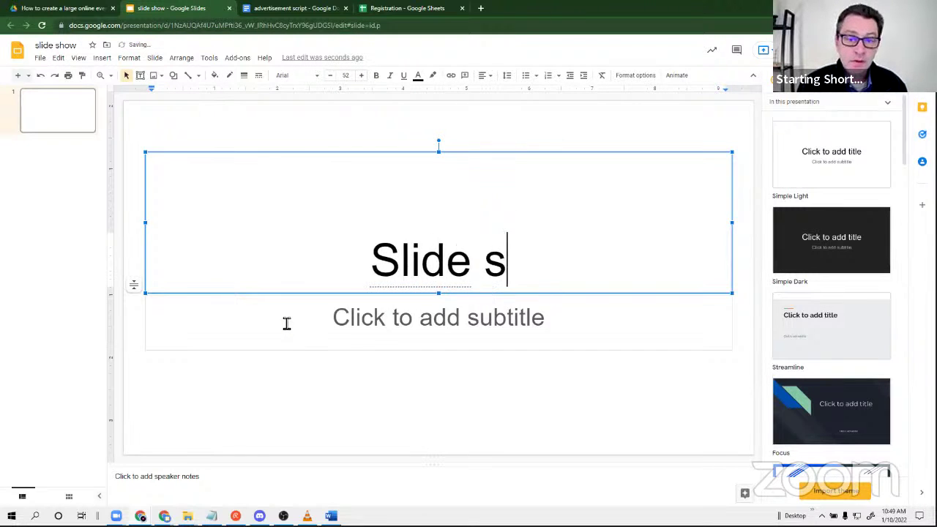
pyautogui.click(220, 390)
# Add a second slide titled 'Hello world'.
pyautogui.click(44, 189)
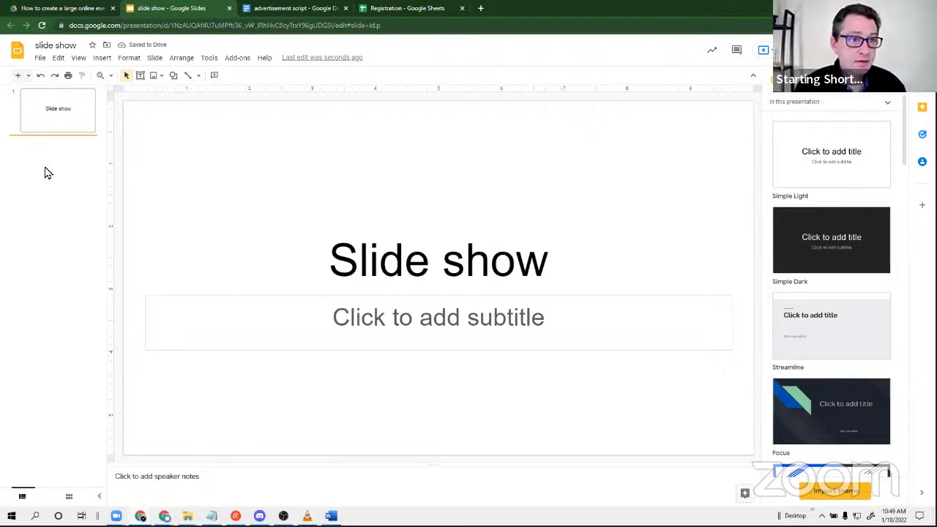
pyautogui.click(19, 78)
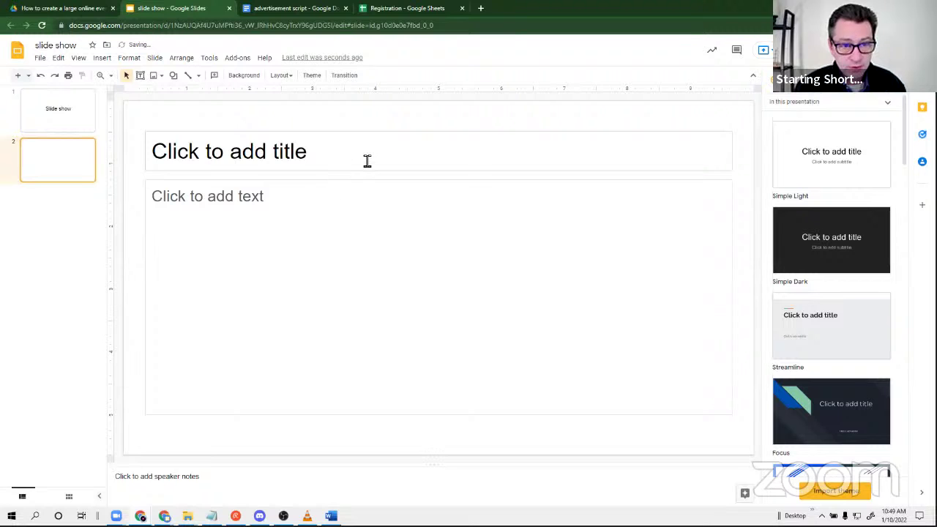
pyautogui.click(367, 160)
pyautogui.write('hello ')
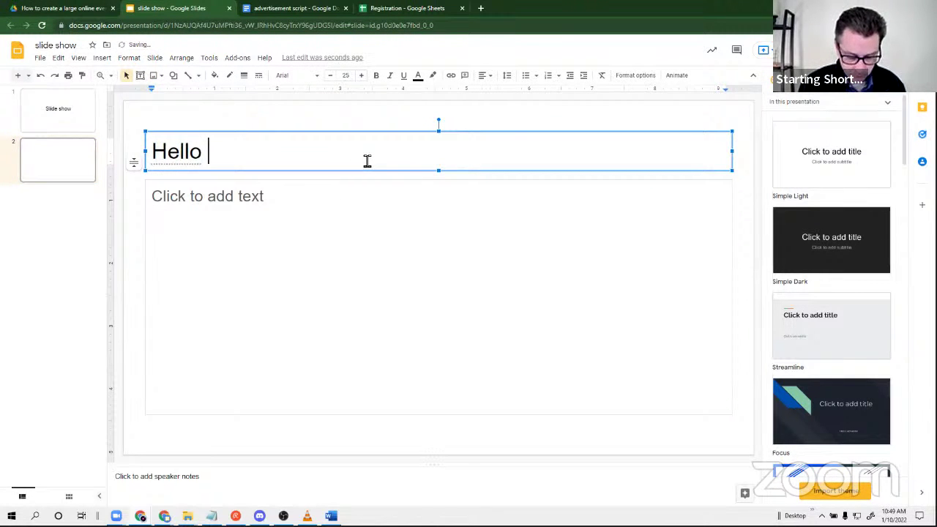
pyautogui.write('world')
pyautogui.press('Return')
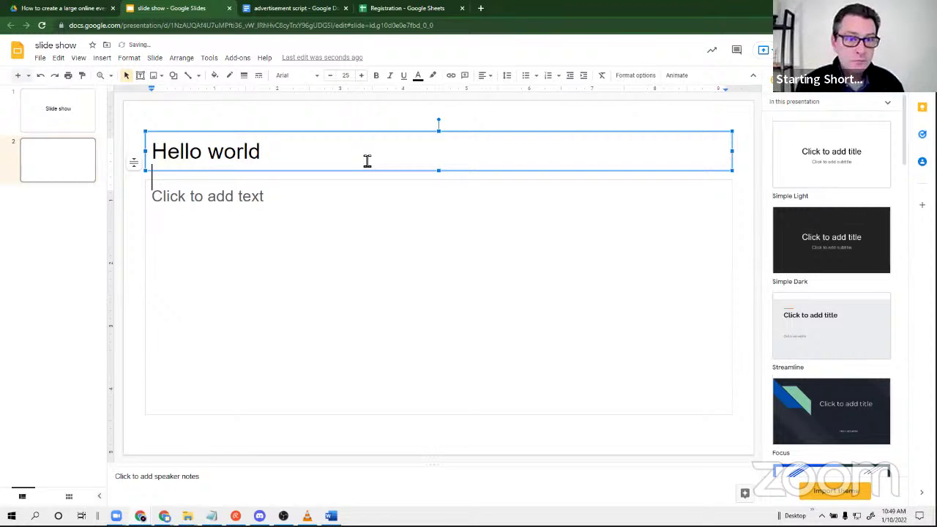
pyautogui.click(326, 304)
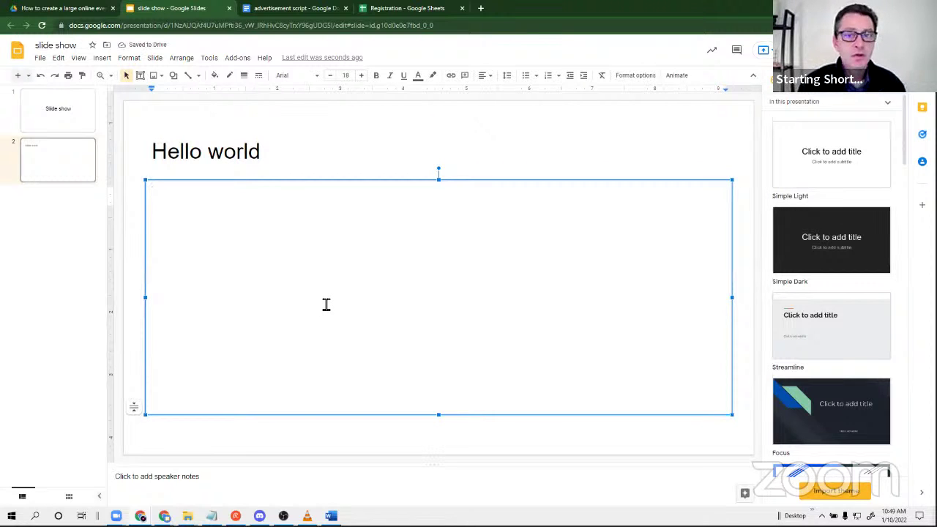
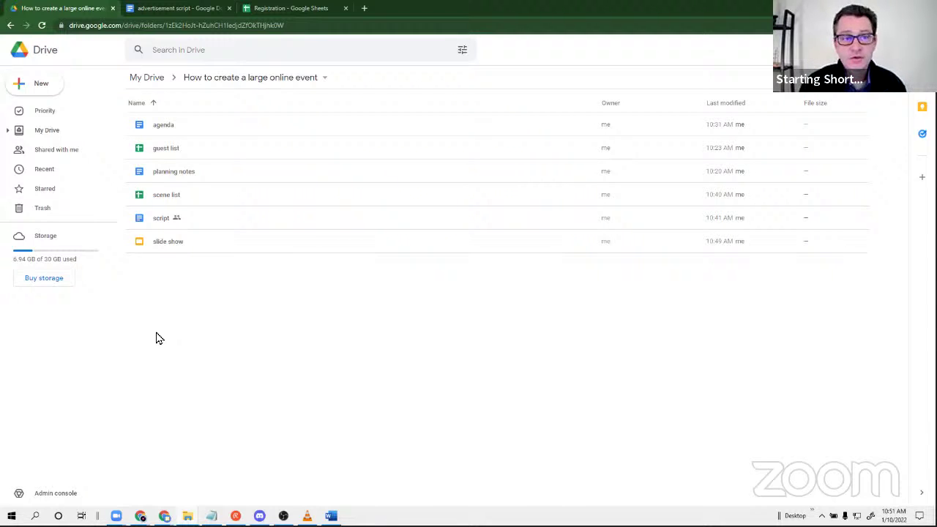
# Create a folder named 'prerecorded video' inside the event folder.
pyautogui.click(39, 84)
pyautogui.click(45, 87)
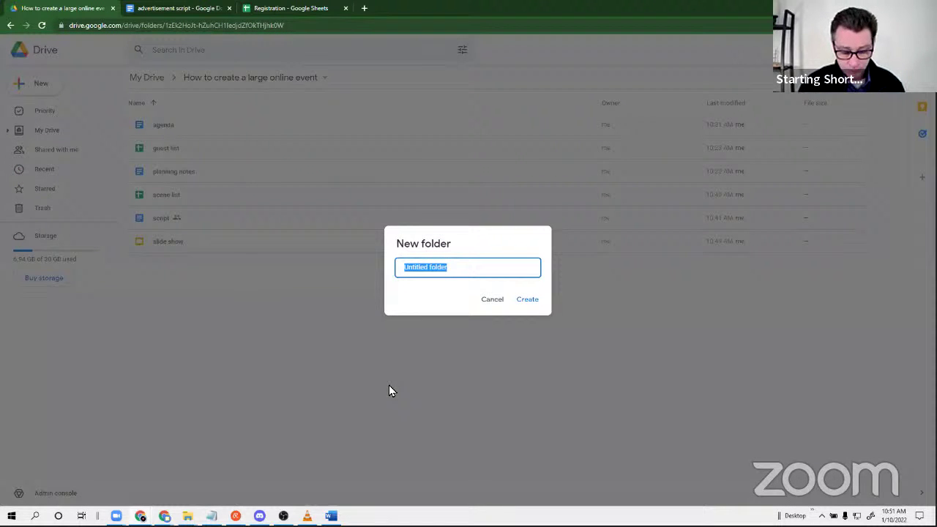
pyautogui.write('pr')
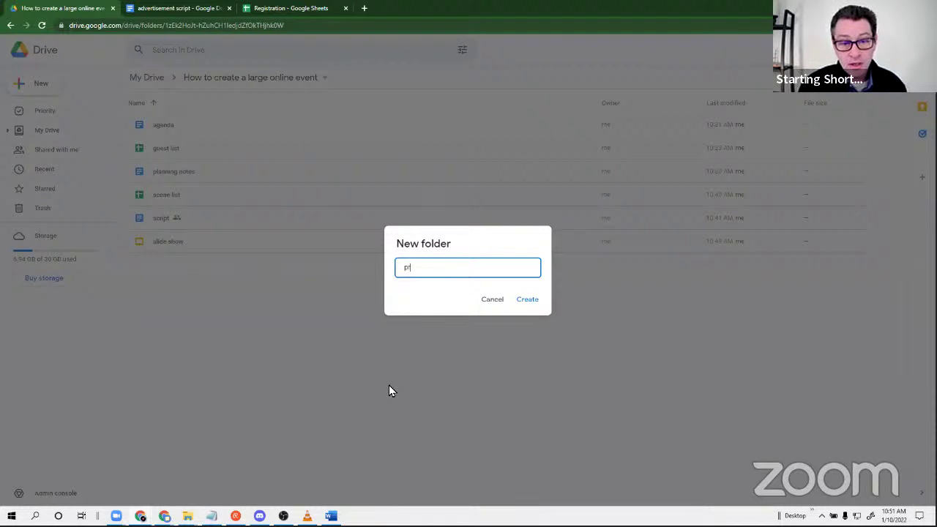
pyautogui.write('erec')
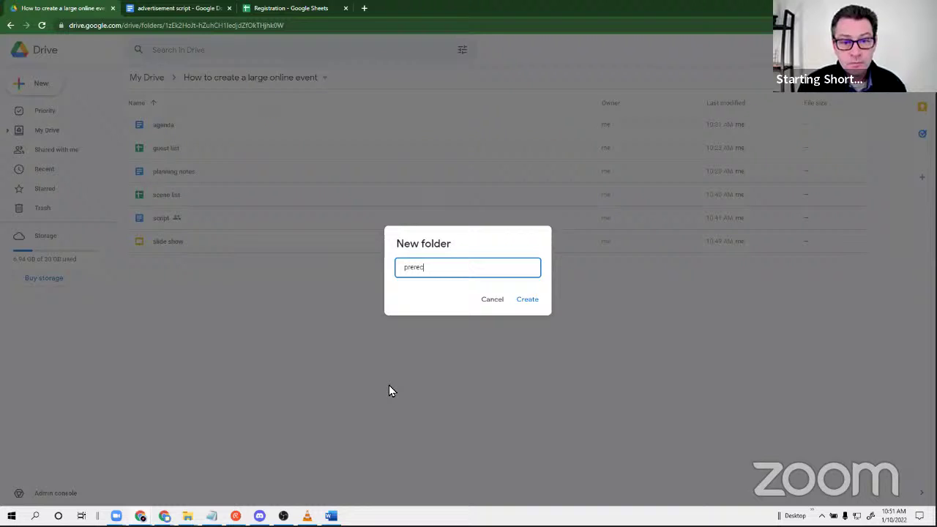
pyautogui.write('orded')
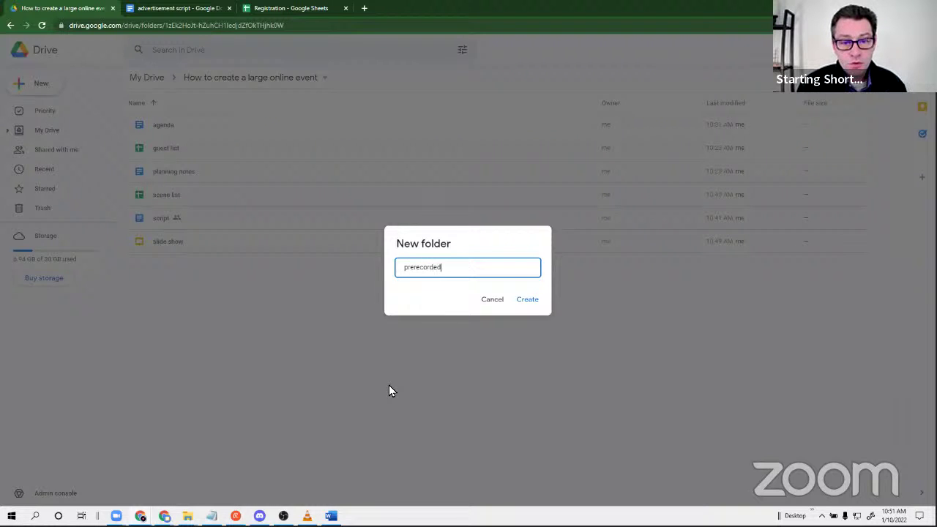
pyautogui.write(' video')
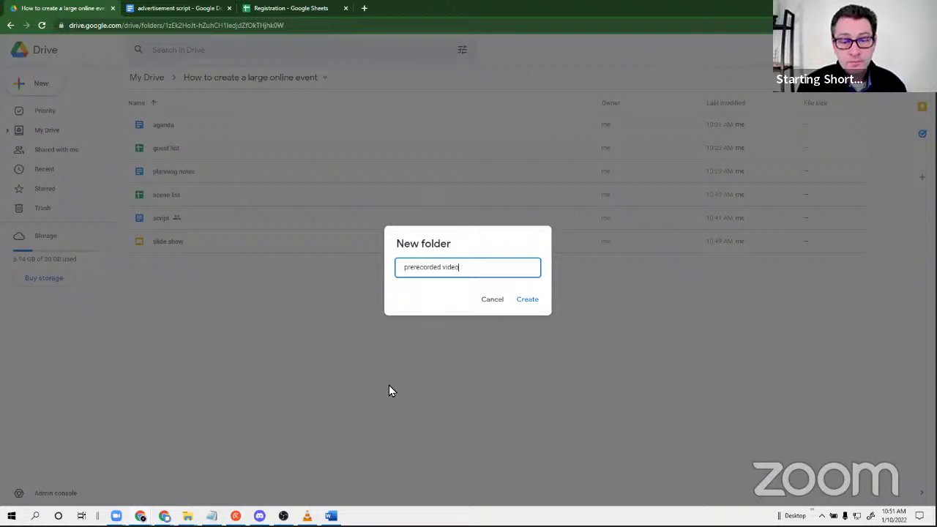
pyautogui.press('Return')
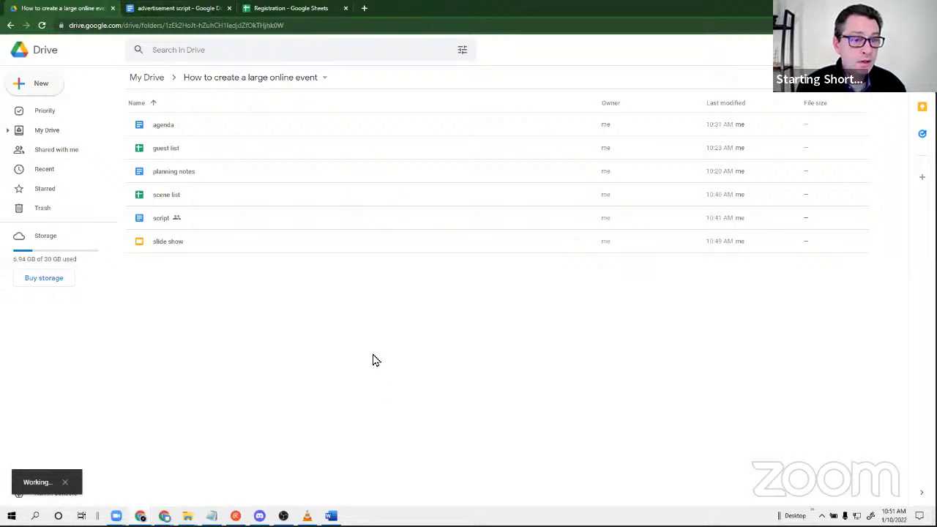
pyautogui.click(38, 87)
pyautogui.click(40, 88)
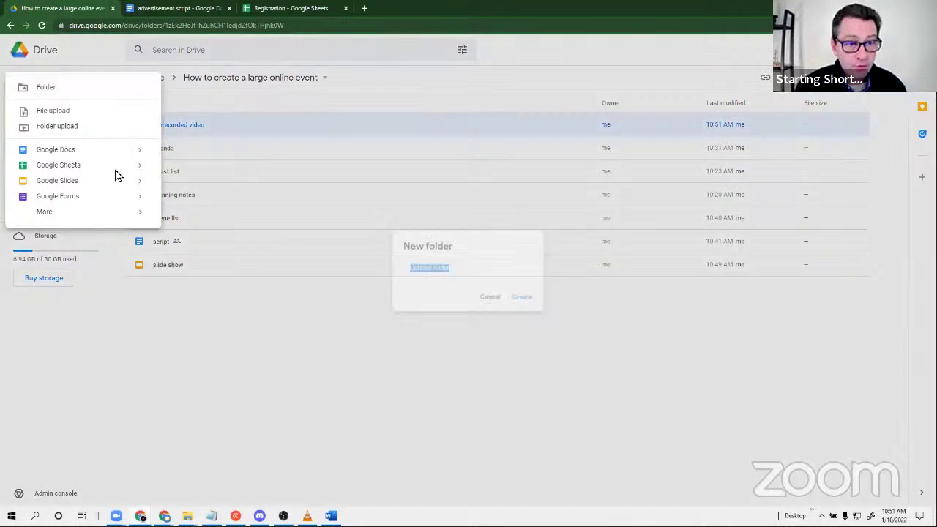
# Name the new folder 'music' so it sits beside prerecorded video.
pyautogui.write('music')
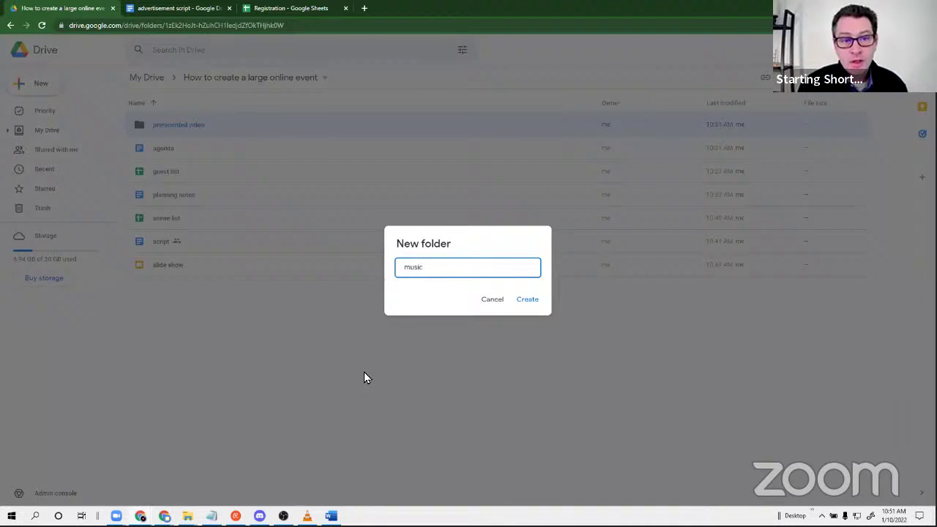
pyautogui.press('Return')
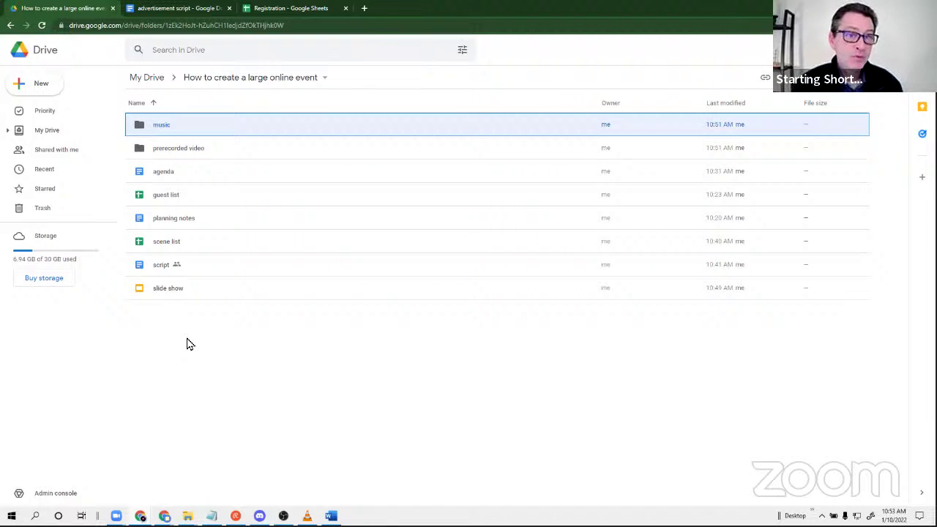
# Look over the Registration spreadsheet, then close its tab.
pyautogui.click(285, 8)
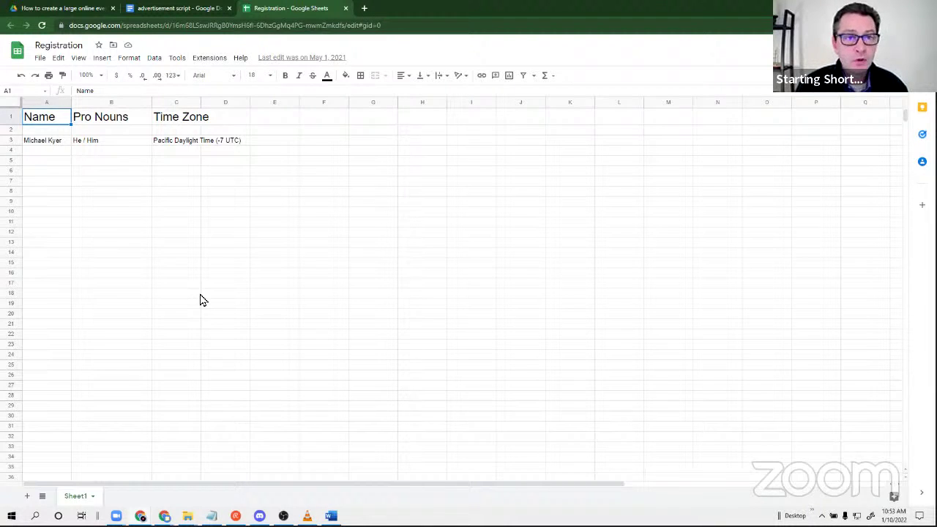
pyautogui.click(345, 8)
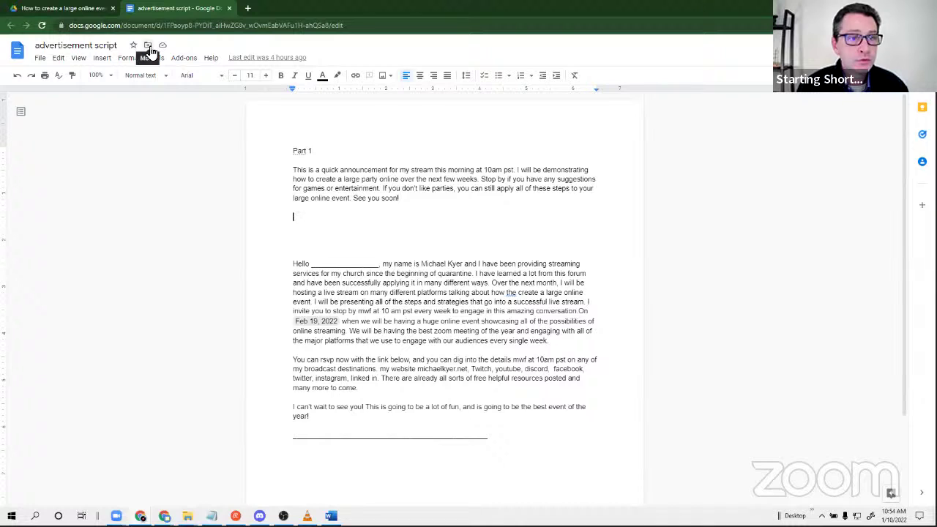
# Dismiss the advertisement script's Move dialog and close the document.
pyautogui.click(147, 46)
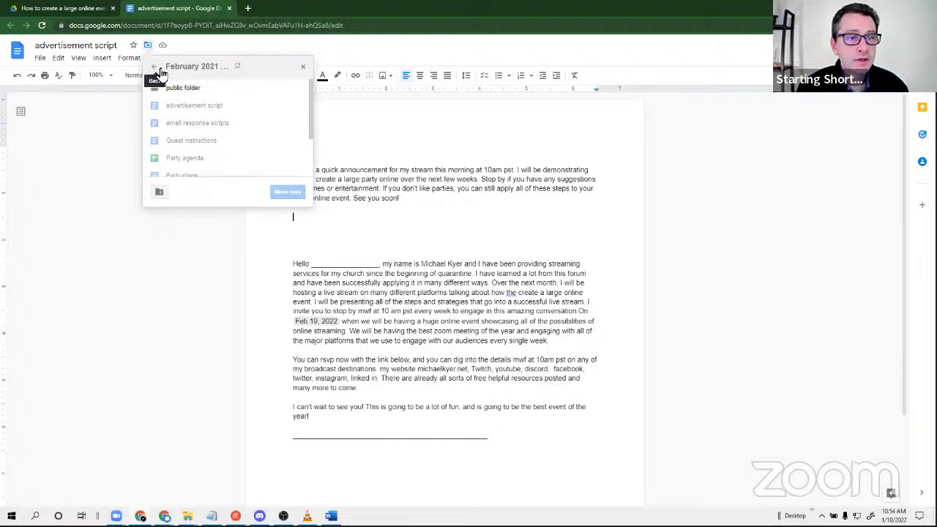
pyautogui.click(303, 67)
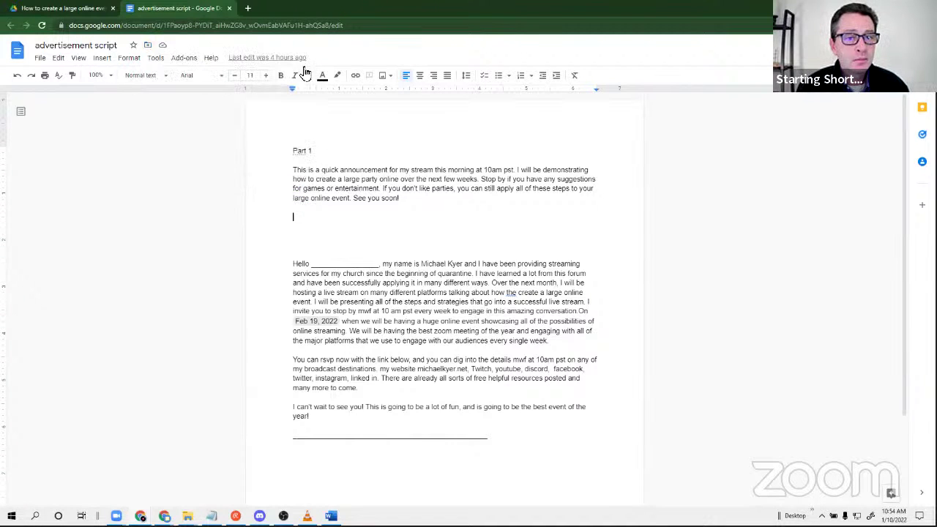
pyautogui.click(229, 8)
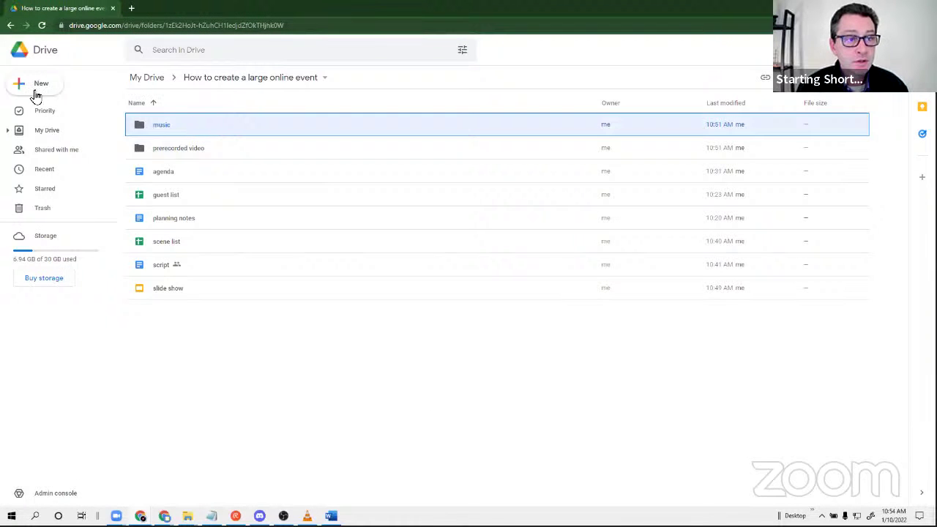
# Create a new folder in the event folder, keeping the default name Untitled folder.
pyautogui.click(36, 92)
pyautogui.click(39, 89)
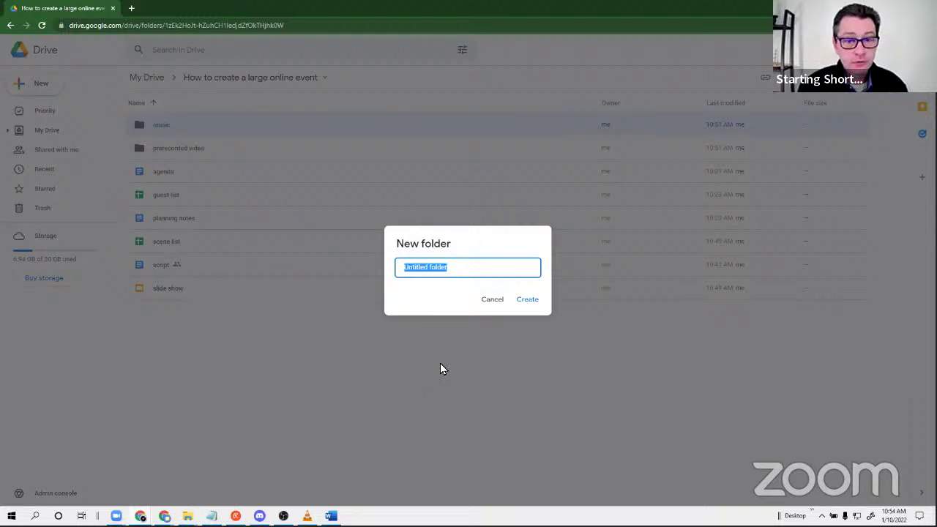
pyautogui.click(529, 300)
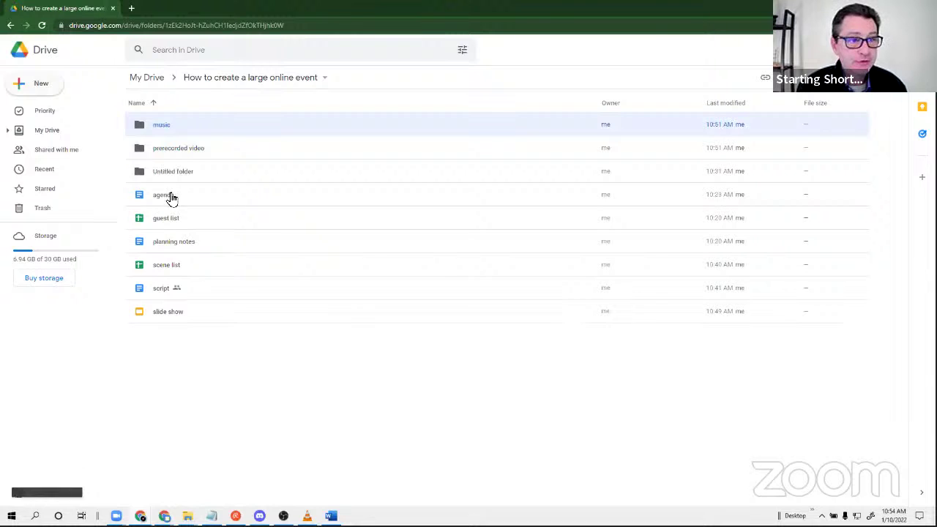
# Start a new blank Google Docs document in the event folder.
pyautogui.click(40, 84)
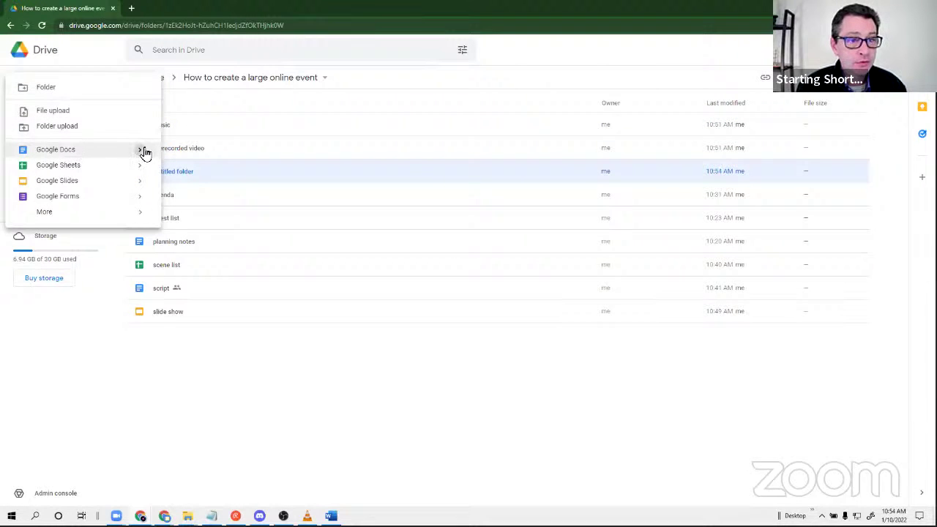
pyautogui.moveTo(145, 152)
pyautogui.click(191, 157)
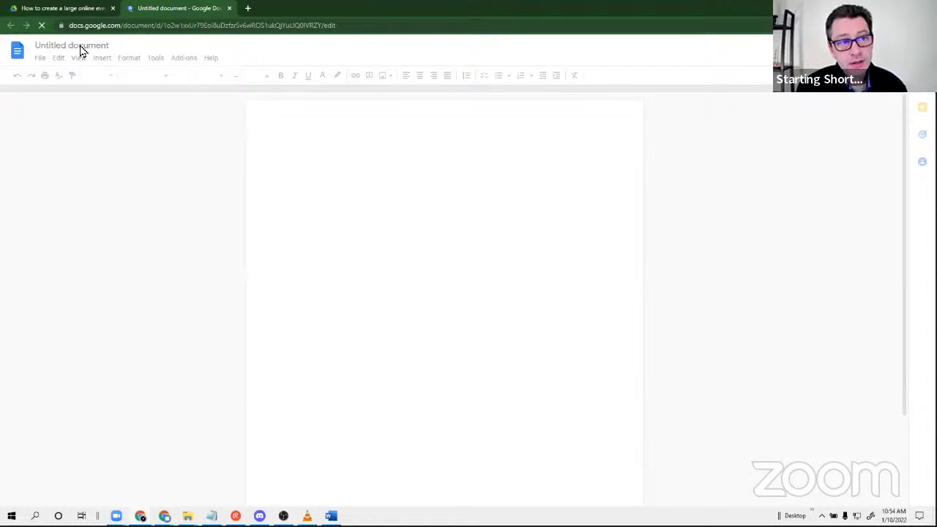
# Title the blank document 'advertising script' and close it.
pyautogui.click(81, 47)
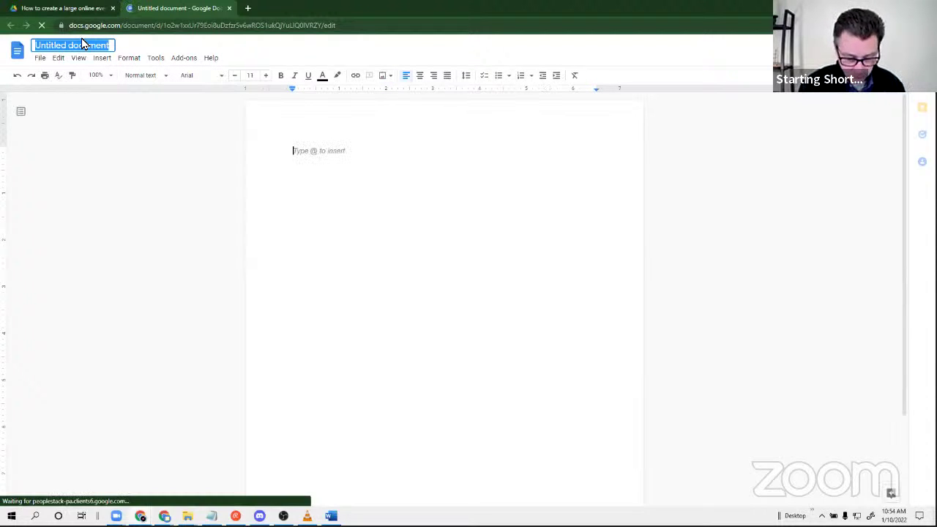
pyautogui.write('adverti')
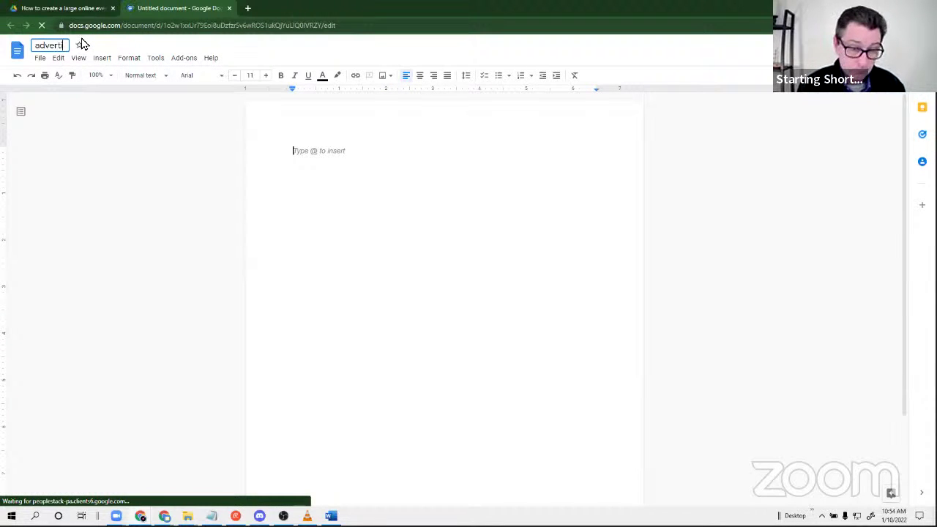
pyautogui.write('sing ')
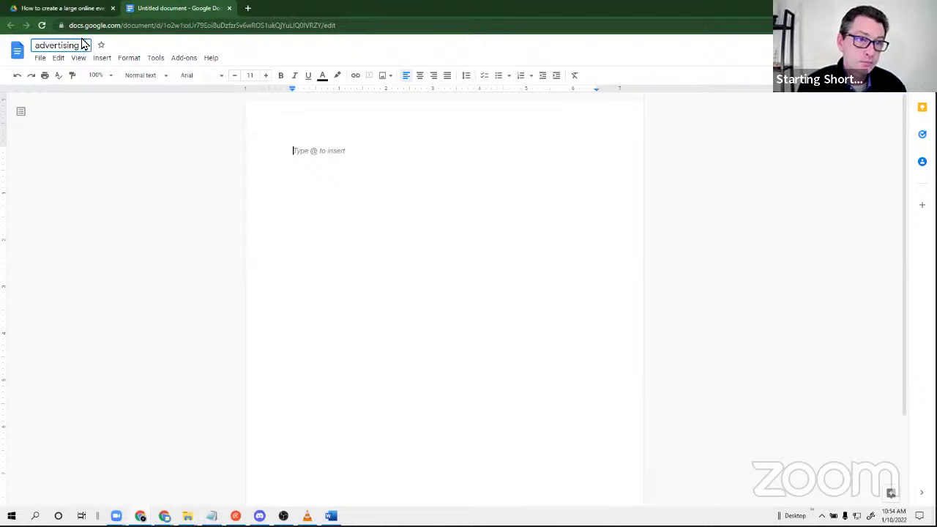
pyautogui.write('script')
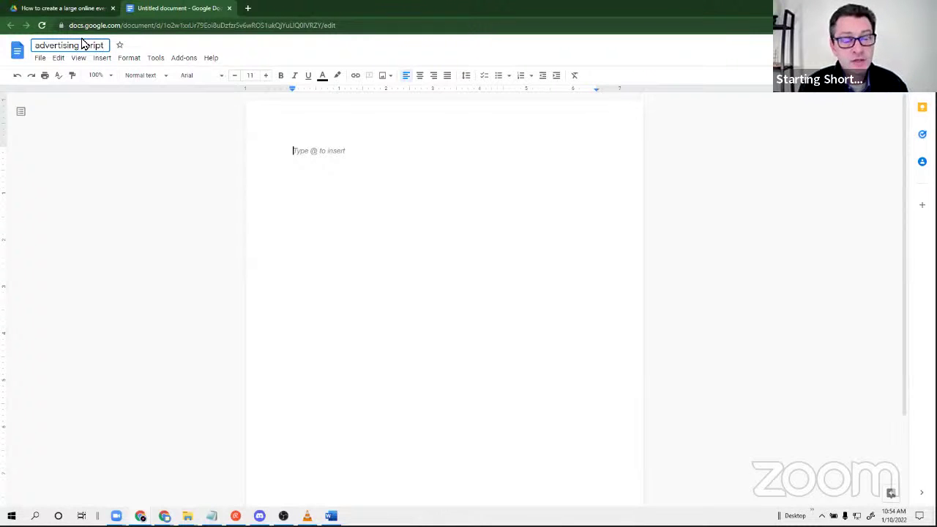
pyautogui.click(266, 173)
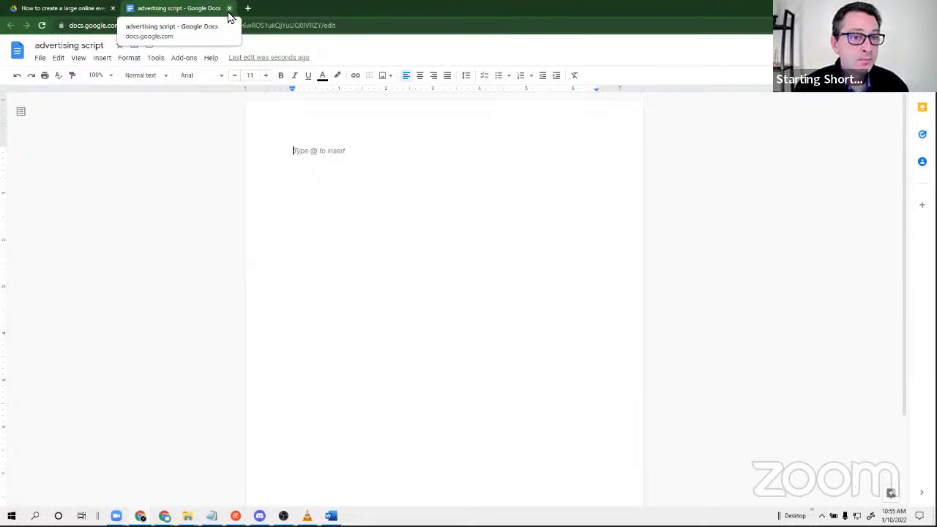
pyautogui.click(230, 8)
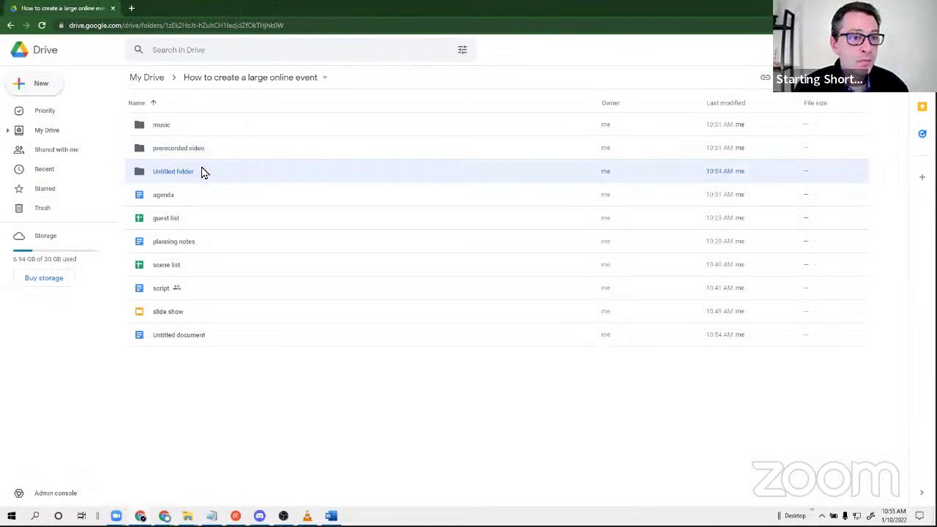
# Create a new blank Google Sheets spreadsheet in the event folder.
pyautogui.click(41, 84)
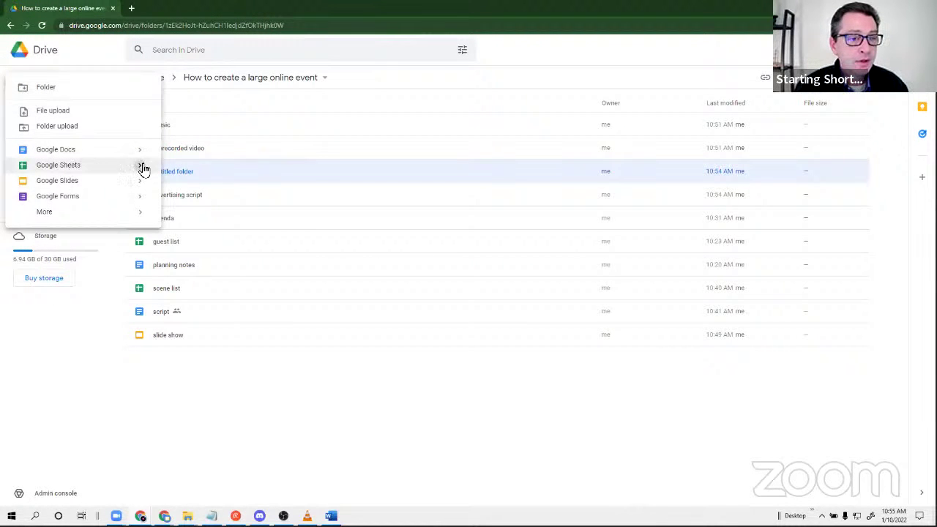
pyautogui.moveTo(142, 168)
pyautogui.click(188, 174)
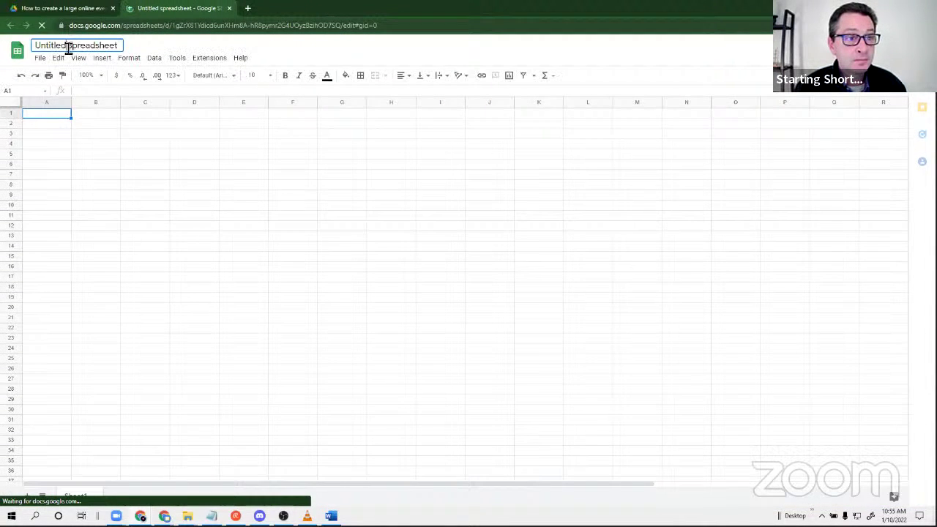
# Rename the spreadsheet to 'post tracking'.
pyautogui.click(66, 46)
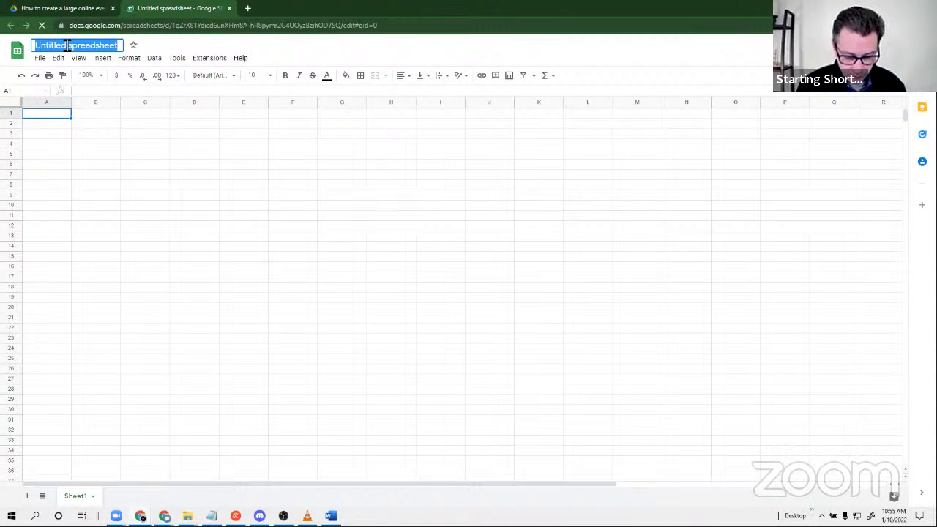
pyautogui.write('post')
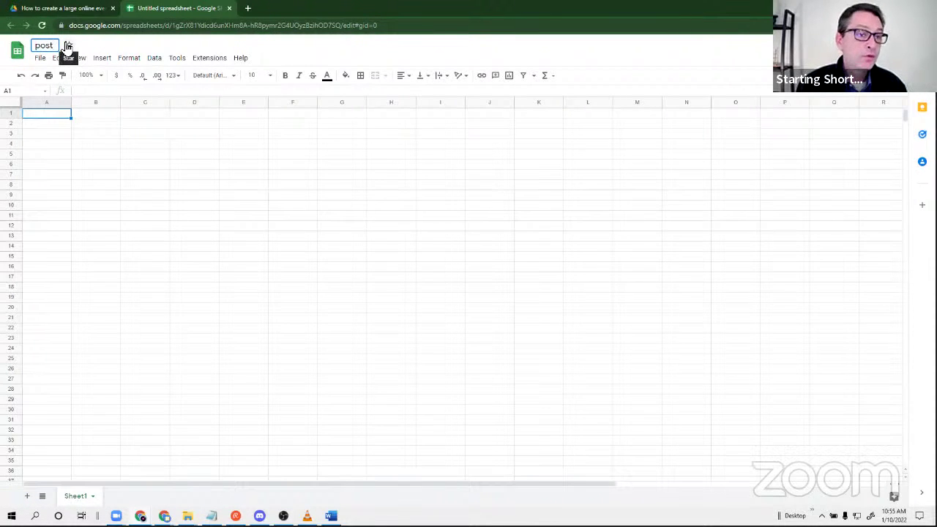
pyautogui.write(' tracking')
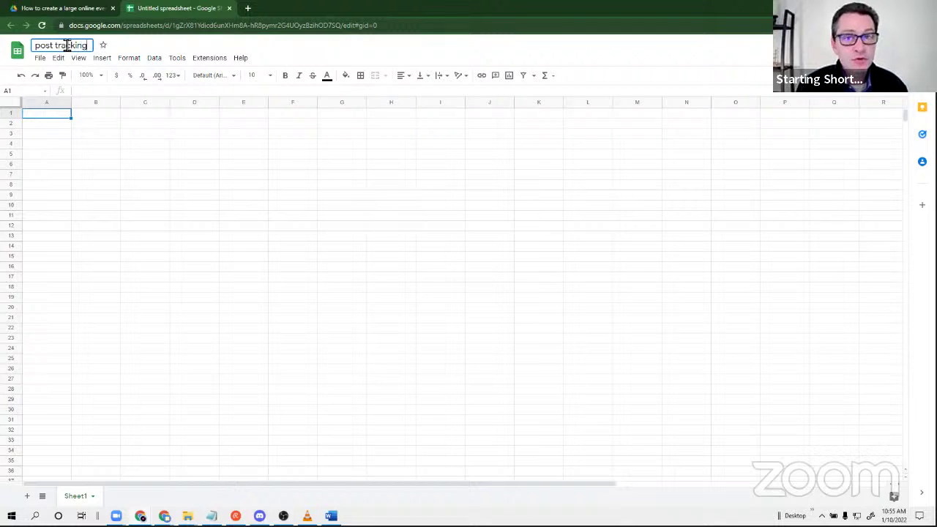
pyautogui.press('Return')
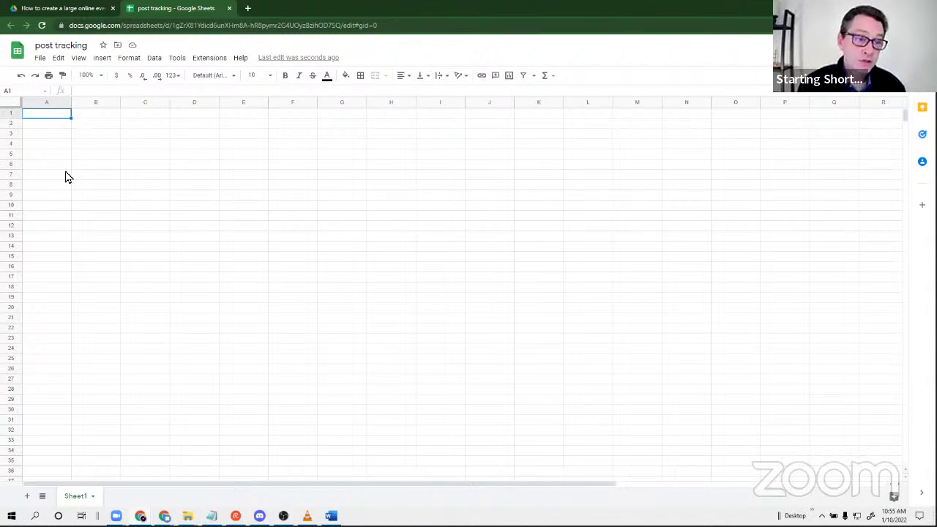
# Enter headers date, my site, youtube and facebook profile in A1 through D1.
pyautogui.write('data')
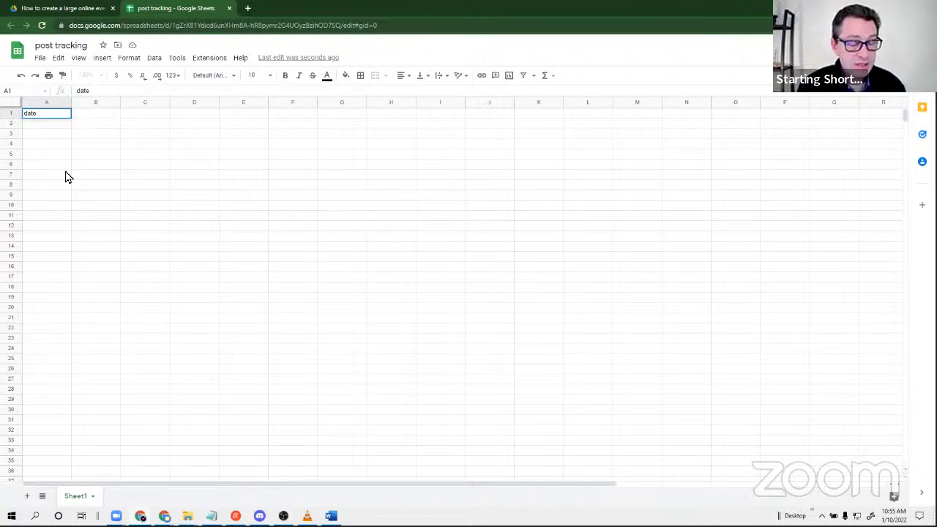
pyautogui.press('Tab')
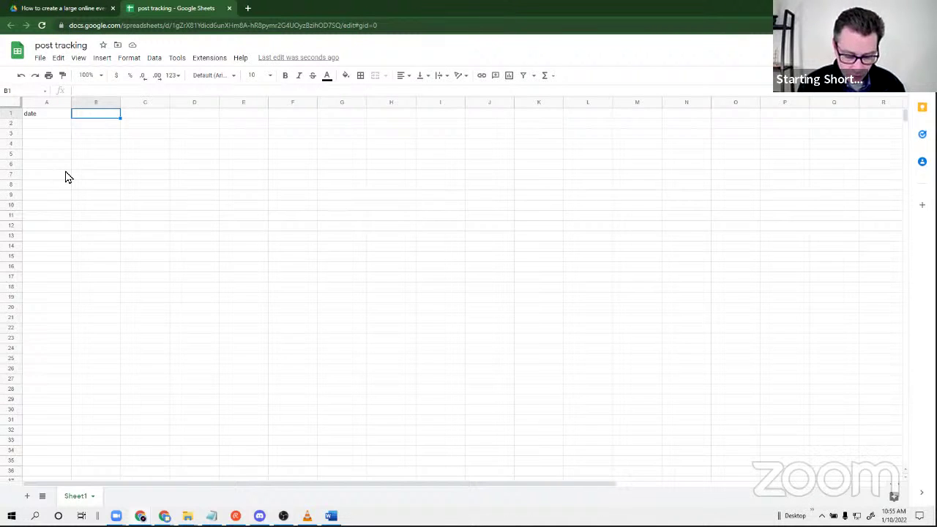
pyautogui.write('my site')
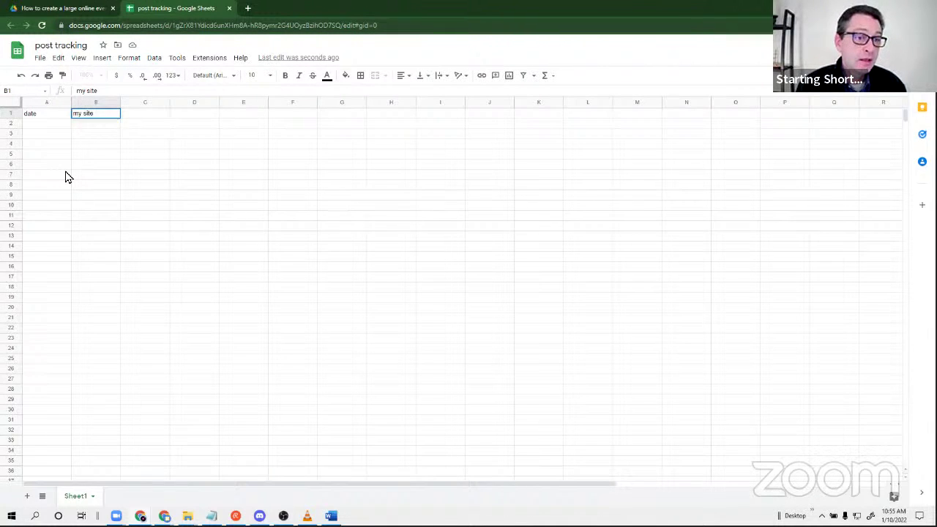
pyautogui.press('Tab')
pyautogui.write('youtube')
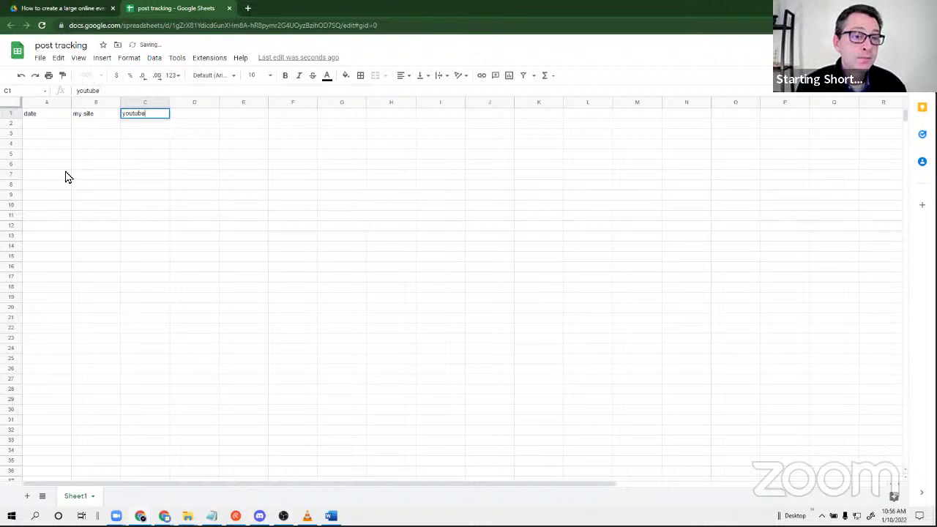
pyautogui.press('Tab')
pyautogui.write('face')
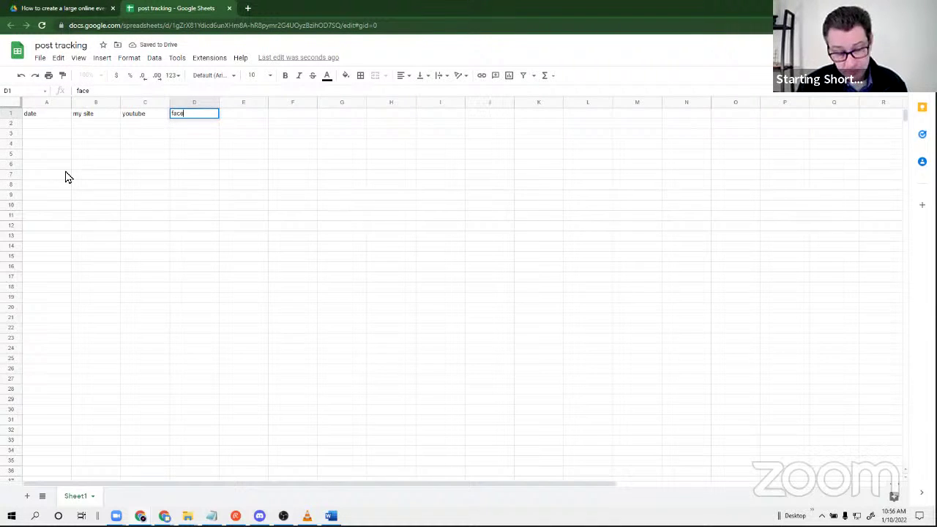
pyautogui.write('book pro')
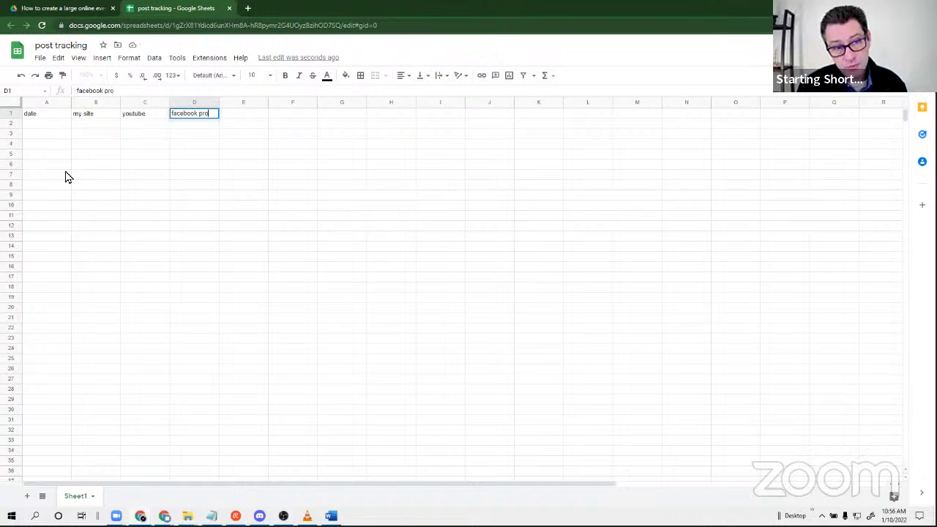
pyautogui.write('file')
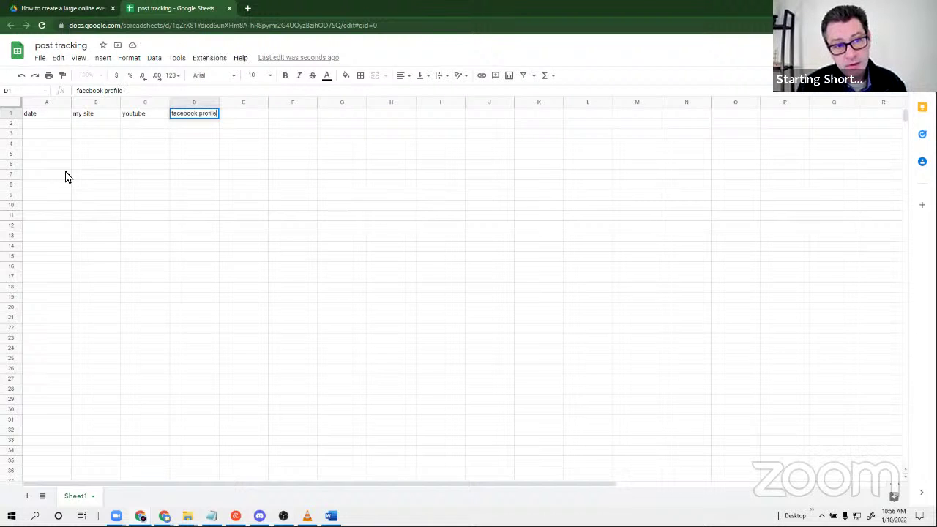
pyautogui.press('Tab')
# Continue row 1 with facebook page, fb group, twitch, linkedin and instagram.
pyautogui.write('face')
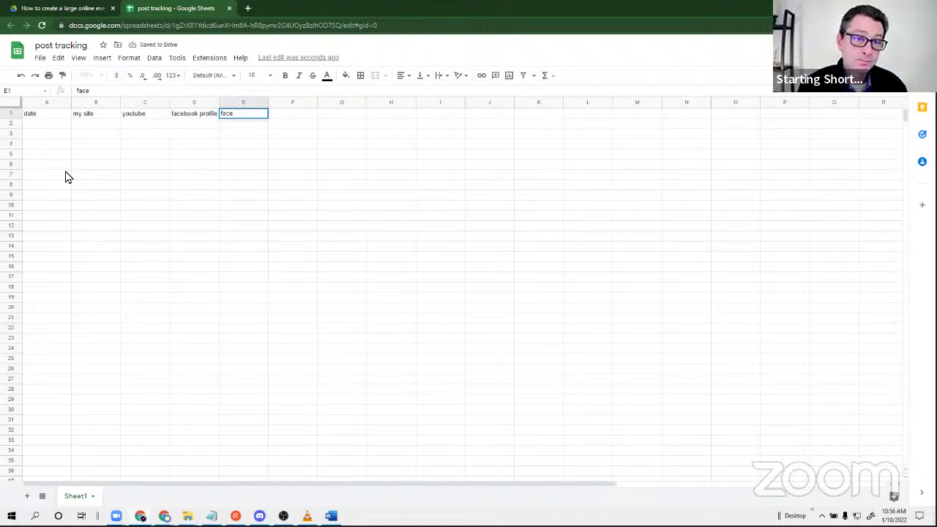
pyautogui.write('book pat')
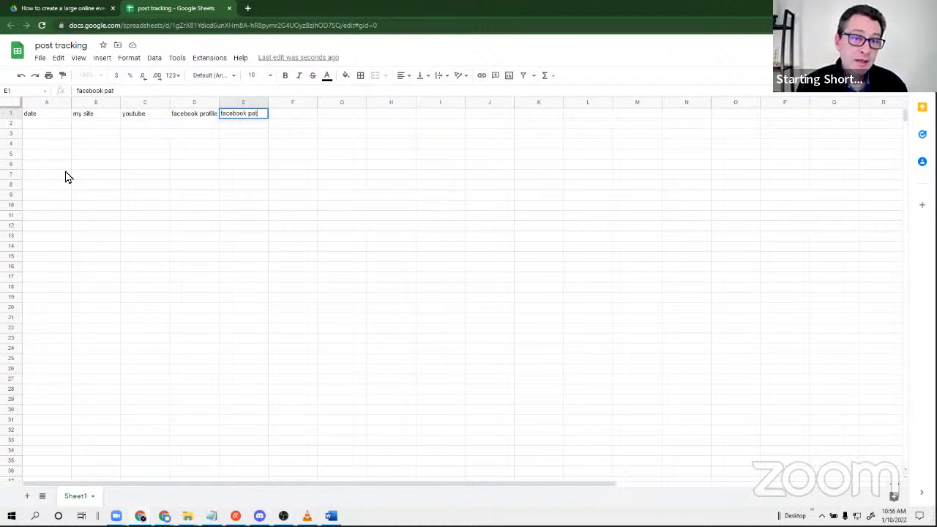
pyautogui.press('BackSpace')
pyautogui.write('ge')
pyautogui.press('Tab')
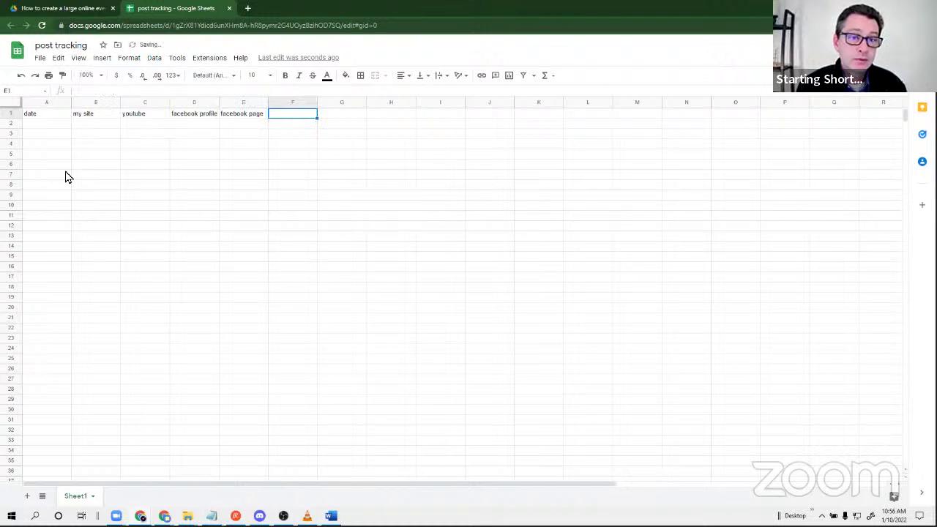
pyautogui.write('fb')
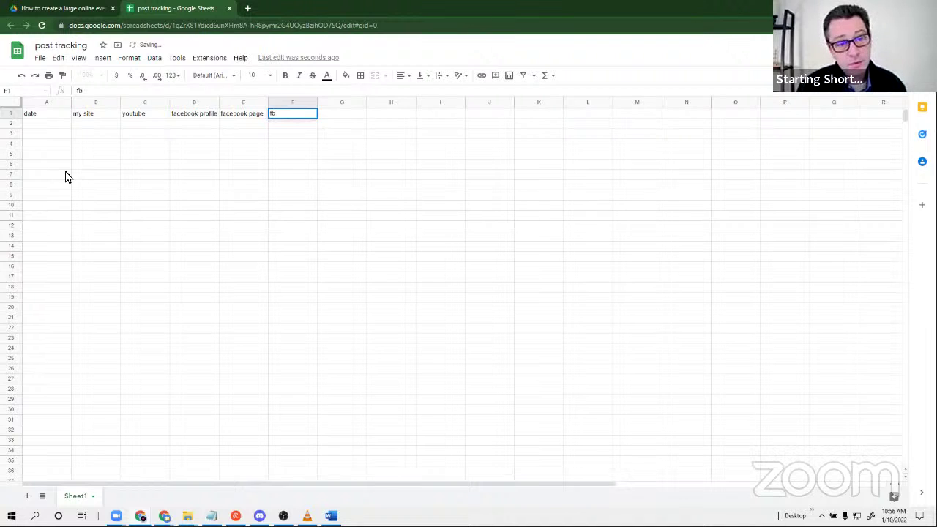
pyautogui.write(' group')
pyautogui.press('Tab')
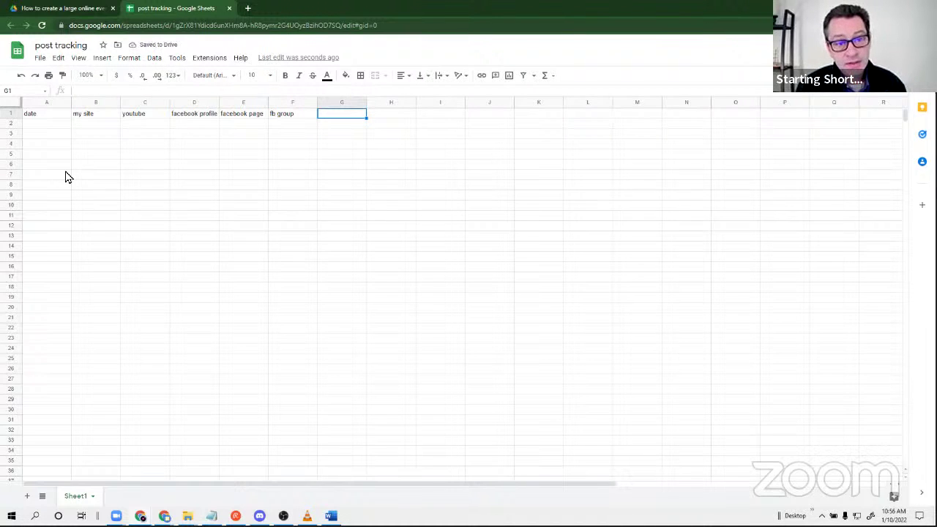
pyautogui.write('t')
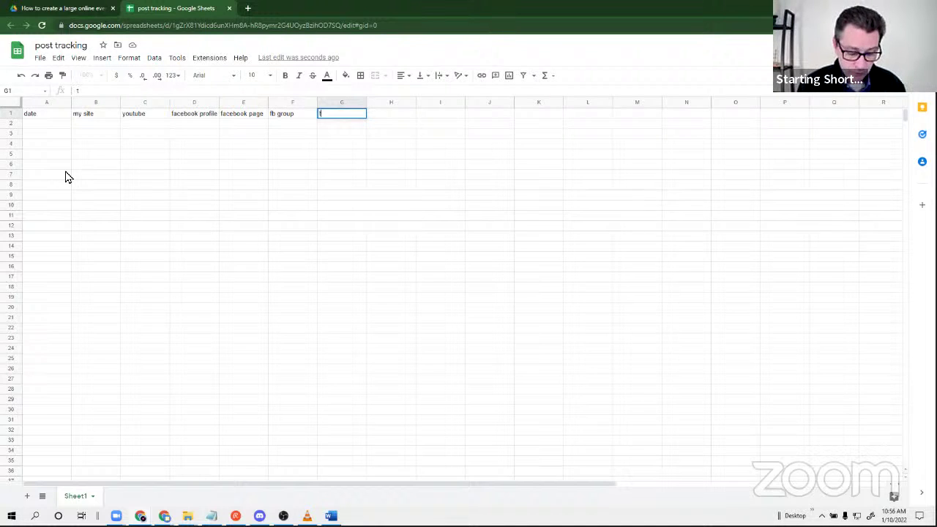
pyautogui.write('witch')
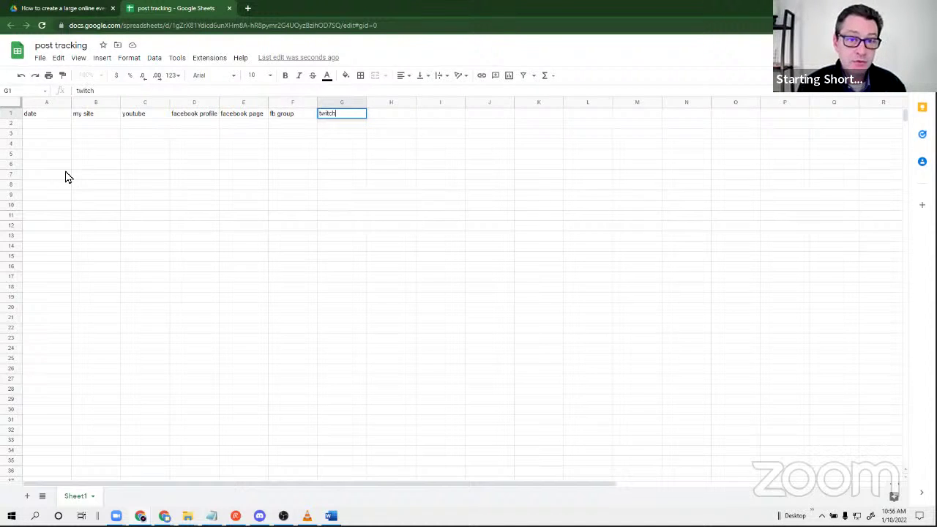
pyautogui.press('Tab')
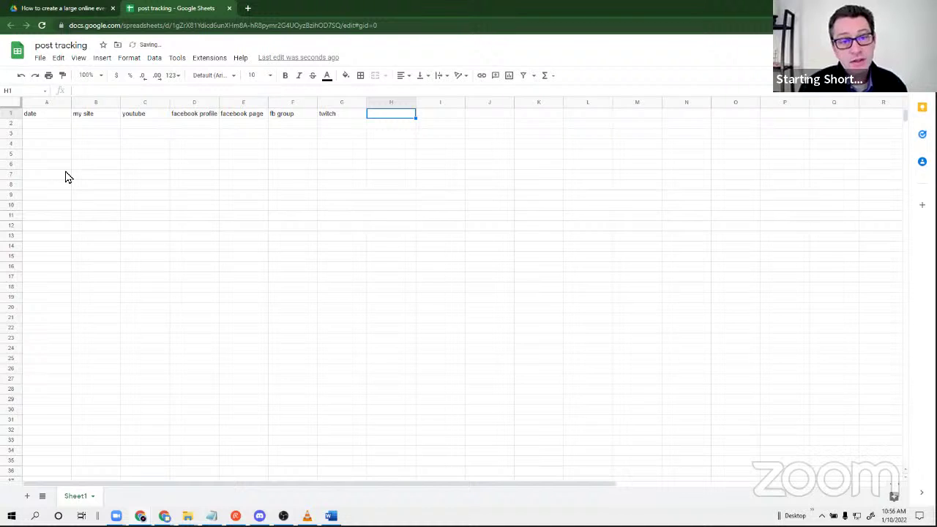
pyautogui.write('l')
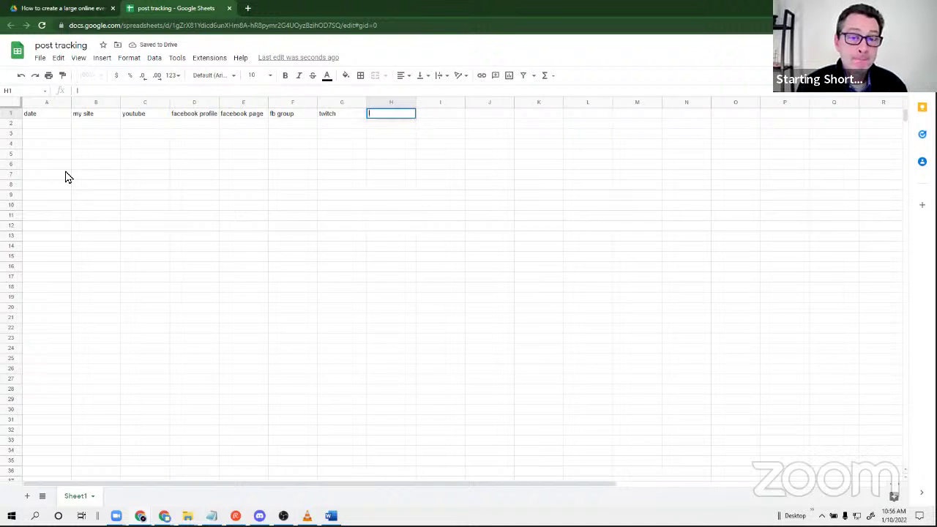
pyautogui.write('inkedin')
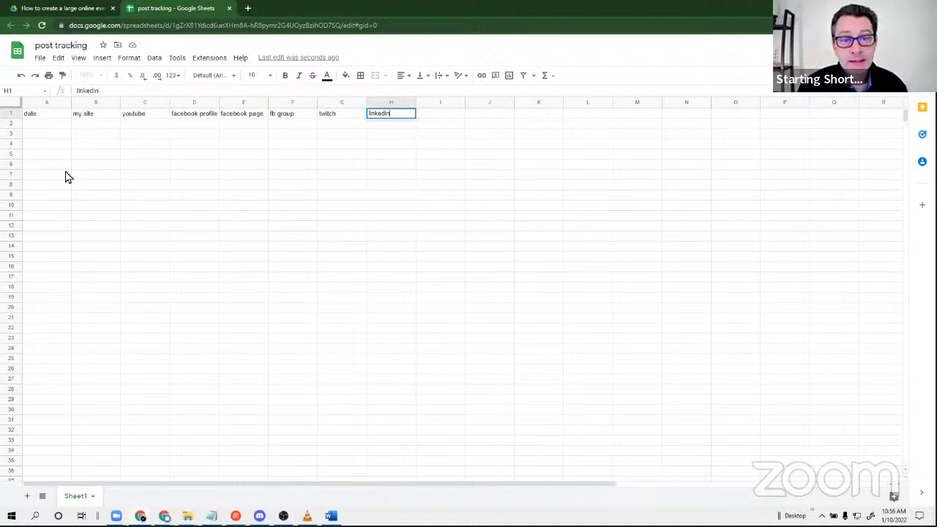
pyautogui.press('Tab')
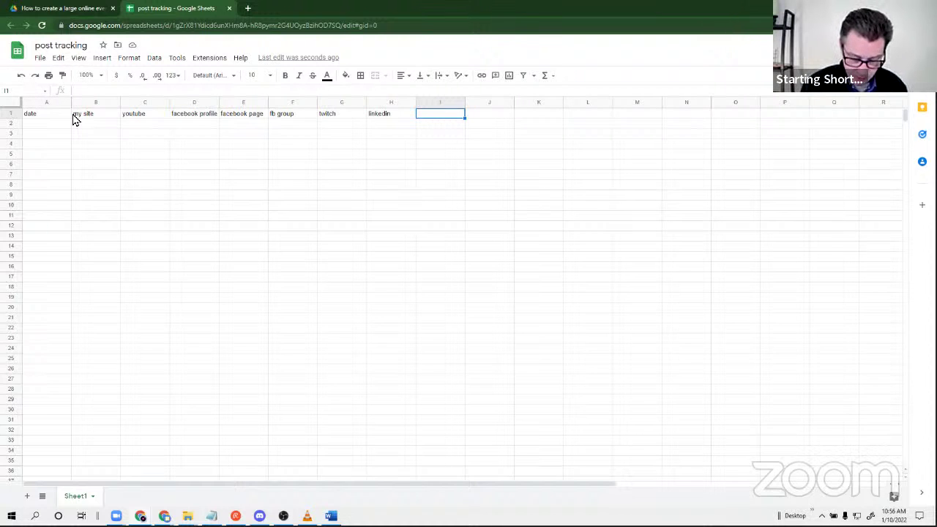
pyautogui.write('instag')
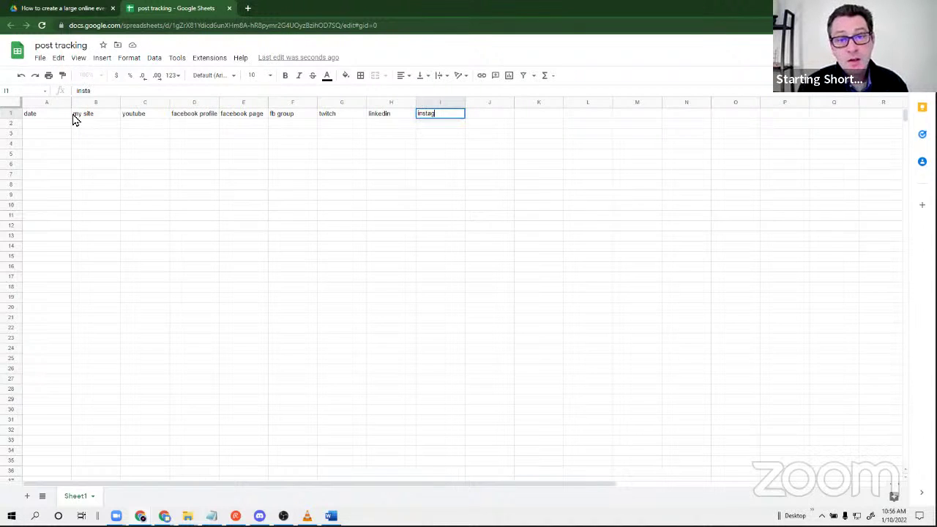
pyautogui.write('ram')
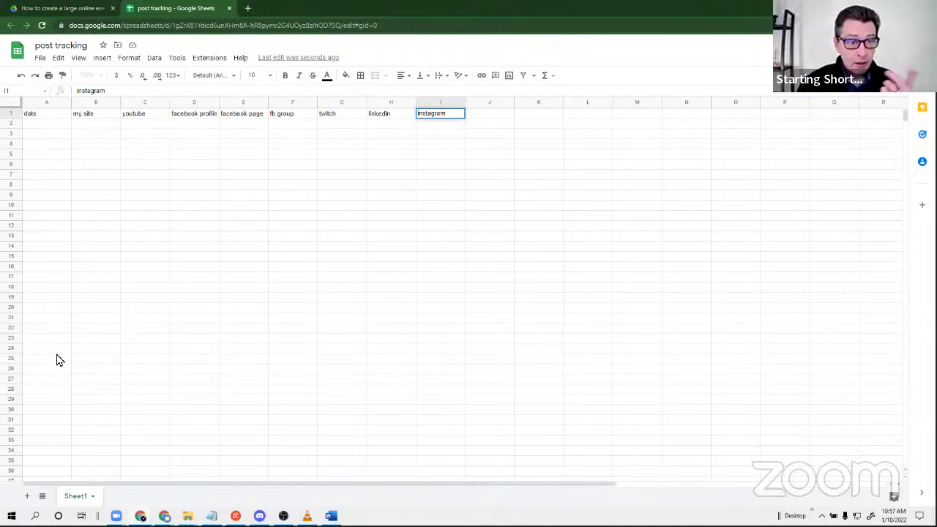
# Enter 1-10-22 in A4 and mark x in B4, C4, D4, G4 and H4.
pyautogui.click(42, 148)
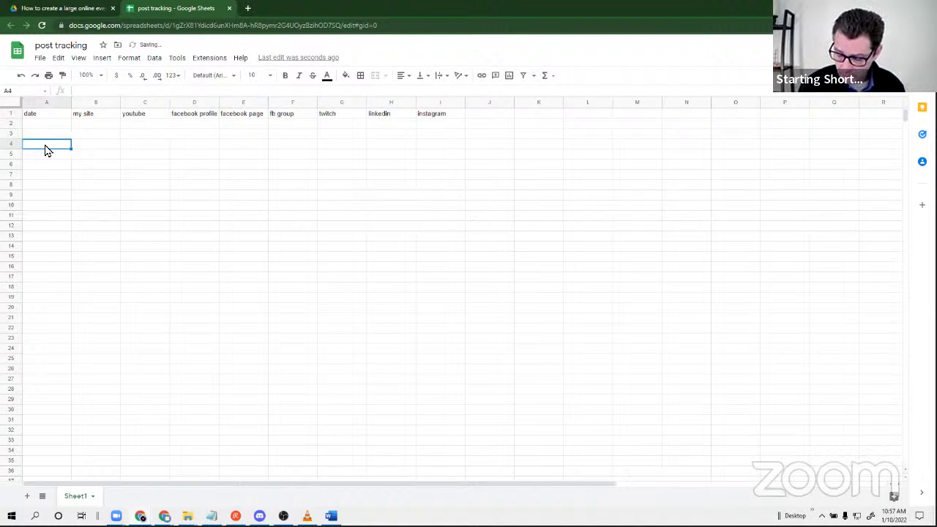
pyautogui.write('1-10')
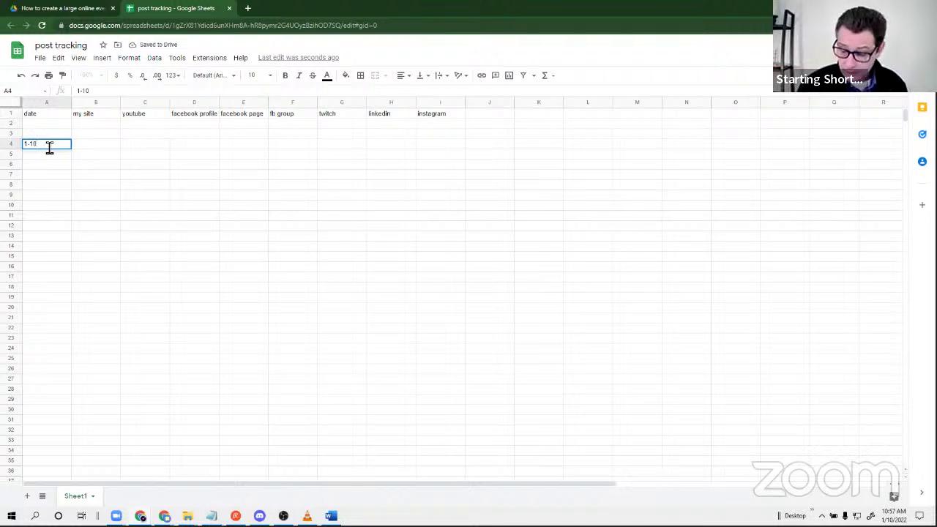
pyautogui.write('-22')
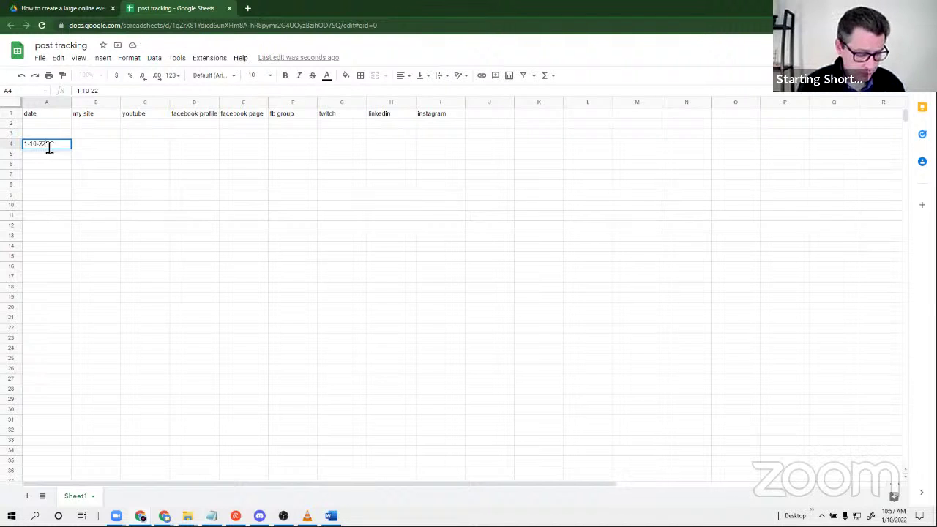
pyautogui.click(137, 147)
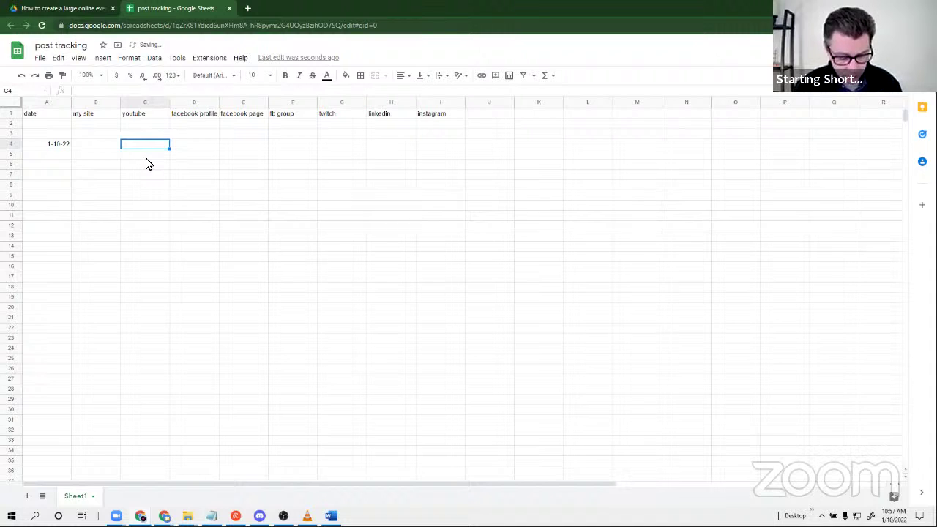
pyautogui.write('x')
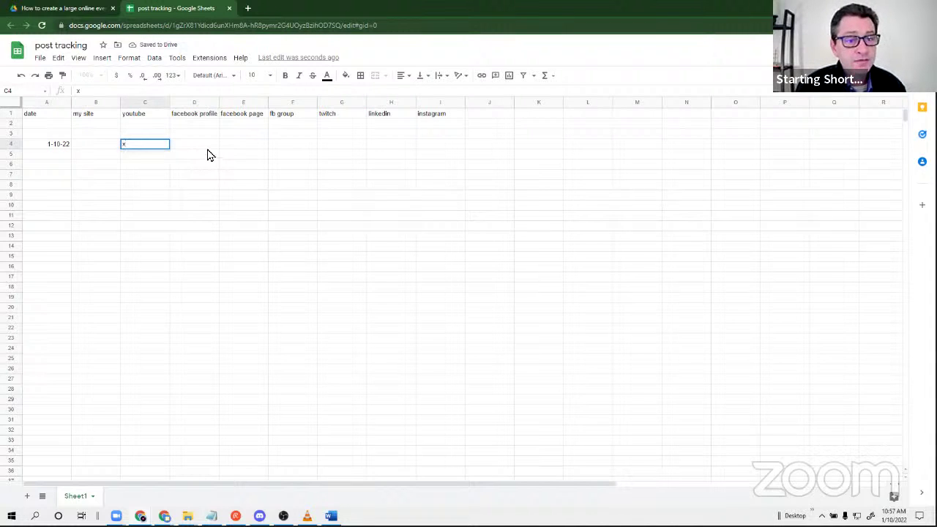
pyautogui.click(211, 144)
pyautogui.write('x')
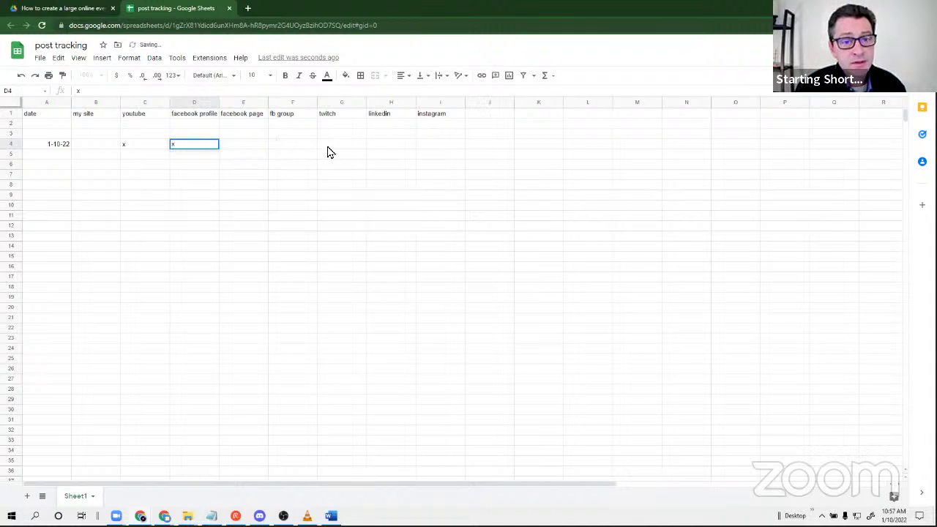
pyautogui.click(346, 145)
pyautogui.write('x')
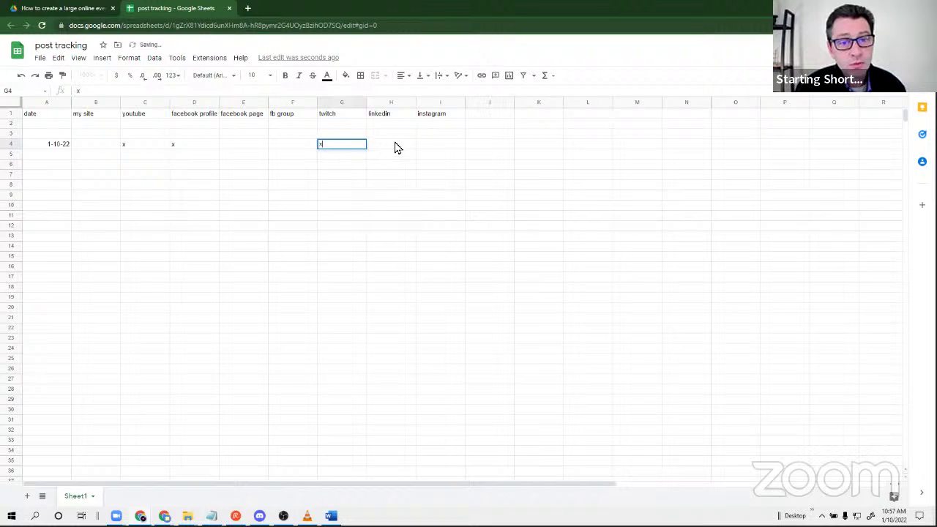
pyautogui.click(401, 147)
pyautogui.write('x')
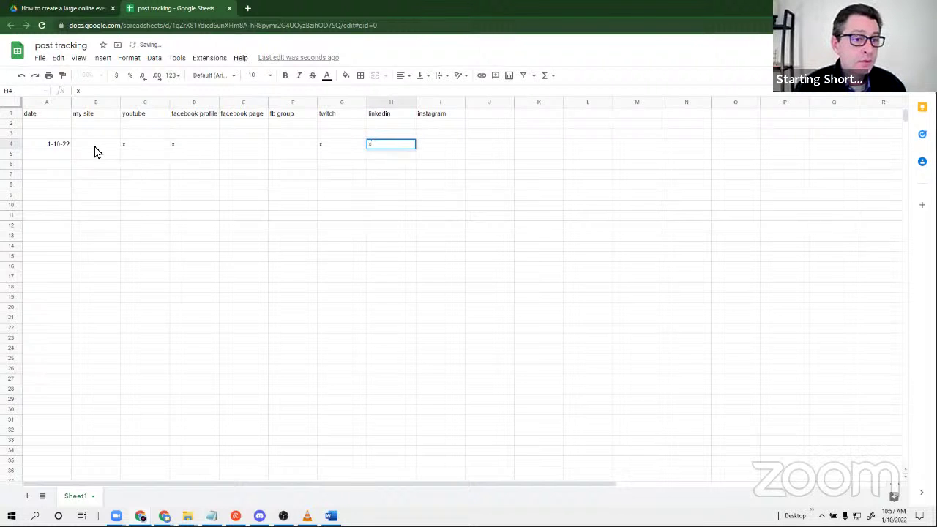
pyautogui.click(96, 152)
pyautogui.write('x')
pyautogui.click(154, 237)
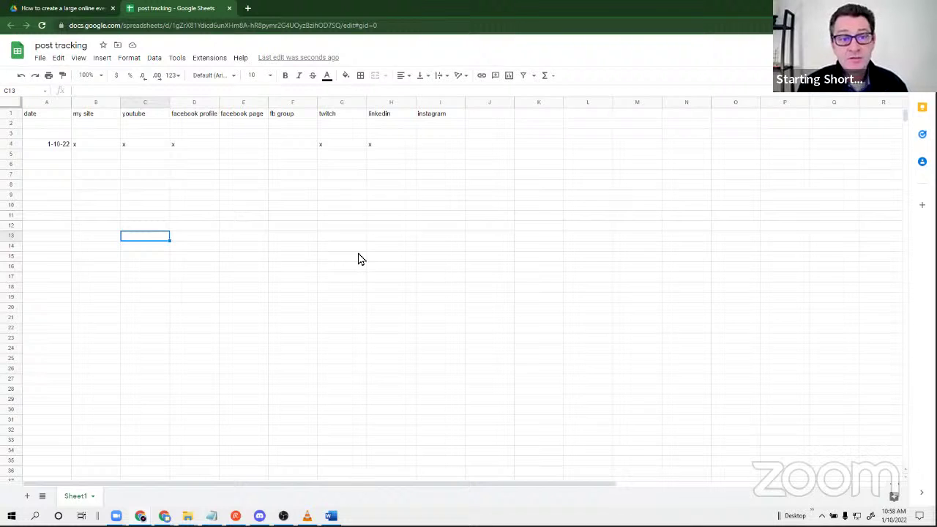
# Add headers discord, discord 2 and discord 3 in J1 through L1.
pyautogui.click(489, 117)
pyautogui.write('discord')
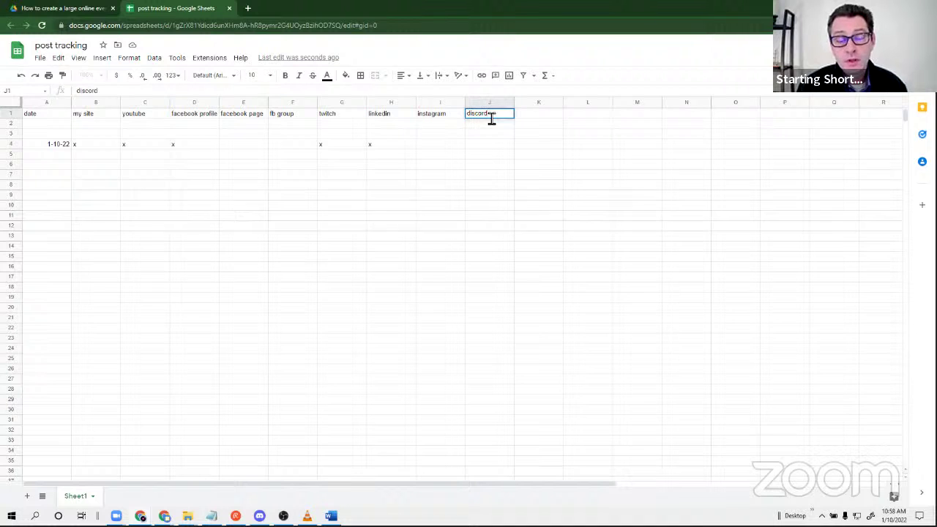
pyautogui.press('Tab')
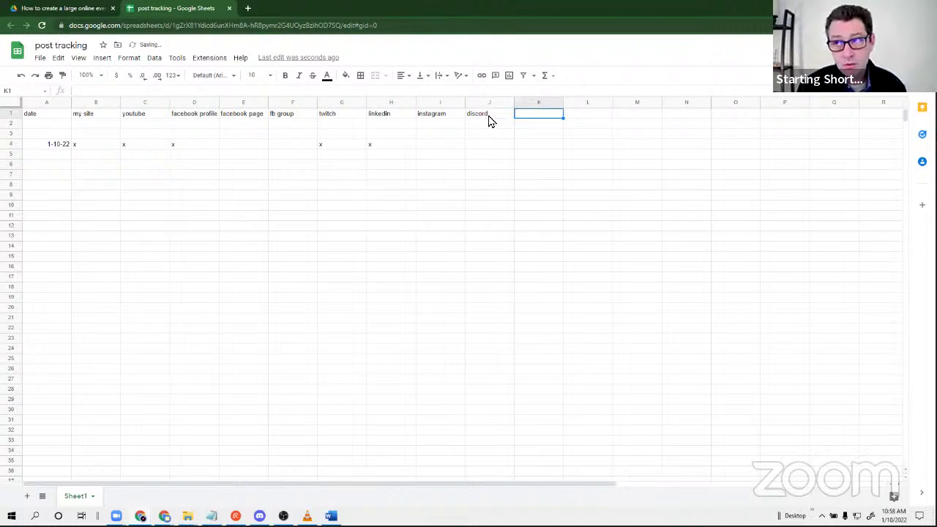
pyautogui.write('discord')
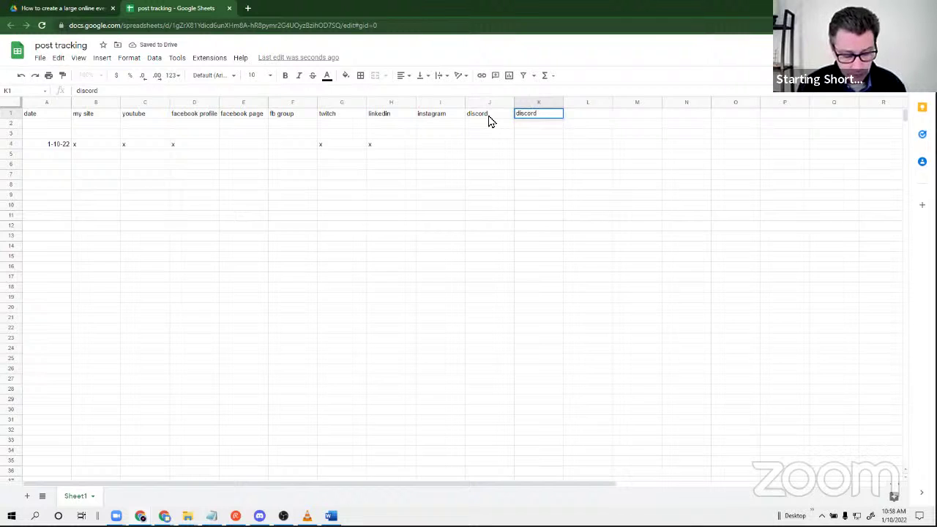
pyautogui.write(' 2')
pyautogui.press('Tab')
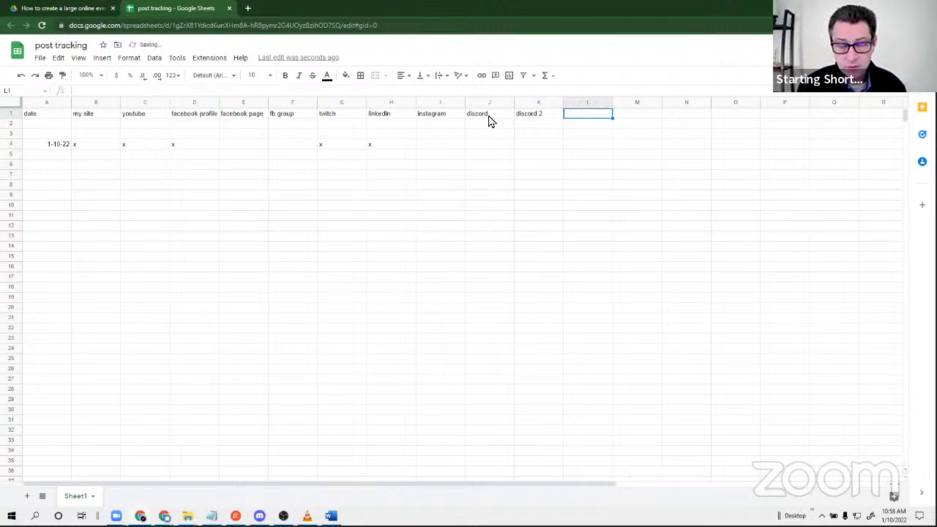
pyautogui.write('discord')
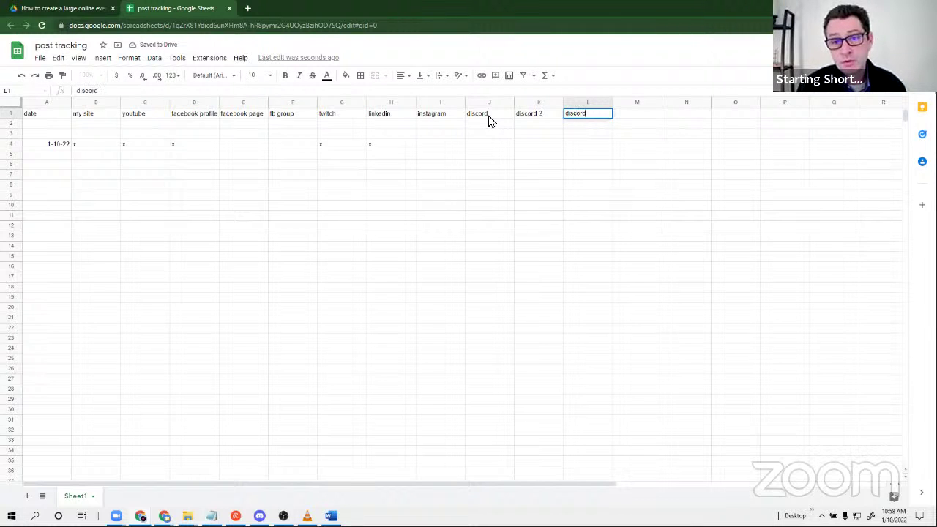
pyautogui.write(' 3')
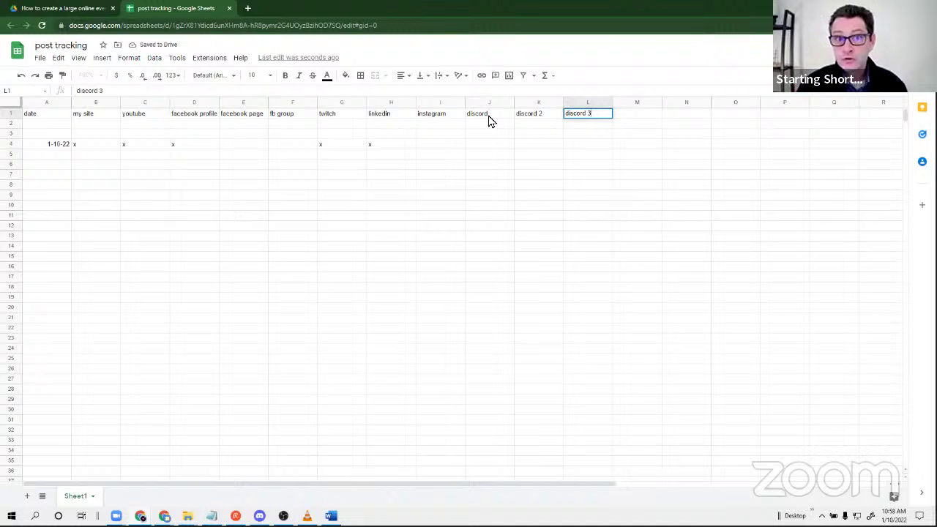
pyautogui.click(457, 238)
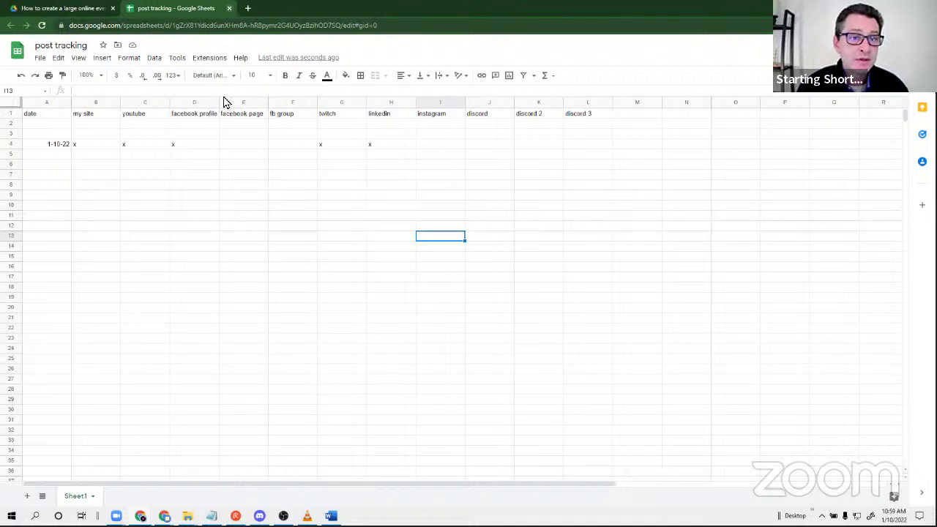
# Close the post tracking spreadsheet and refresh the event folder listing.
pyautogui.click(233, 235)
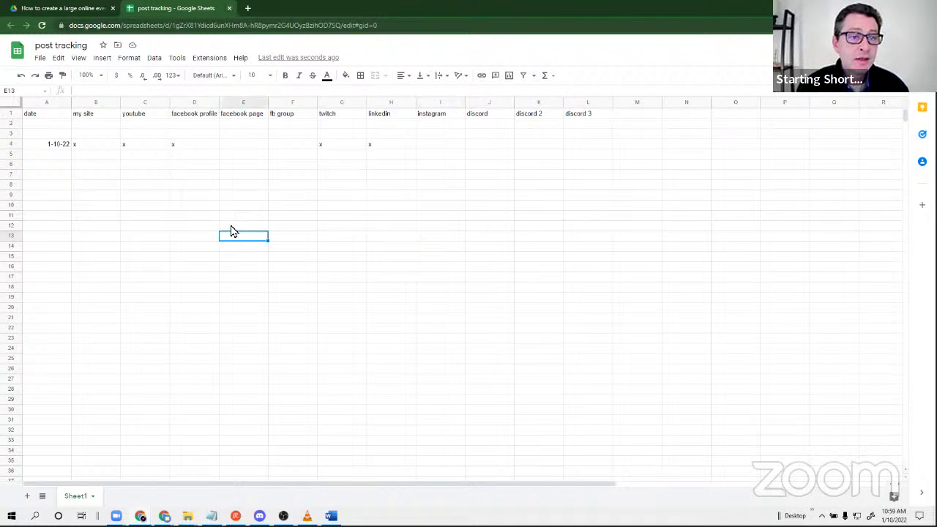
pyautogui.click(229, 9)
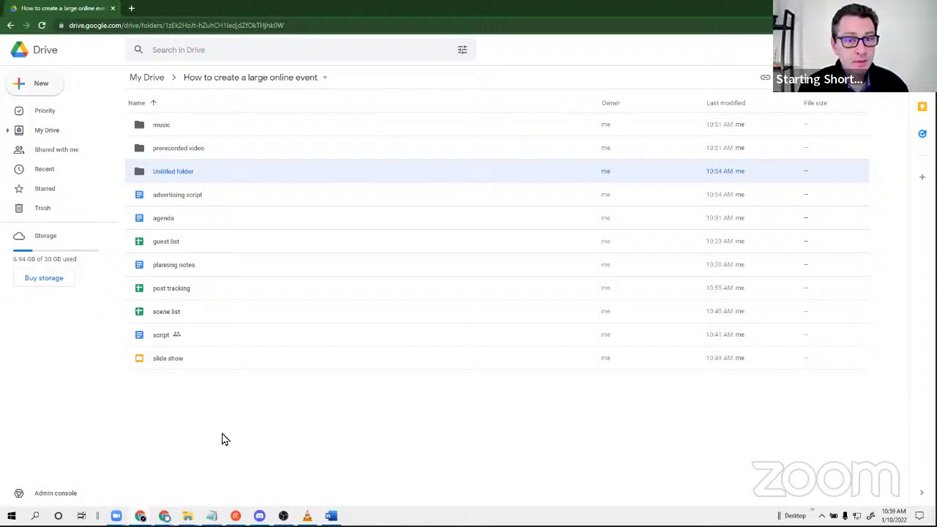
pyautogui.click(237, 409)
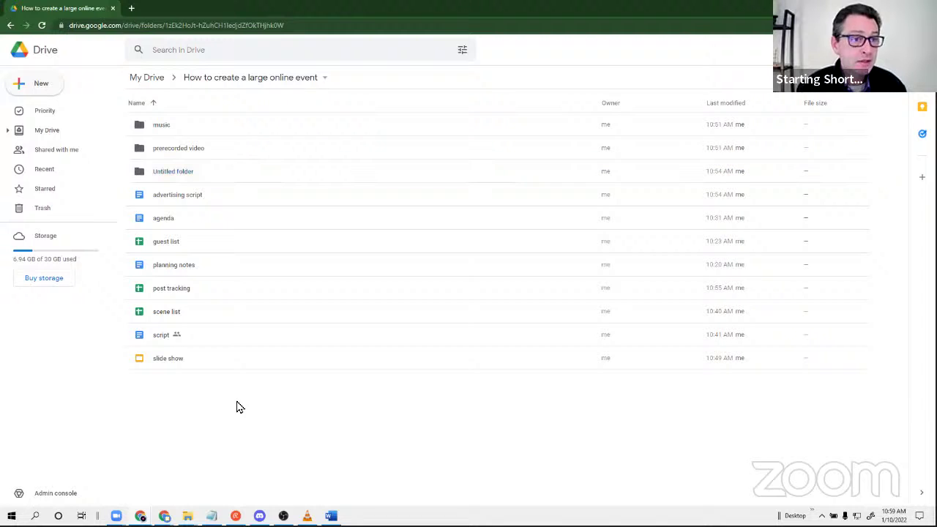
pyautogui.click(41, 25)
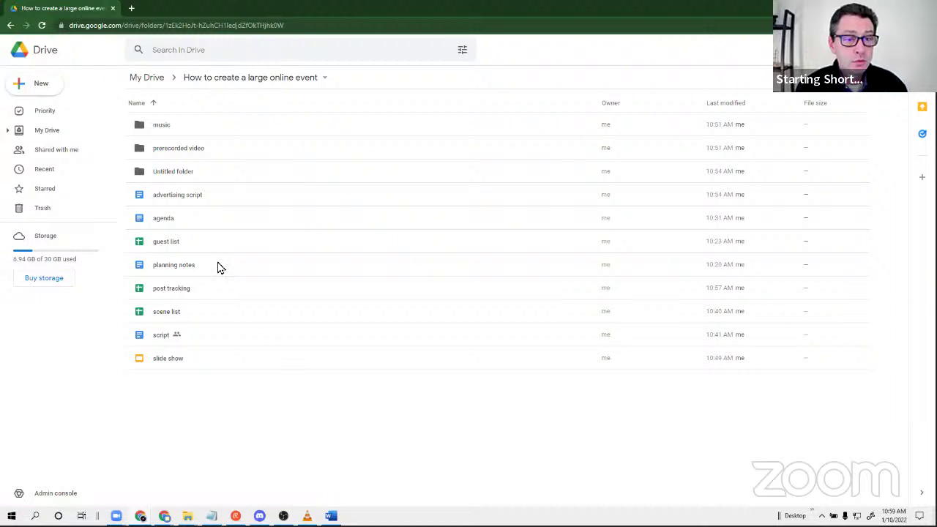
# Check that the Untitled folder is empty, then move it to the trash.
pyautogui.click(206, 177)
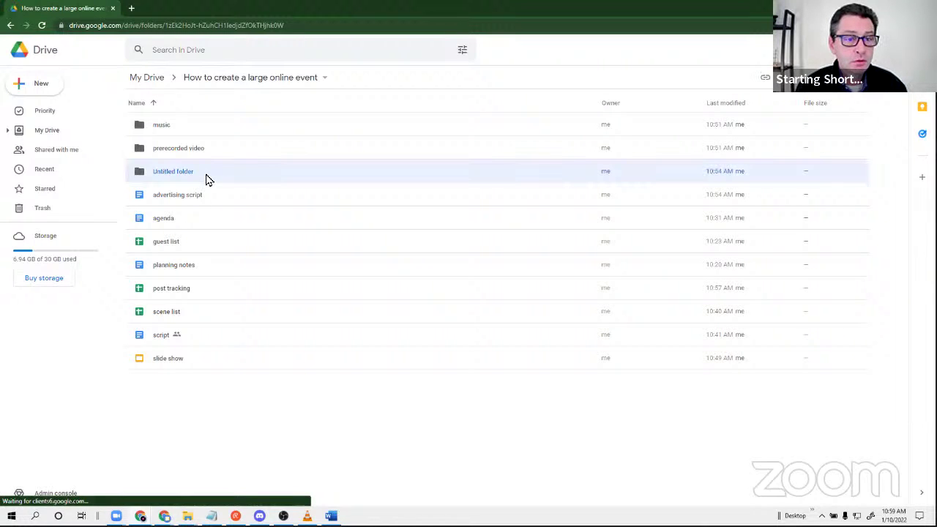
pyautogui.doubleClick(207, 177)
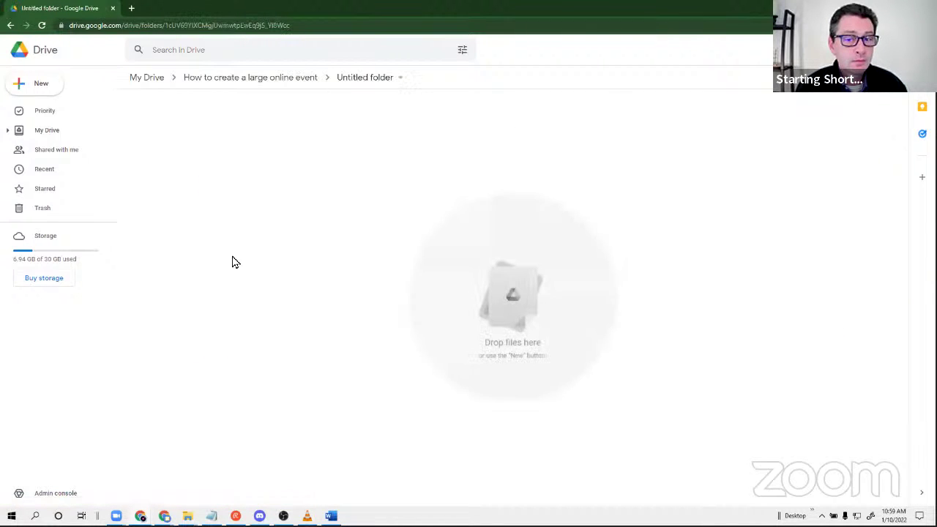
pyautogui.hotkey('alt', 'Left')
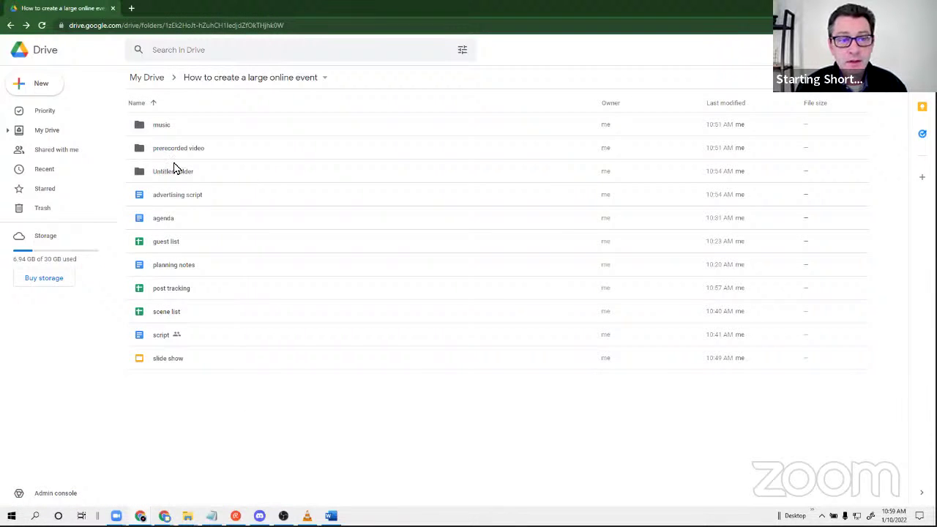
pyautogui.rightClick(182, 176)
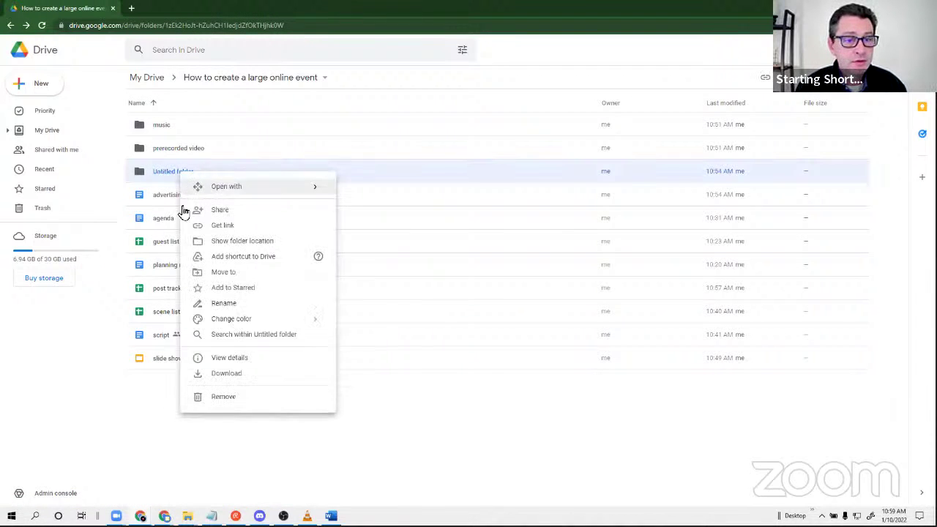
pyautogui.click(221, 401)
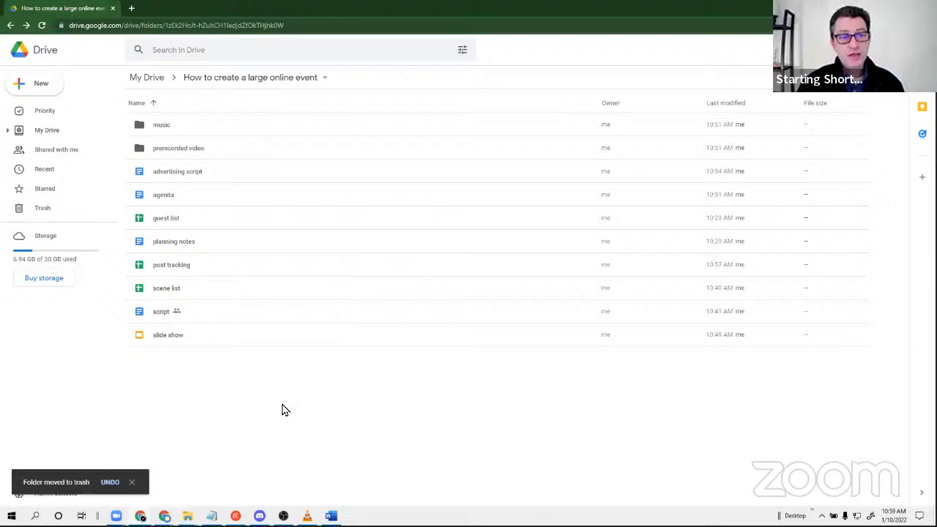